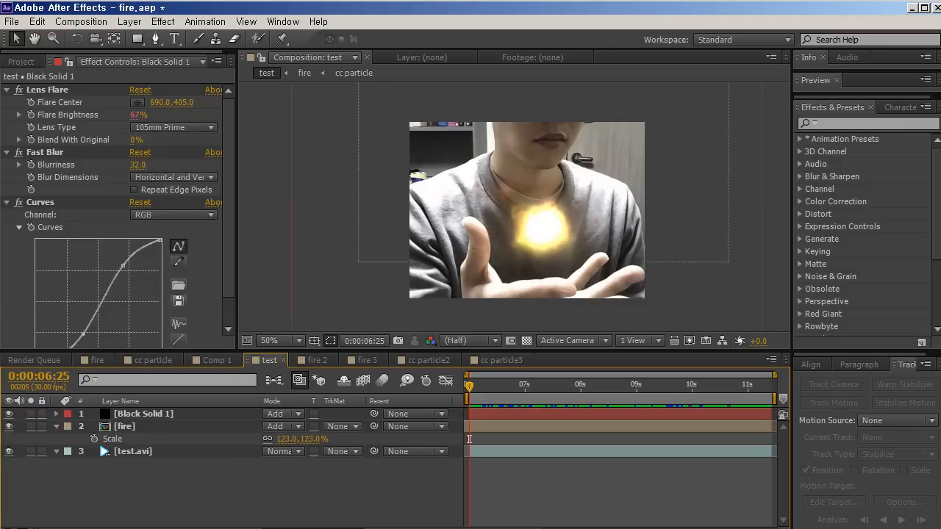
# Preview the fire animation in the test composition up to about 0:00:09:20, and open the cc particle3 composition
pyautogui.press('KP_0')
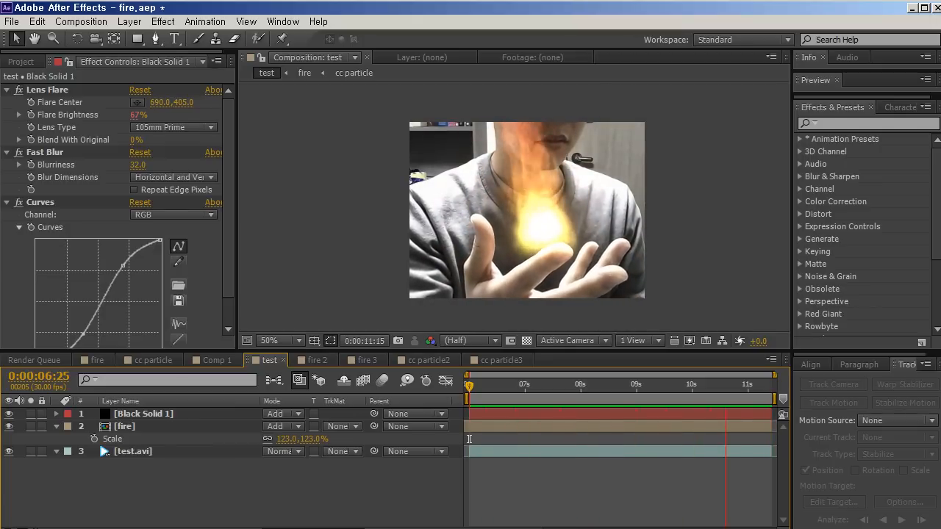
pyautogui.press('space')
pyautogui.moveTo(469, 439); pyautogui.dragTo(627, 439)
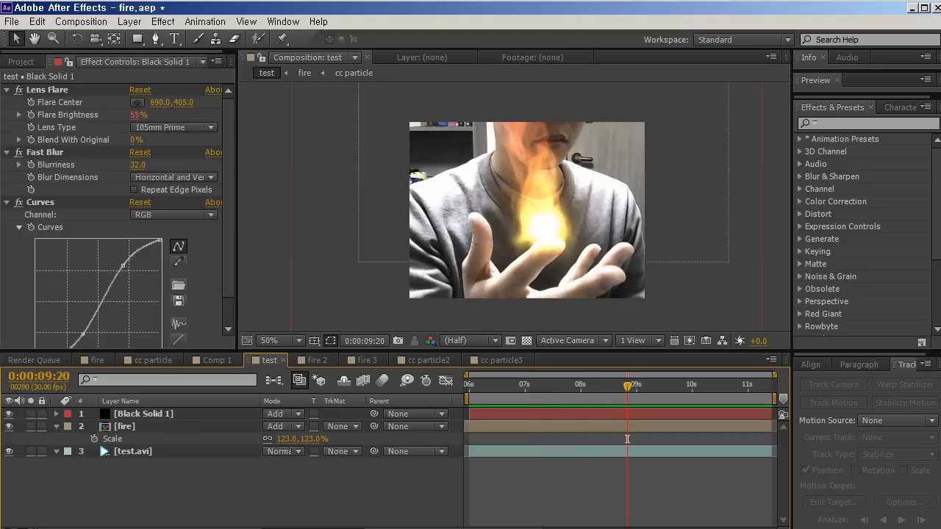
pyautogui.click(501, 360)
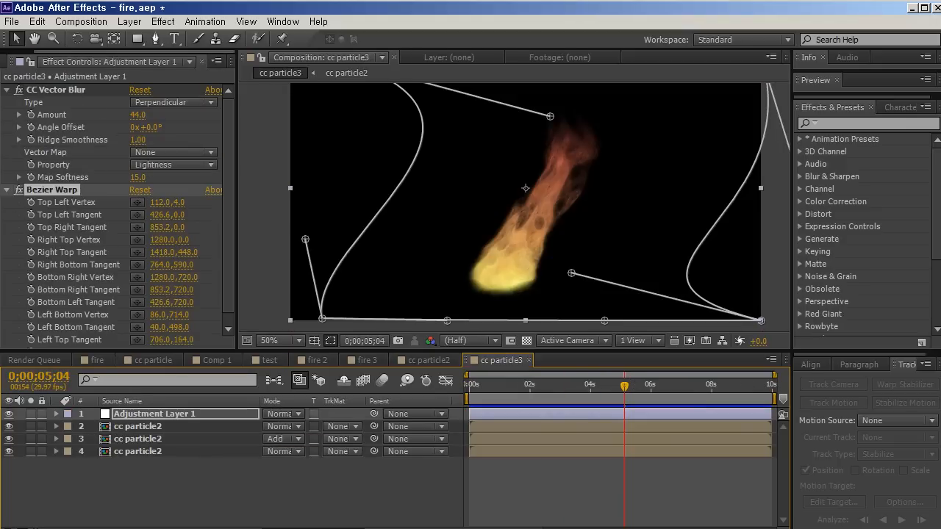
# Create a new 1280 x 720 composition with the HDV/HDTV 720 29.97 preset and a 10-second duration
pyautogui.click(19, 61)
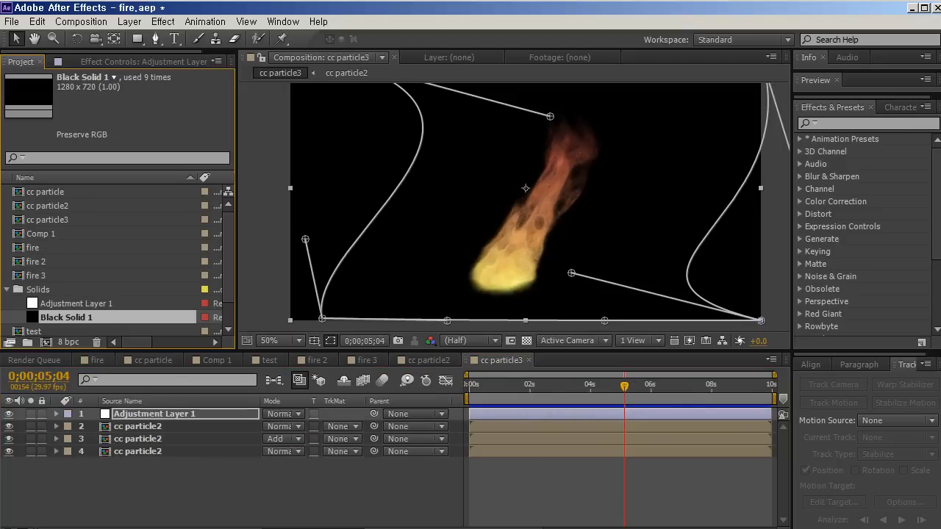
pyautogui.click(147, 487)
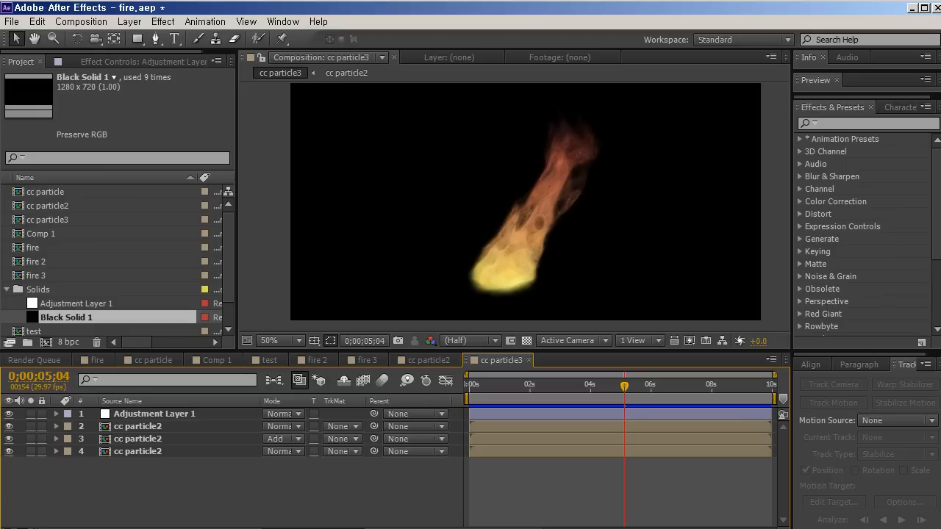
pyautogui.click(6, 289)
pyautogui.hotkey('ctrl', 'n')
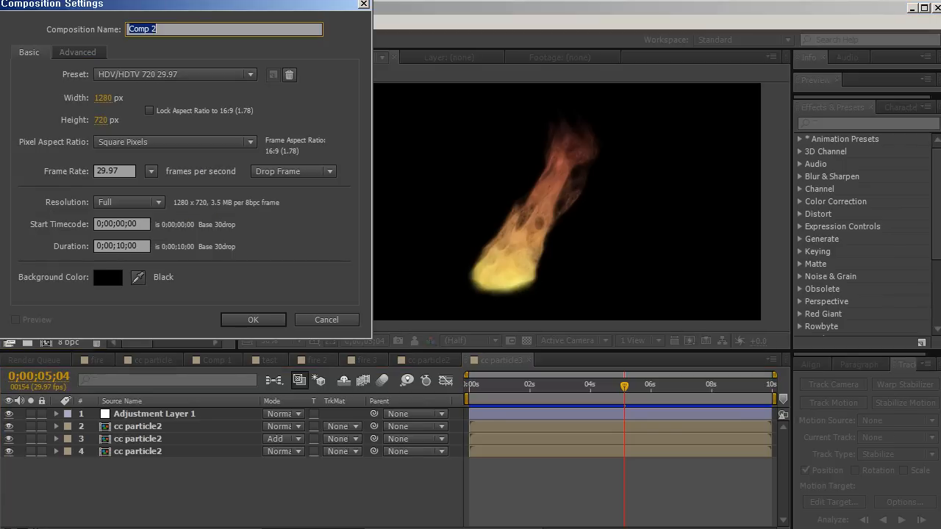
pyautogui.press('Return')
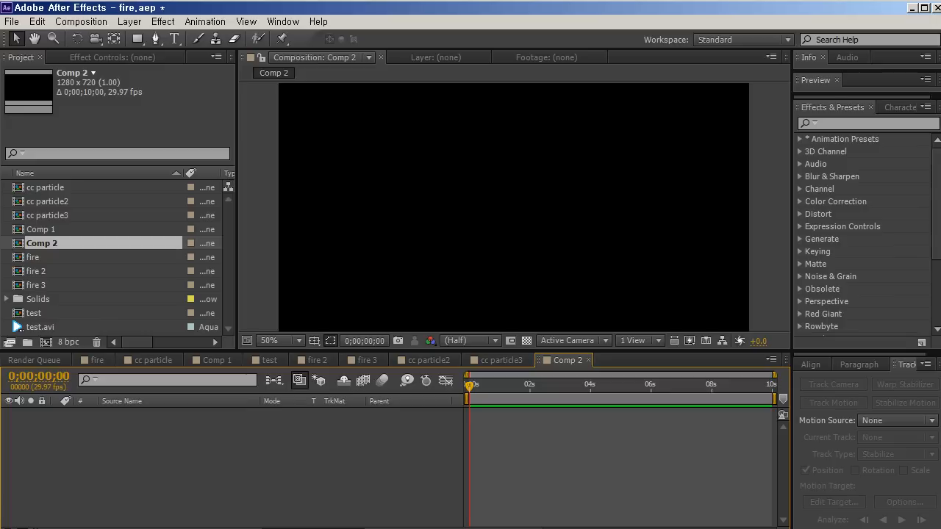
# Add Black Solid 1 from the project's Solids folder to the new composition as a layer
pyautogui.click(7, 299)
pyautogui.moveTo(63, 327); pyautogui.dragTo(103, 441)
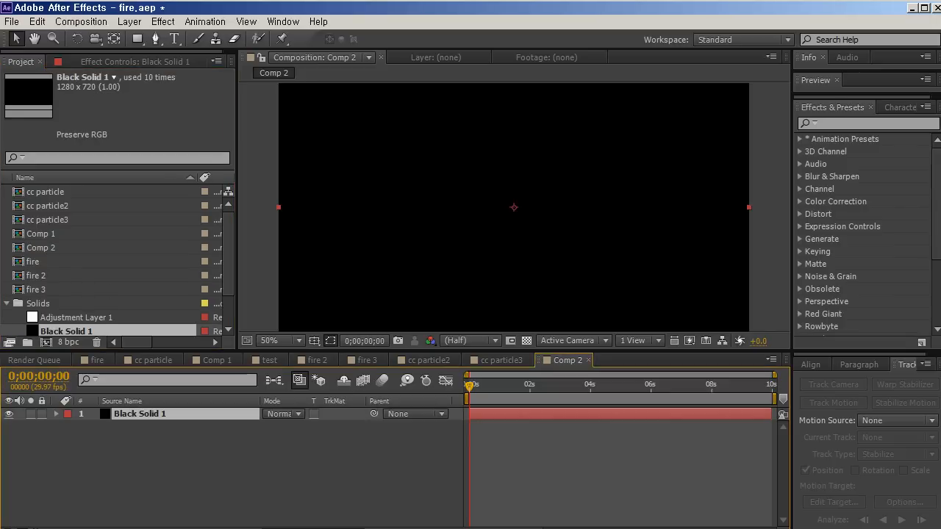
pyautogui.press(',')
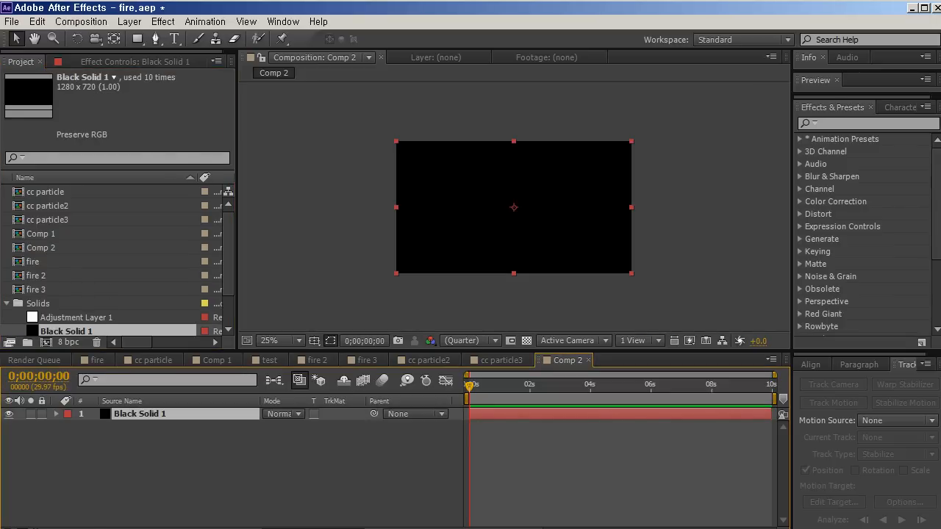
# Find the CC Particle World effect and apply it to the Black Solid 1 layer
pyautogui.click(824, 123)
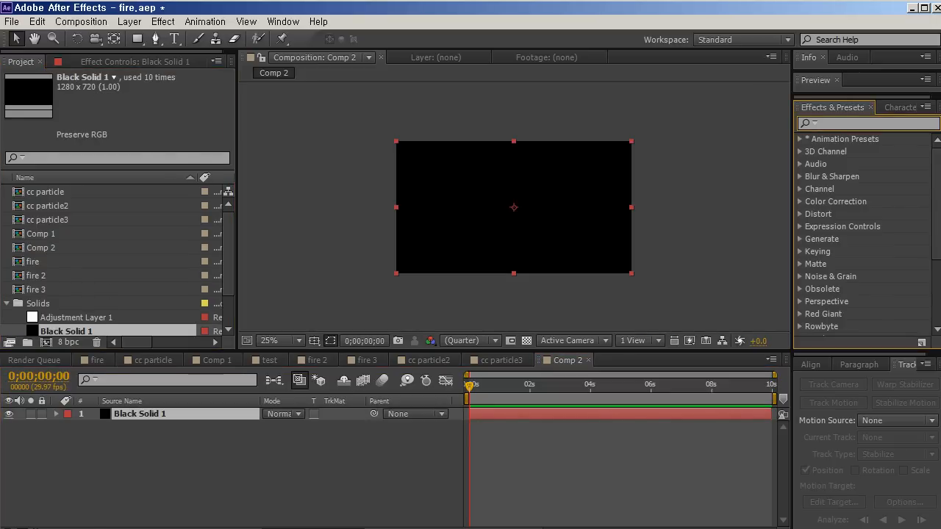
pyautogui.write('cc parti')
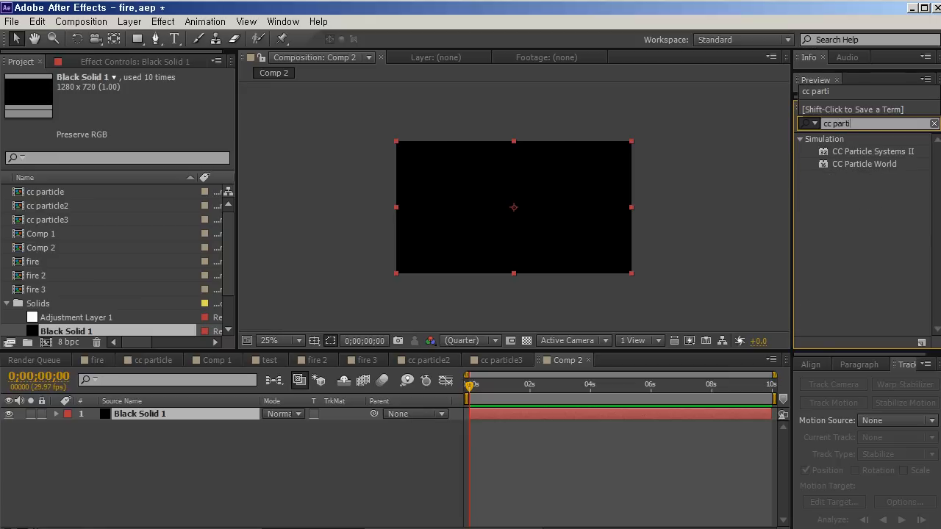
pyautogui.write('cle')
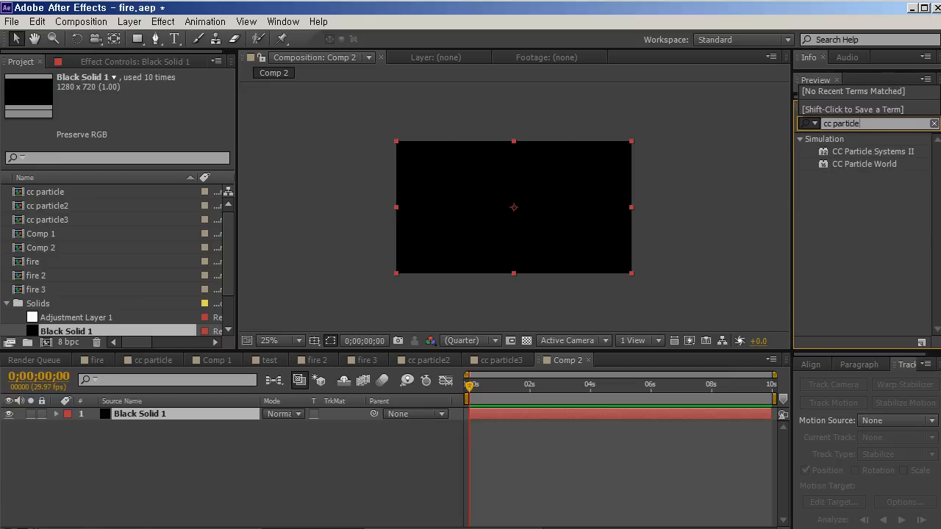
pyautogui.moveTo(864, 164); pyautogui.dragTo(512, 140)
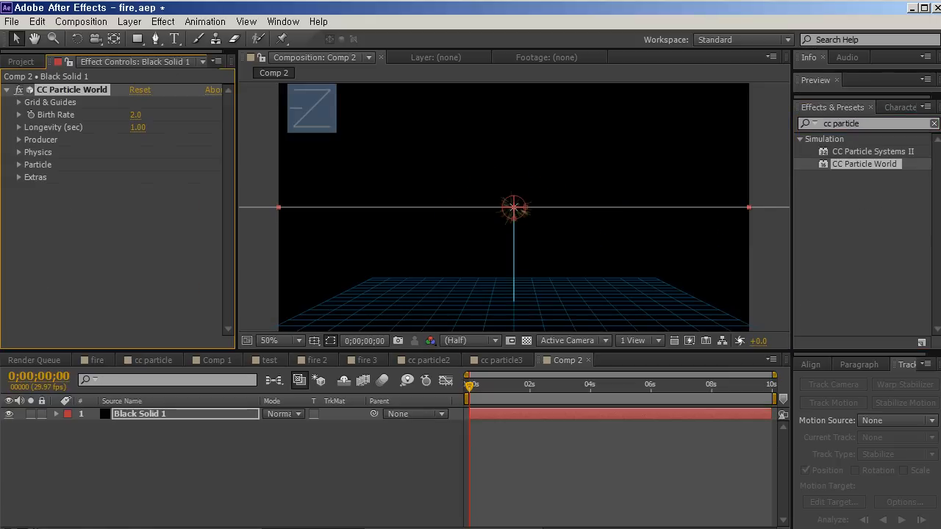
# Turn off the Position, Radius, Motion Path, Grid, Horizon and Axis Box guides of CC Particle World
pyautogui.click(19, 102)
pyautogui.click(134, 115)
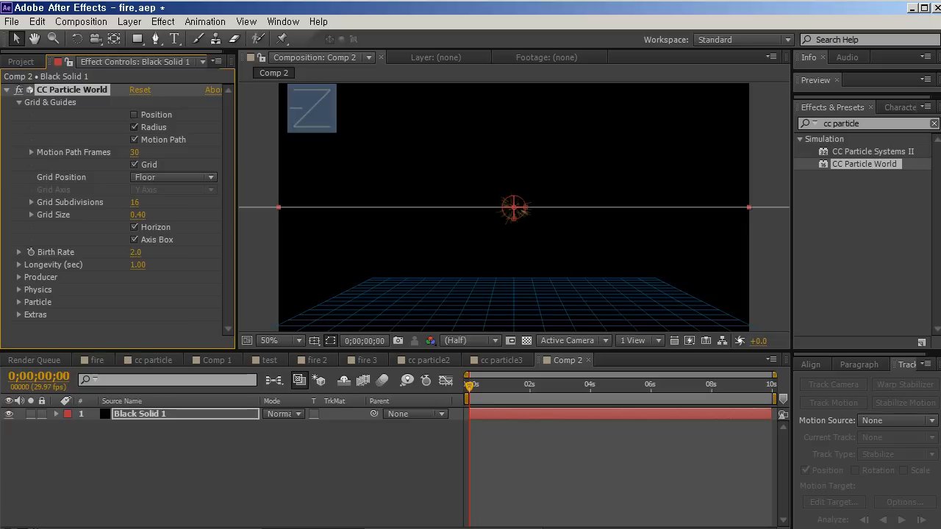
pyautogui.click(135, 127)
pyautogui.click(135, 140)
pyautogui.click(134, 164)
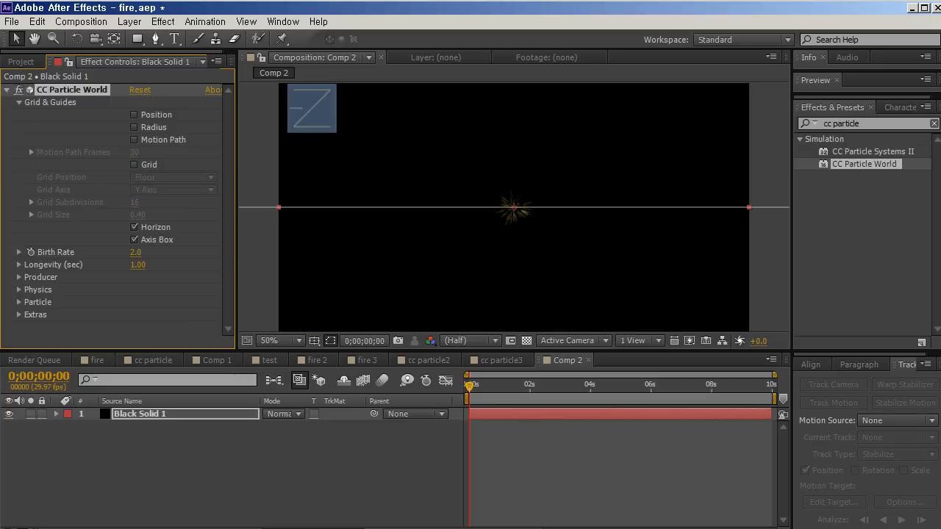
pyautogui.click(134, 228)
pyautogui.click(135, 239)
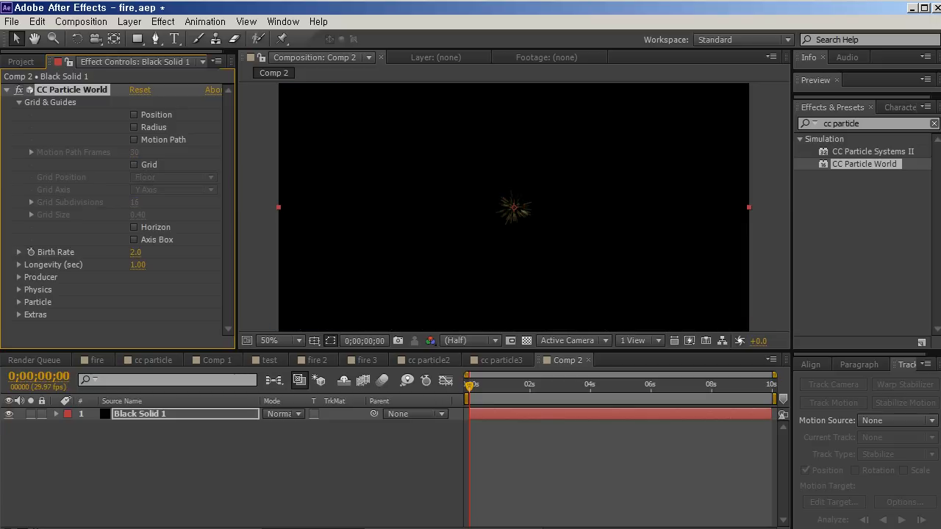
# Switch the Horizon and Axis Box guides on and off again to compare the view, and collapse the guide settings
pyautogui.click(135, 227)
pyautogui.click(134, 240)
pyautogui.click(135, 227)
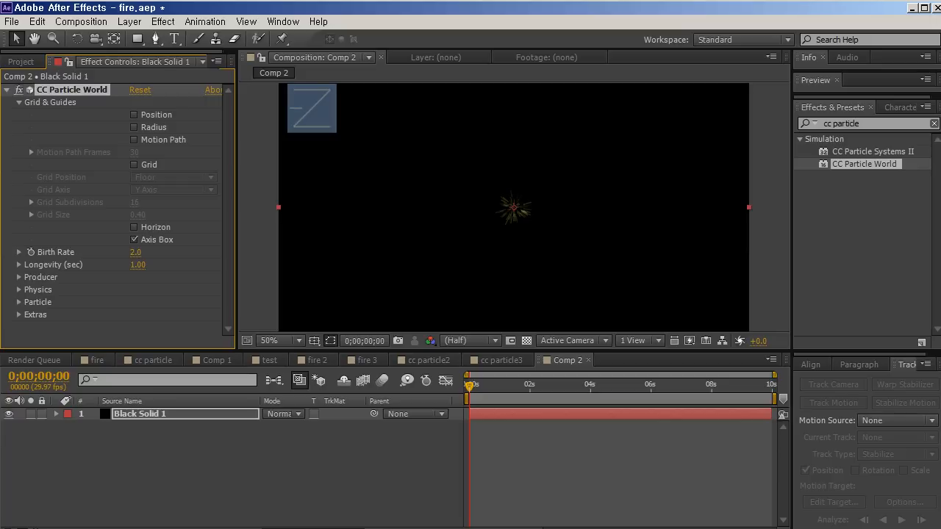
pyautogui.click(134, 240)
pyautogui.click(20, 103)
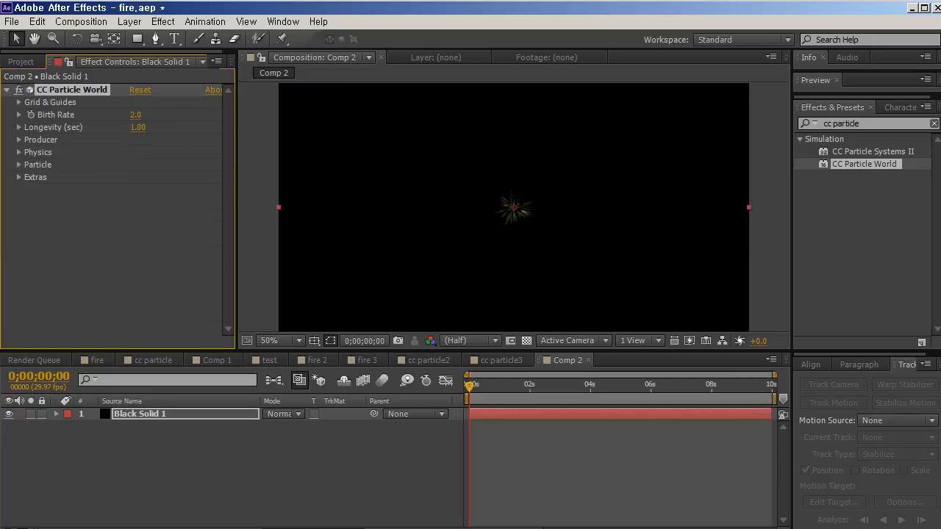
# Preview the default particles and set the Physics animation type to Direction Axis
pyautogui.press('space')
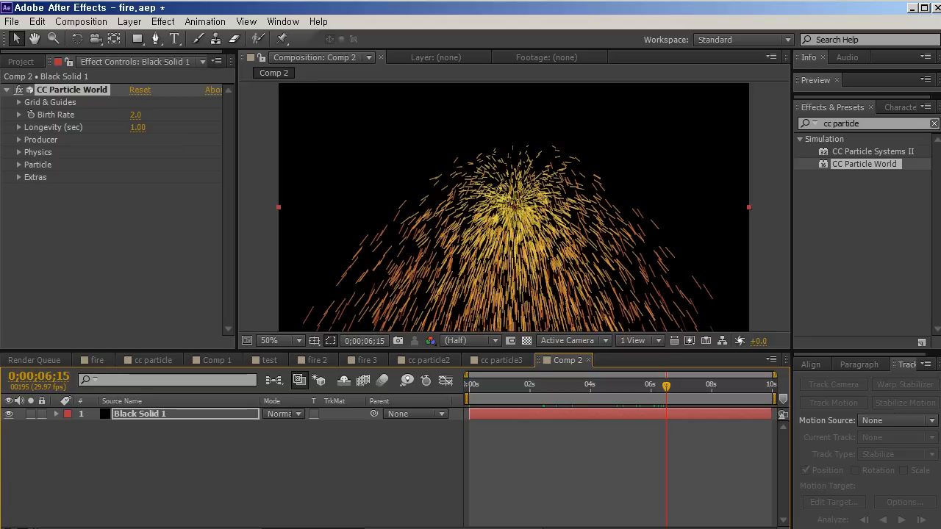
pyautogui.click(15, 141)
pyautogui.click(19, 139)
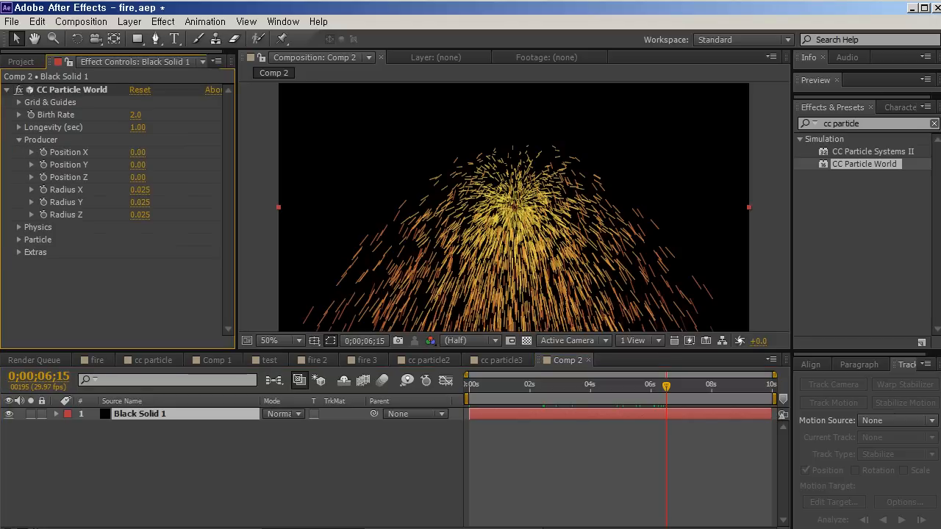
pyautogui.click(19, 227)
pyautogui.scroll(-1, 118, 214)
pyautogui.click(174, 204)
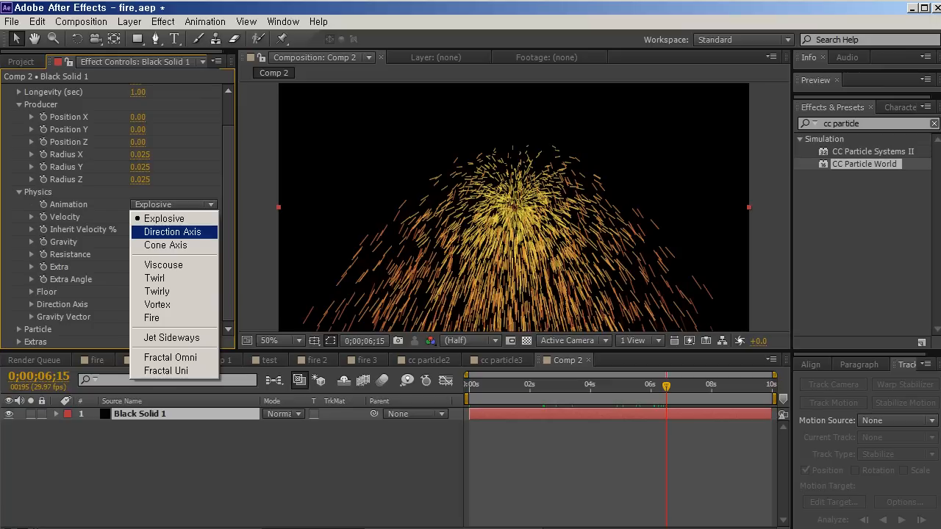
pyautogui.click(172, 232)
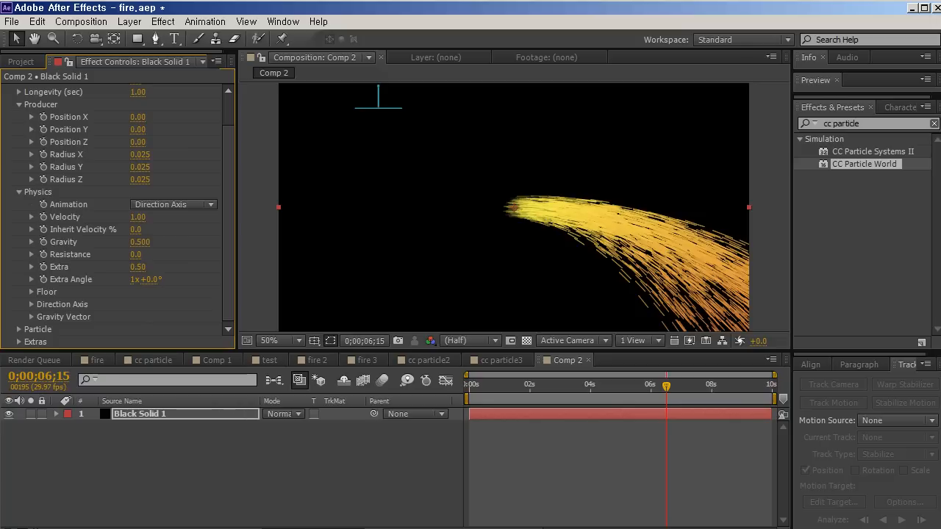
# Set both the Gravity and the Velocity of the particle physics to 0
pyautogui.click(139, 242)
pyautogui.write('0')
pyautogui.press('Return')
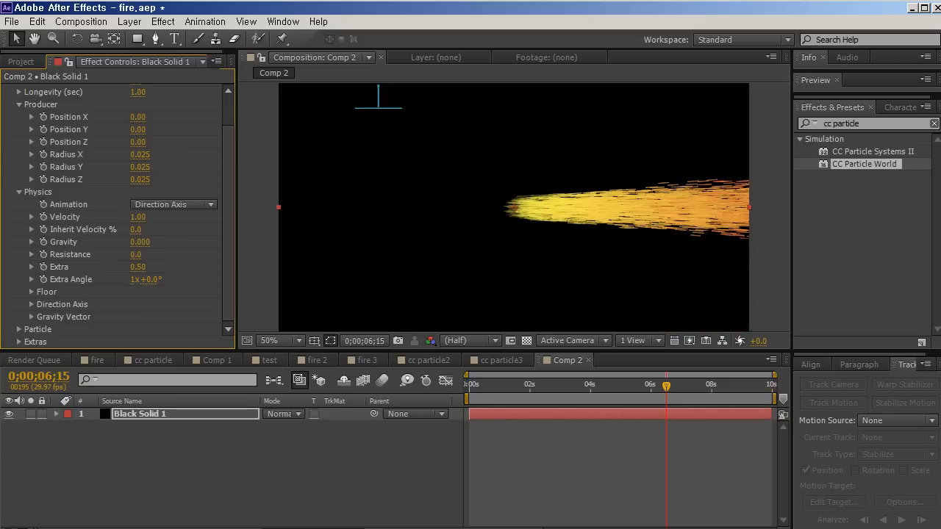
pyautogui.click(138, 217)
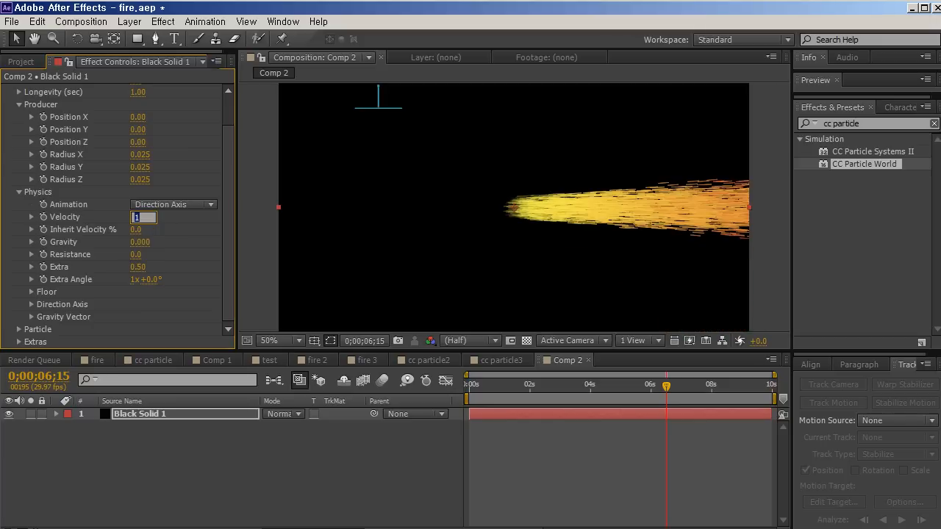
pyautogui.write('0')
pyautogui.press('Return')
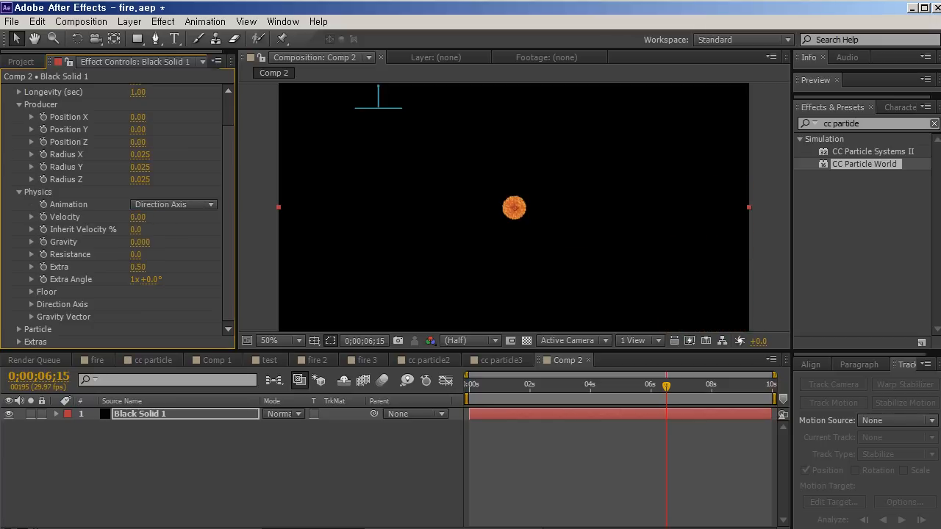
# Move the current time to 0;00;03;13 and set Gravity to -0.230 so the particles rise
pyautogui.moveTo(665, 386); pyautogui.dragTo(573, 386)
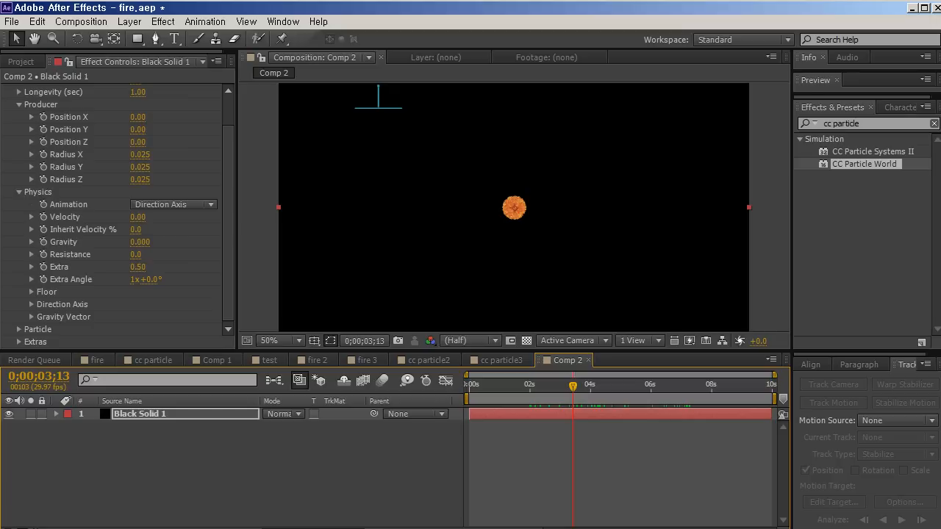
pyautogui.moveTo(139, 242); pyautogui.dragTo(131, 242)
pyautogui.click(144, 243)
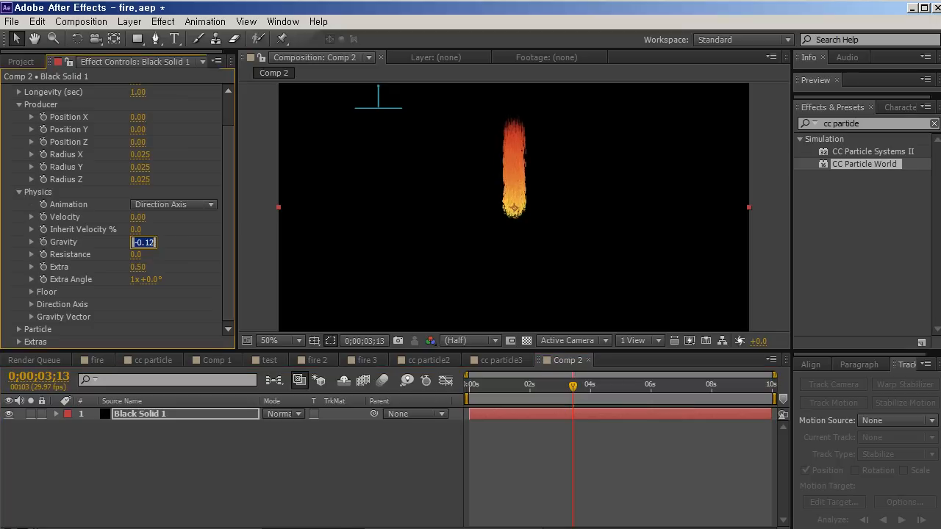
pyautogui.click(176, 247)
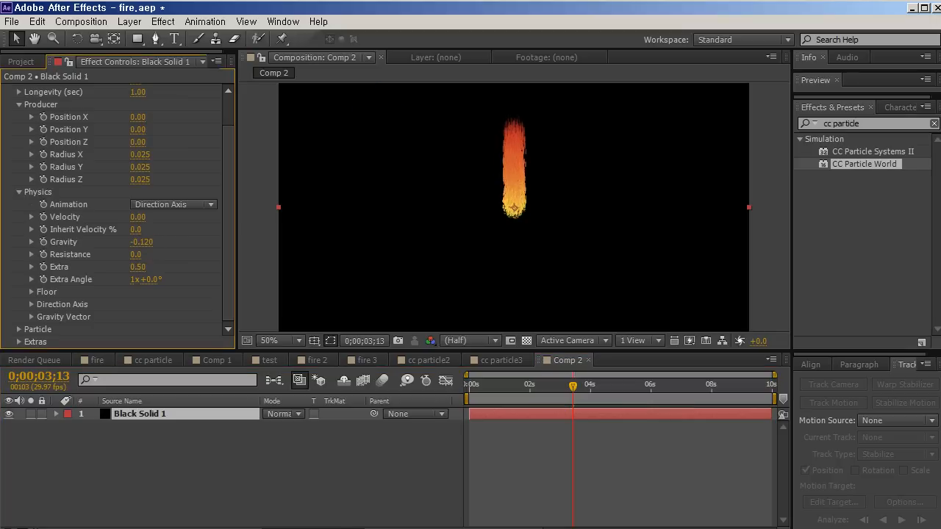
pyautogui.moveTo(140, 242); pyautogui.dragTo(132, 242)
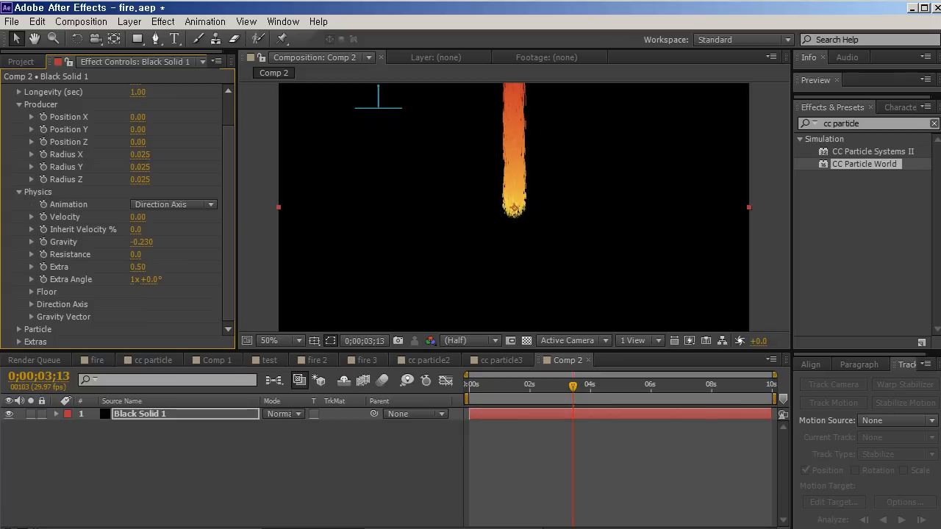
# Lower the particle producer to a Position Y of 0.15 and preview the rising particles
pyautogui.scroll(-1, 513, 207)
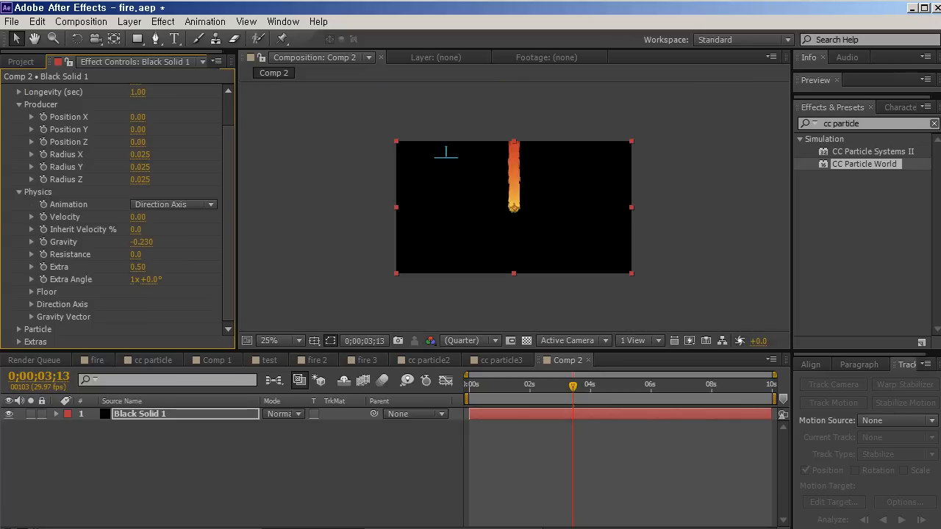
pyautogui.moveTo(137, 129)
pyautogui.mouseDown()
pyautogui.moveTo(157, 129)
pyautogui.moveTo(148, 129)
pyautogui.mouseUp()
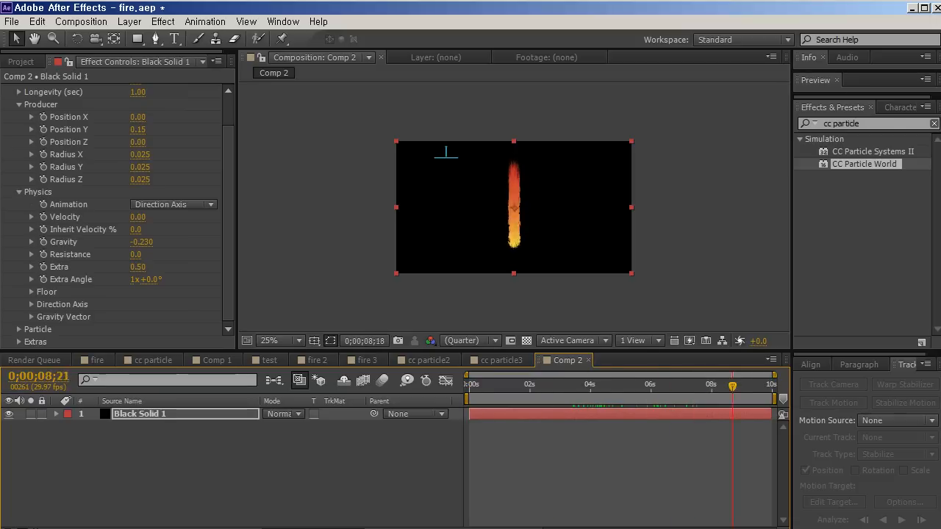
pyautogui.press('space')
pyautogui.scroll(2, 514, 208)
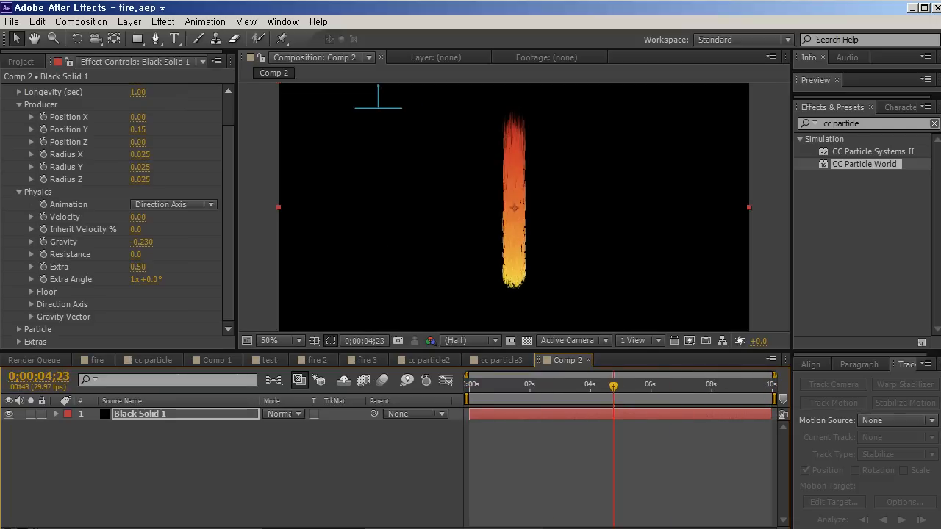
# Set the Particle Type in the Particle settings to Tetrahedron
pyautogui.click(20, 330)
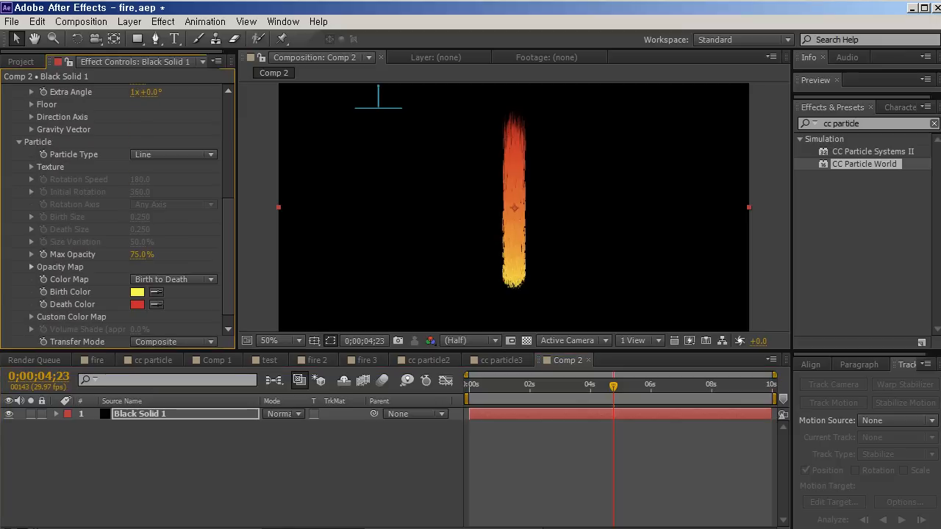
pyautogui.scroll(2, 117, 213)
pyautogui.click(173, 221)
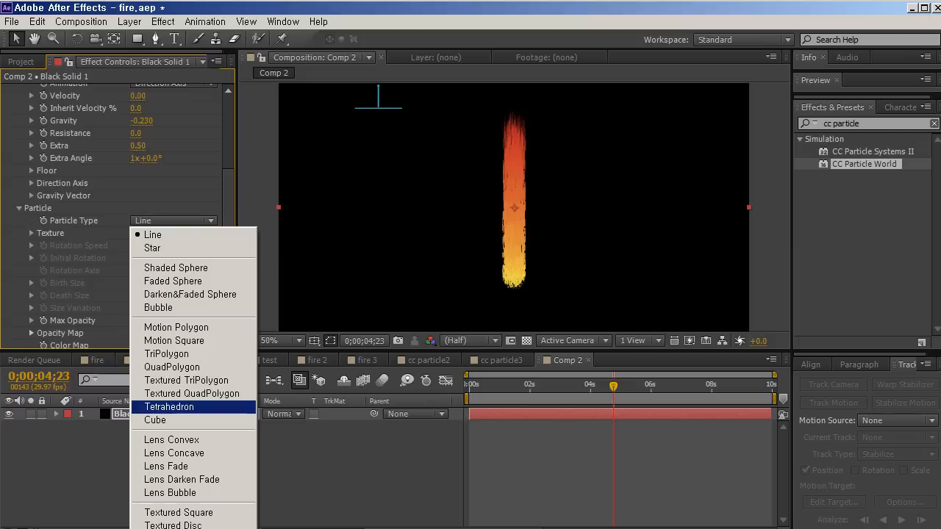
pyautogui.click(169, 407)
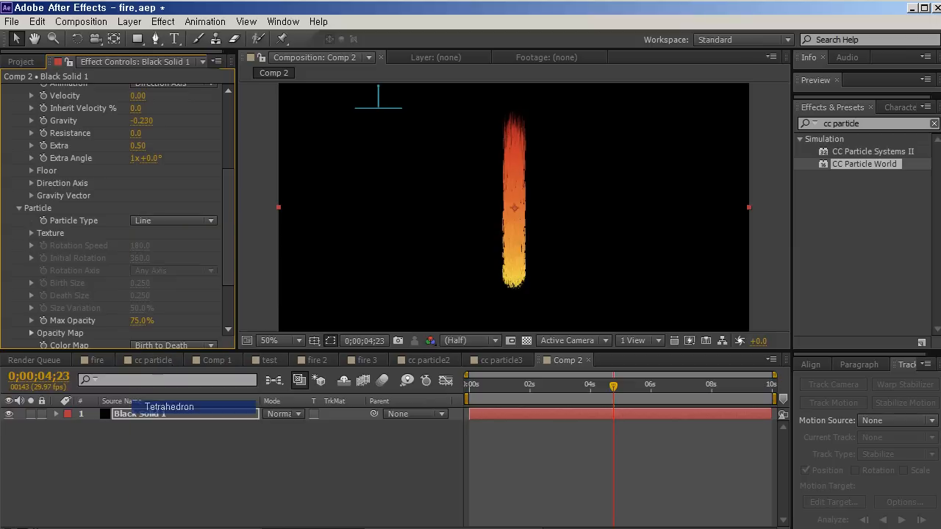
# Move the current time to 0;00;06;14 and examine the shape of the Tetrahedron particles up close
pyautogui.scroll(1, 514, 208)
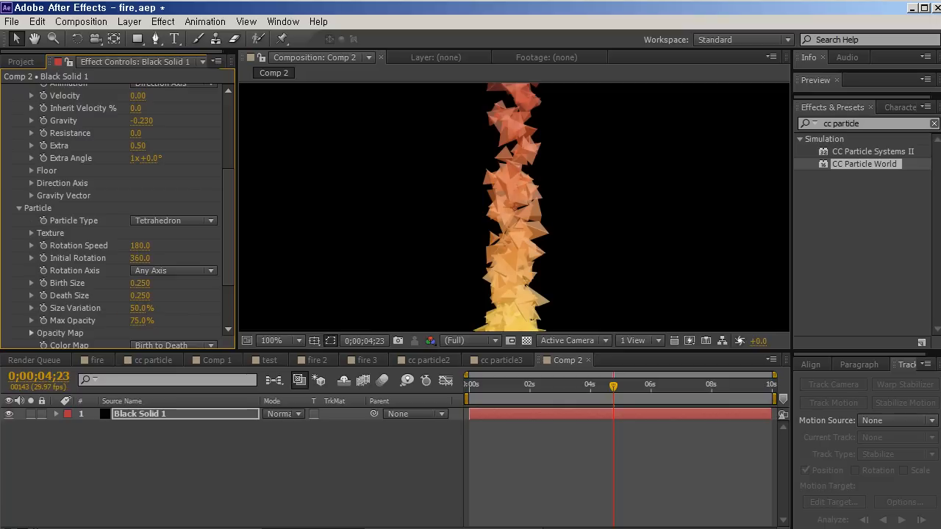
pyautogui.scroll(-1, 514, 207)
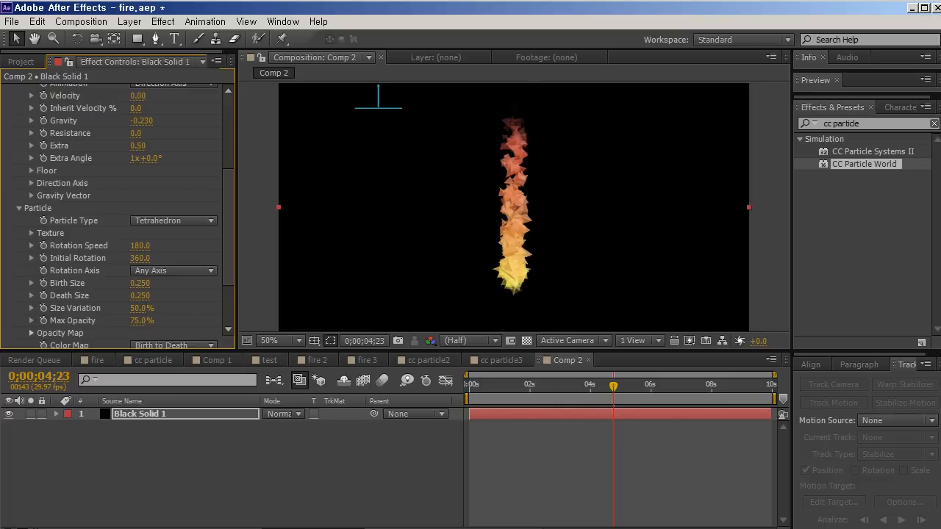
pyautogui.moveTo(613, 386); pyautogui.dragTo(664, 386)
pyautogui.scroll(1, 514, 208)
pyautogui.scroll(1, 514, 207)
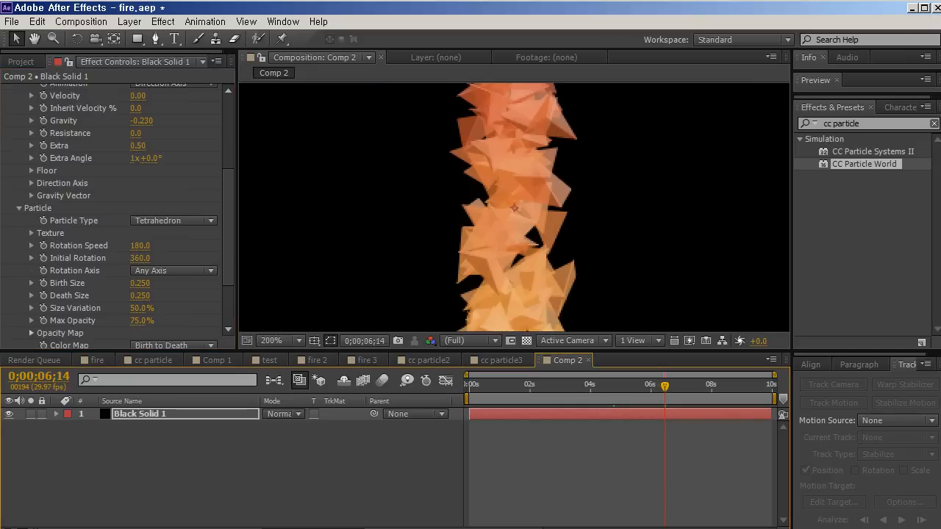
pyautogui.scroll(-1, 514, 208)
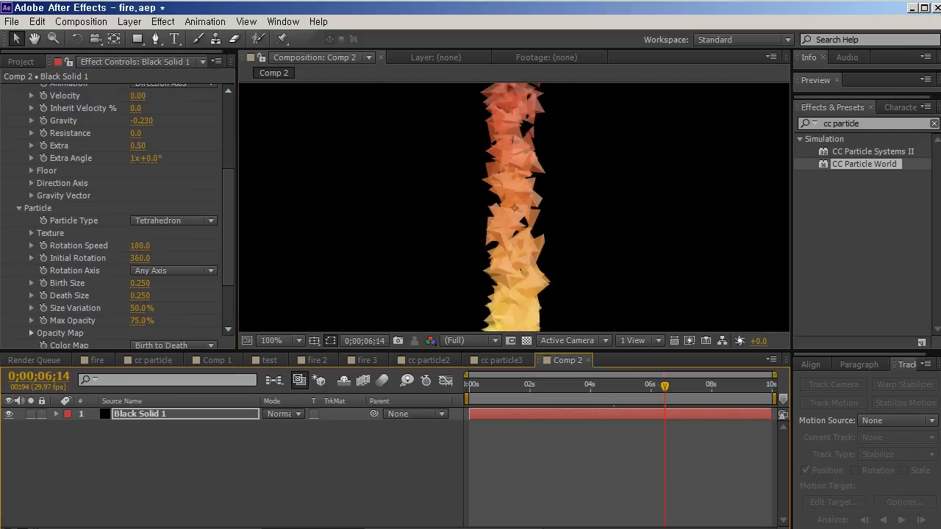
pyautogui.scroll(1, 514, 207)
pyautogui.press('space')
pyautogui.moveTo(514, 279); pyautogui.dragTo(515, 139)
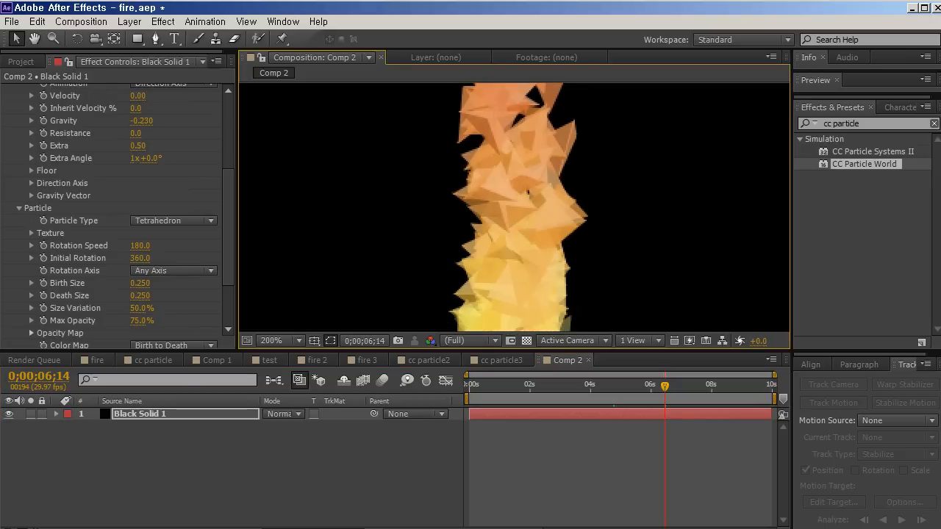
# Try TriPolygon as the Particle Type, compare it in the preview, and restore Tetrahedron
pyautogui.click(174, 221)
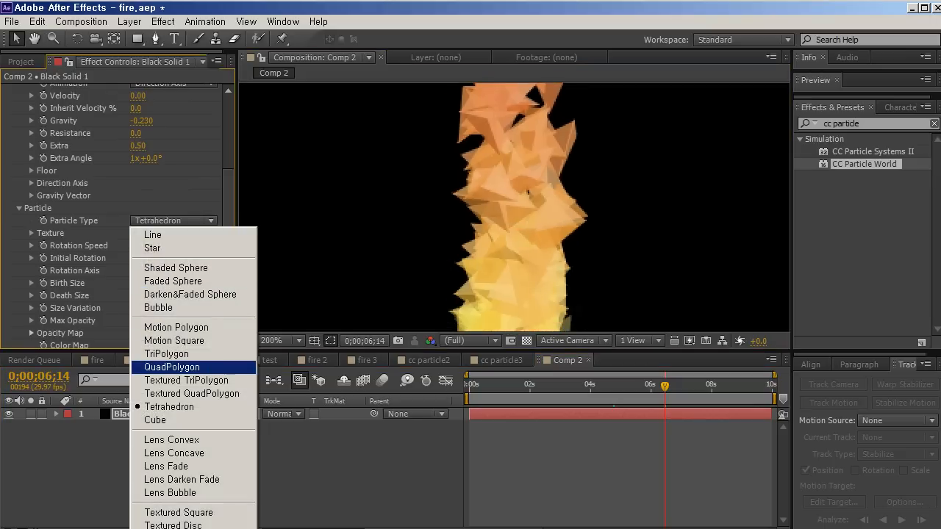
pyautogui.click(167, 353)
pyautogui.moveTo(529, 162); pyautogui.dragTo(479, 260)
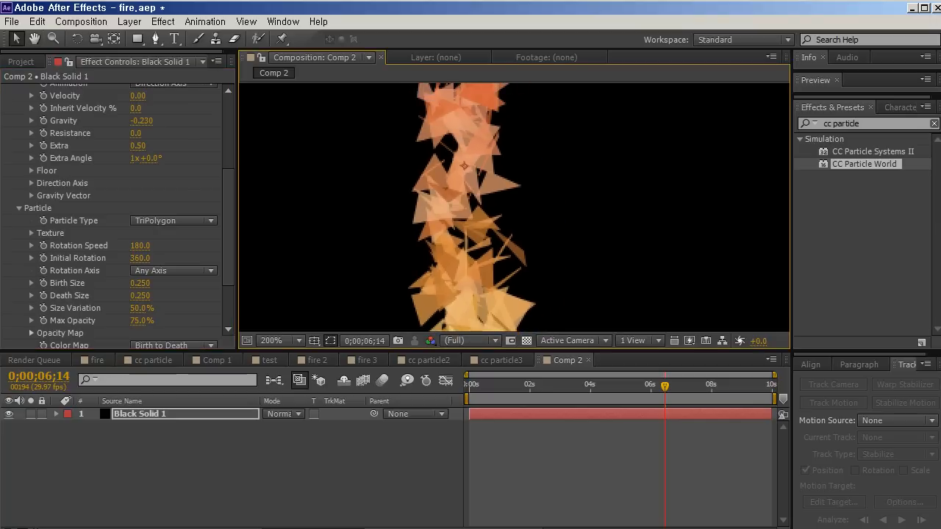
pyautogui.click(174, 220)
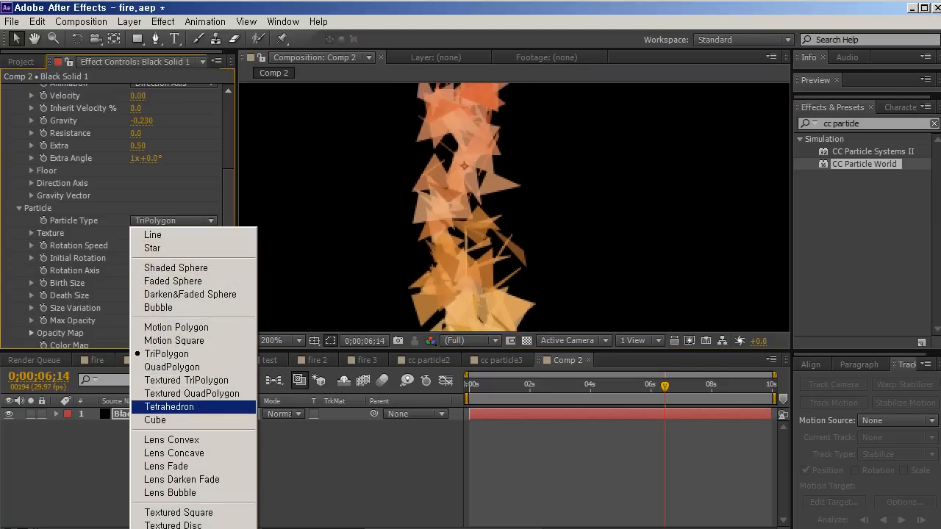
pyautogui.click(169, 407)
pyautogui.moveTo(477, 290); pyautogui.dragTo(519, 221)
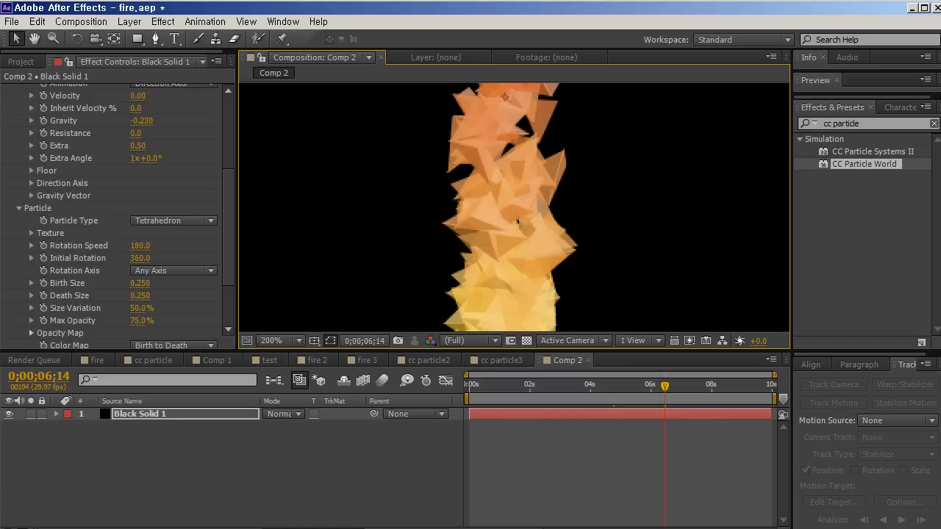
pyautogui.moveTo(517, 221); pyautogui.dragTo(555, 233)
pyautogui.scroll(-2, 574, 164)
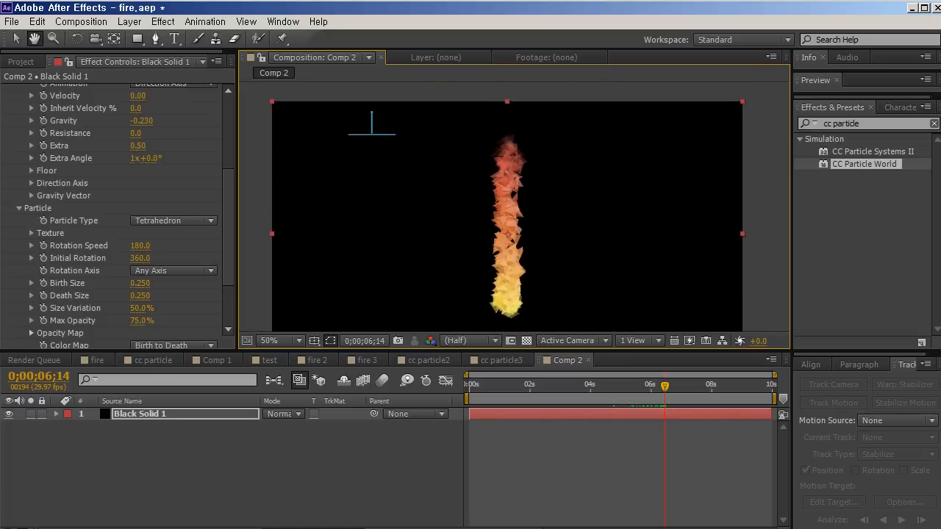
# Set the particle Death Size to 0.1 and check the particle stream up to 0;00;07;06
pyautogui.scroll(-1, 117, 213)
pyautogui.scroll(-1, 117, 213)
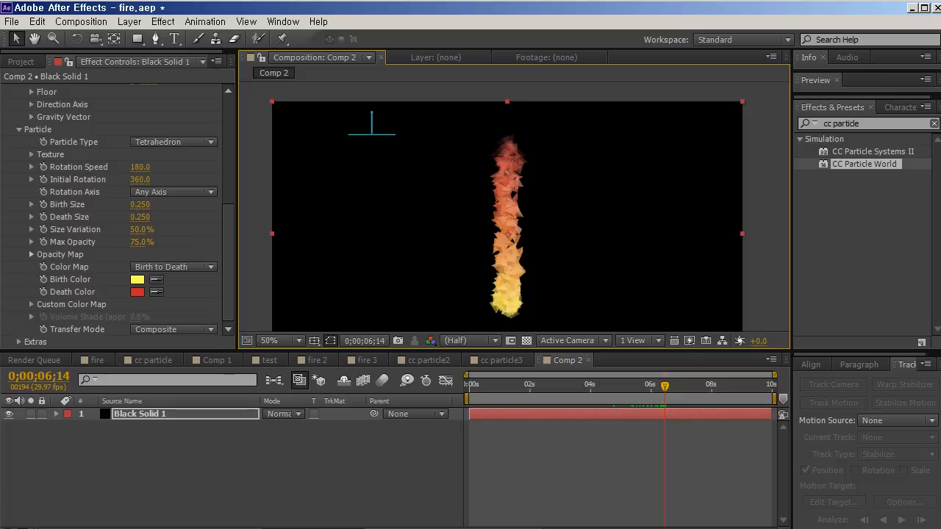
pyautogui.click(140, 217)
pyautogui.write('0.1')
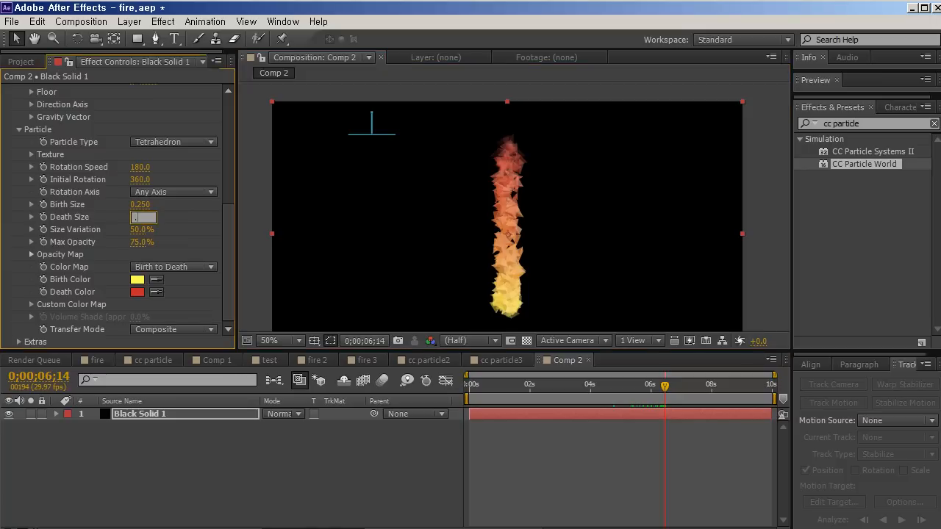
pyautogui.press('Return')
pyautogui.scroll(1, 507, 213)
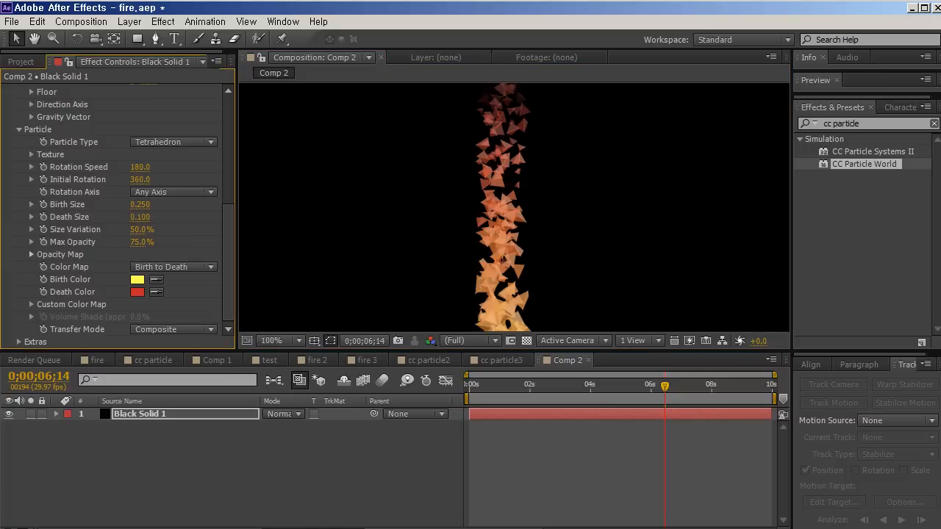
pyautogui.moveTo(507, 235); pyautogui.dragTo(513, 183)
pyautogui.click(522, 386)
pyautogui.moveTo(523, 386); pyautogui.dragTo(687, 386)
pyautogui.scroll(-1, 512, 222)
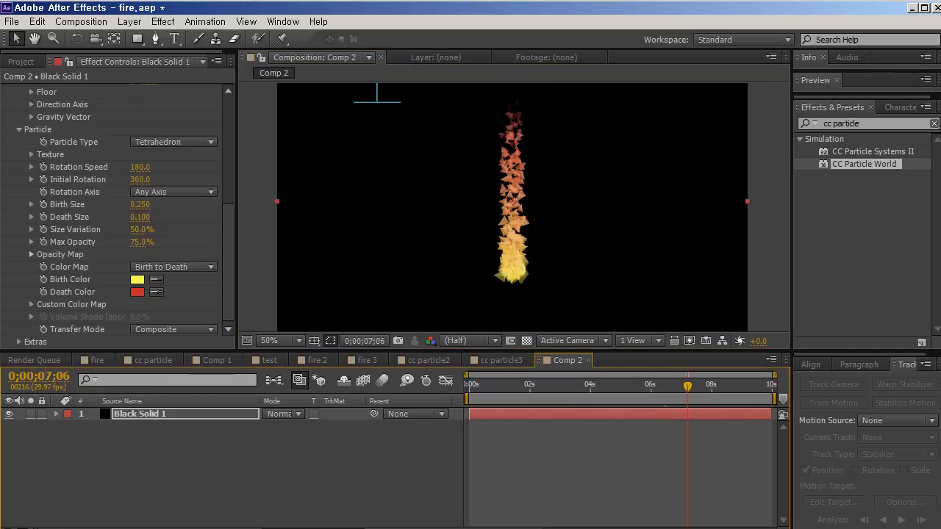
# Set the Birth Rate of CC Particle World to 5
pyautogui.scroll(5, 117, 213)
pyautogui.scroll(-5, 118, 213)
pyautogui.scroll(3, 118, 213)
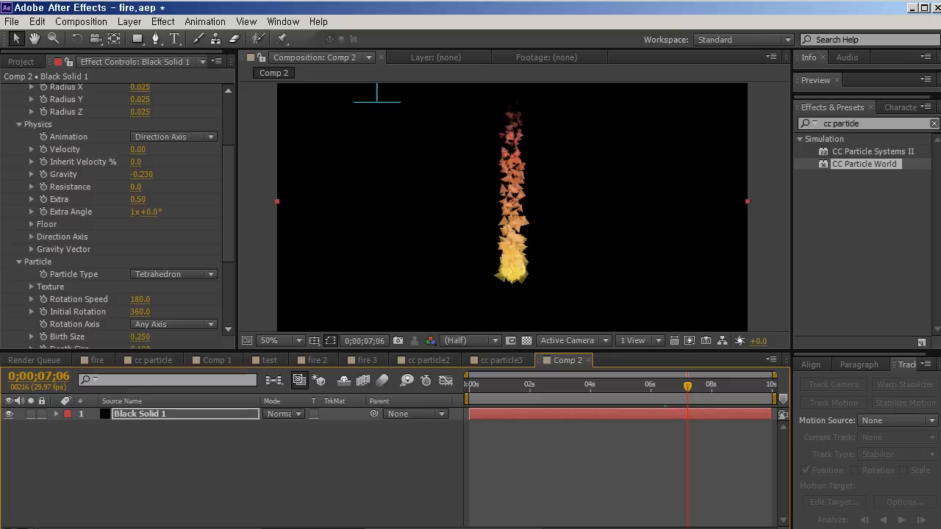
pyautogui.press('space')
pyautogui.moveTo(512, 221)
pyautogui.mouseDown()
pyautogui.moveTo(490, 156)
pyautogui.moveTo(514, 225)
pyautogui.mouseUp()
pyautogui.scroll(3, 118, 213)
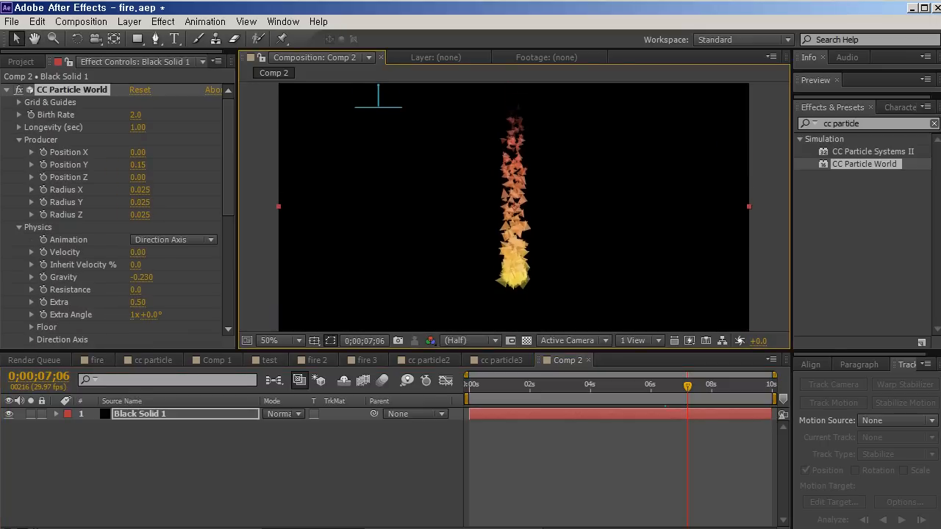
pyautogui.click(136, 116)
pyautogui.write('5')
pyautogui.press('Return')
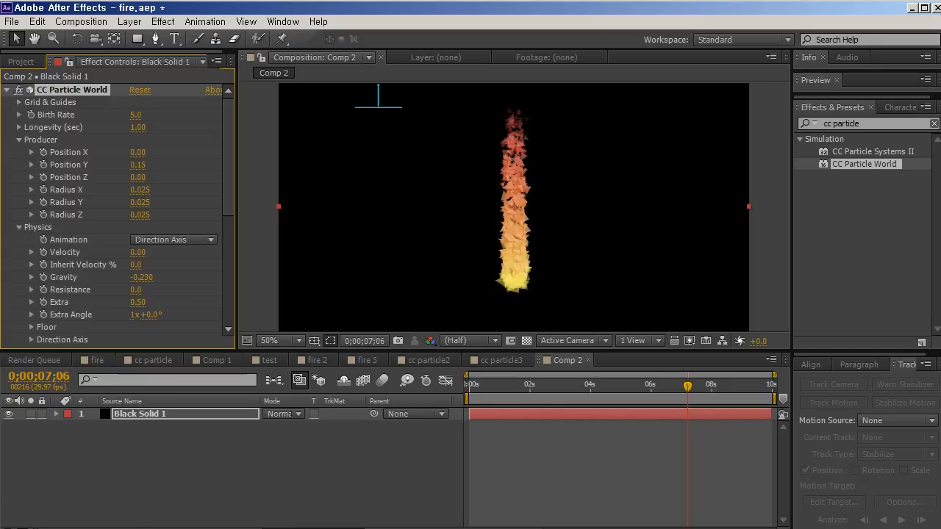
# Widen the particle producer to a Radius X of 0.055 and check the result in the composition
pyautogui.moveTo(140, 190)
pyautogui.mouseDown()
pyautogui.moveTo(205, 189)
pyautogui.moveTo(144, 189)
pyautogui.mouseUp()
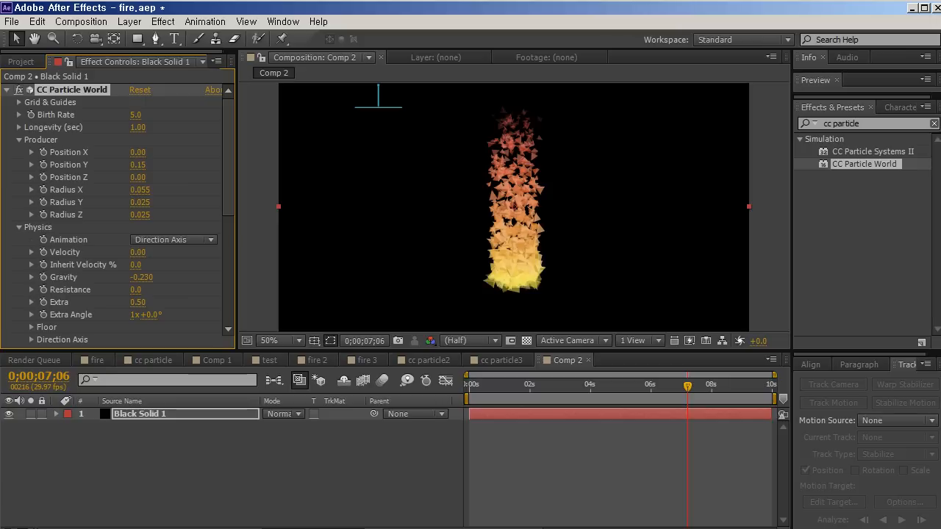
pyautogui.press('space')
pyautogui.moveTo(515, 220)
pyautogui.mouseDown()
pyautogui.moveTo(503, 175)
pyautogui.moveTo(505, 218)
pyautogui.mouseUp()
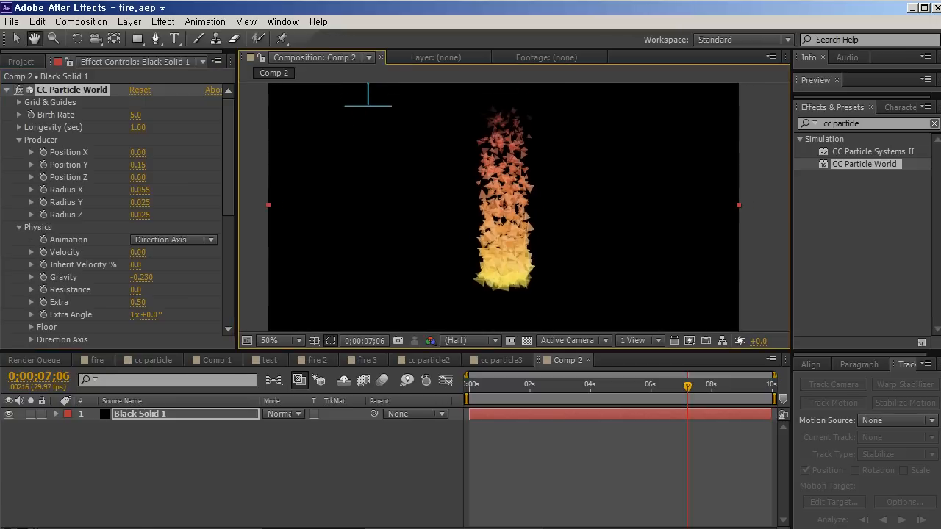
pyautogui.scroll(2, 505, 219)
pyautogui.scroll(-2, 504, 219)
# Find the CC Vector Blur effect and apply it to the Black Solid 1 layer
pyautogui.scroll(-6, 118, 213)
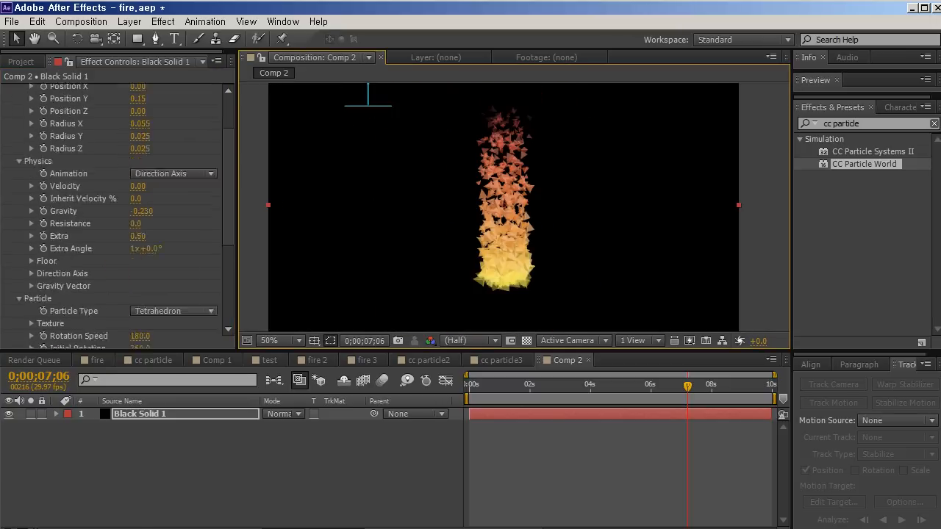
pyautogui.scroll(-2, 118, 213)
pyautogui.click(853, 123)
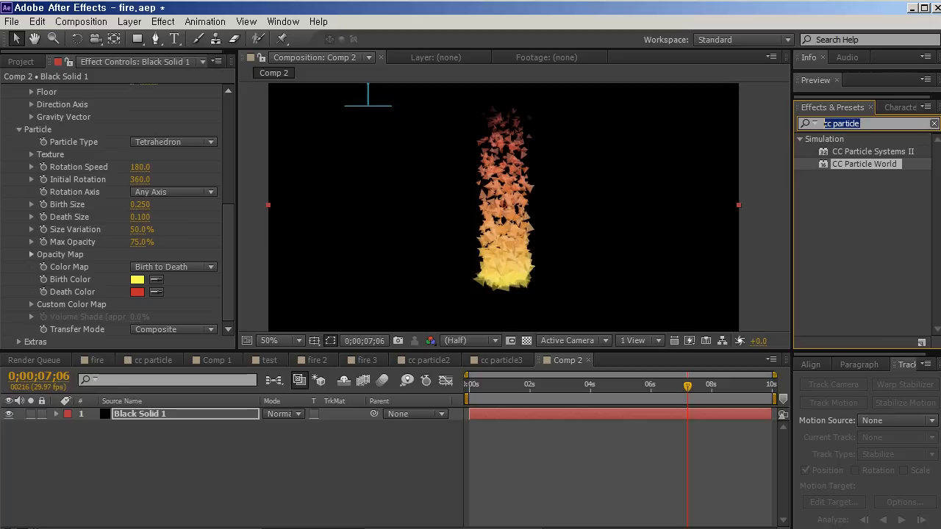
pyautogui.write('vector')
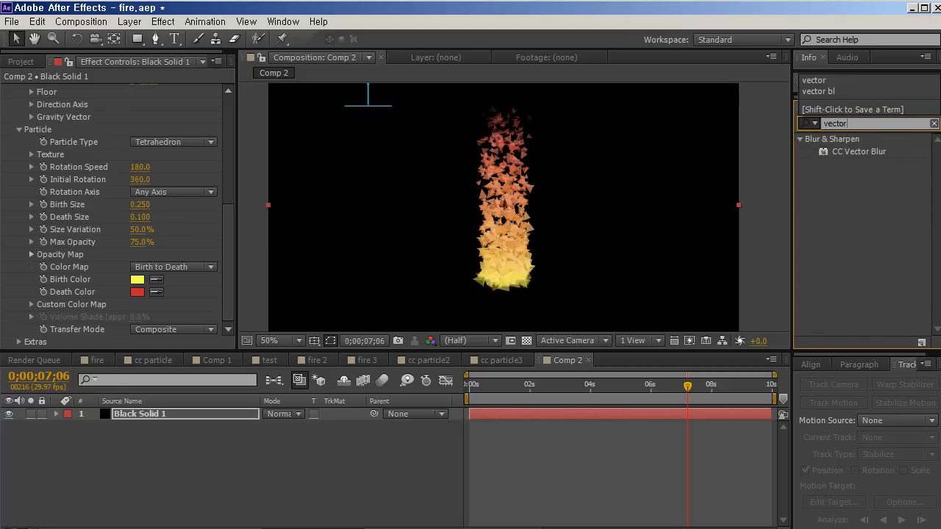
pyautogui.doubleClick(858, 152)
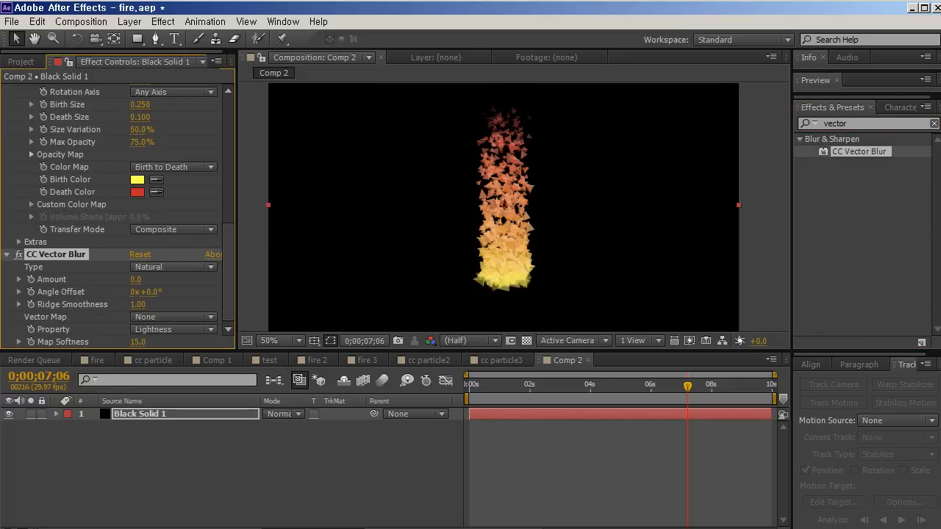
# Set the CC Vector Blur Amount to 48 and play the flame from 0;00;07;00
pyautogui.moveTo(135, 279); pyautogui.dragTo(144, 280)
pyautogui.scroll(1, 508, 207)
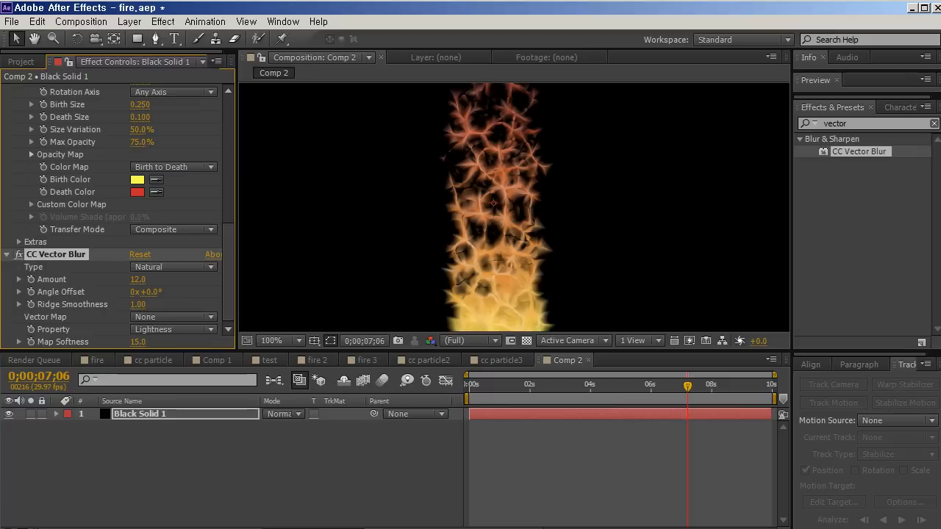
pyautogui.moveTo(137, 280); pyautogui.dragTo(161, 280)
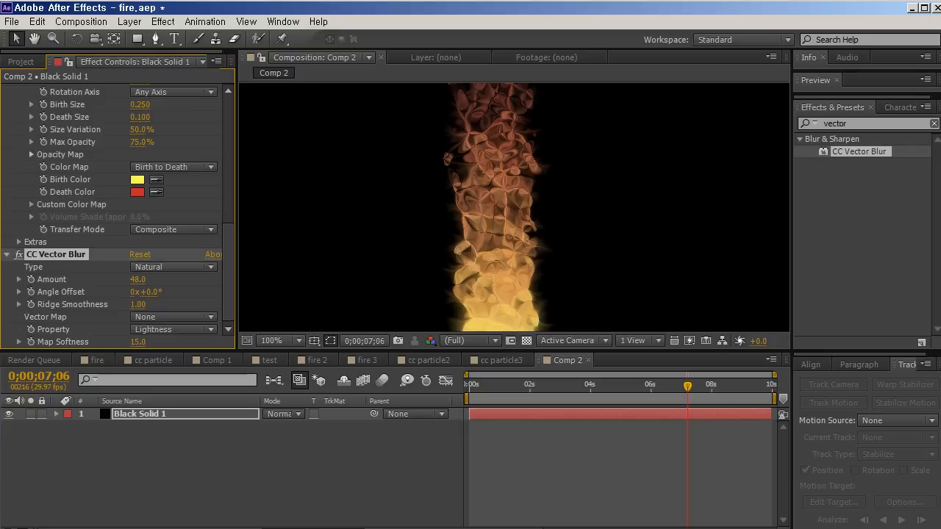
pyautogui.moveTo(687, 386)
pyautogui.mouseDown()
pyautogui.moveTo(514, 385)
pyautogui.moveTo(680, 386)
pyautogui.mouseUp()
pyautogui.scroll(-1, 515, 207)
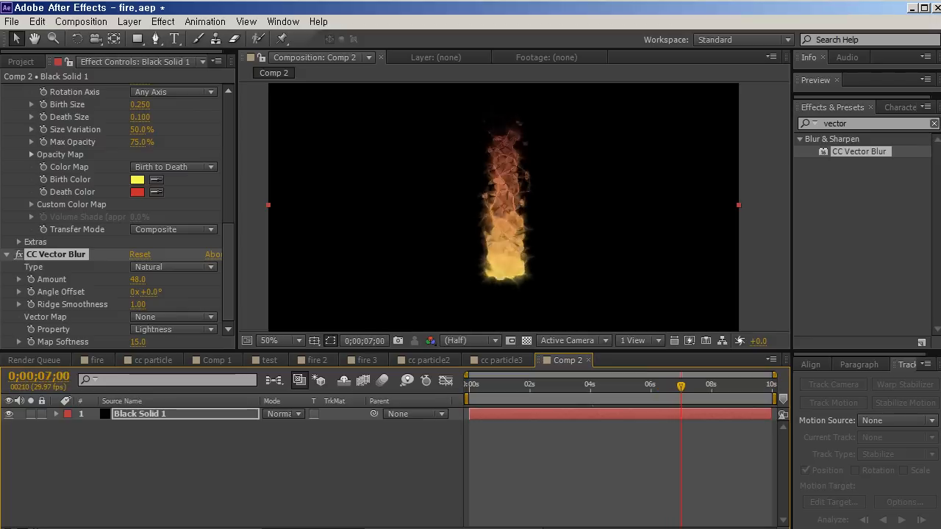
pyautogui.press('space')
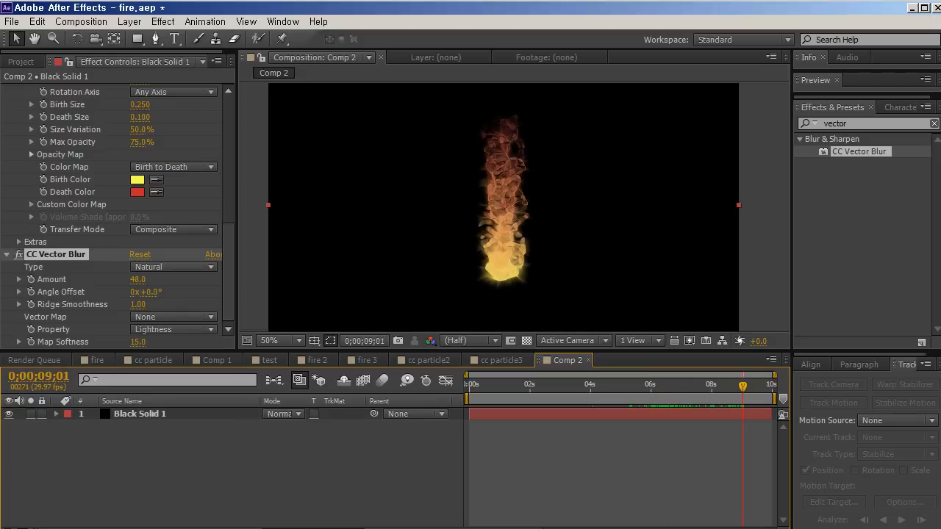
# Rename the Comp 2 composition to cc particle 4 and inspect its flame at 0;00;08;05
pyautogui.hotkey('ctrl', '0')
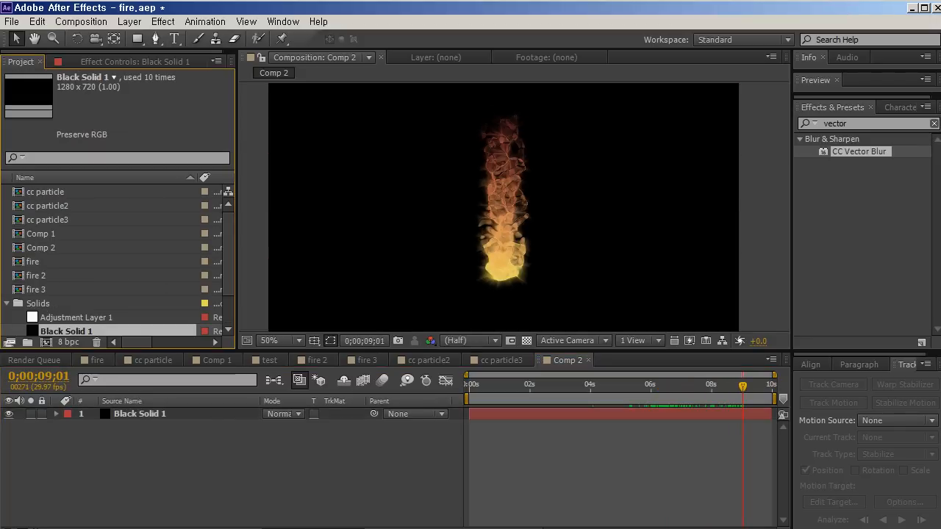
pyautogui.click(42, 248)
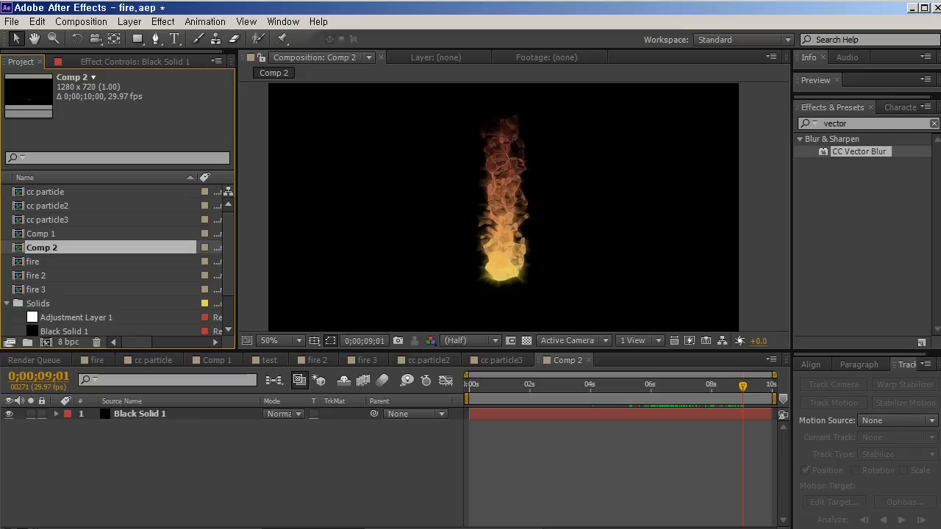
pyautogui.press('Return')
pyautogui.write('cc particle 4')
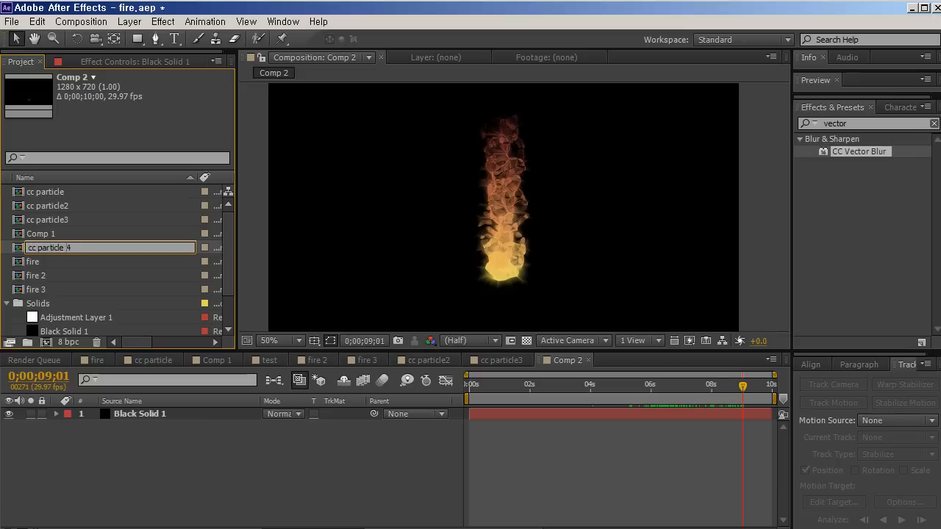
pyautogui.press('Return')
pyautogui.scroll(1, 513, 208)
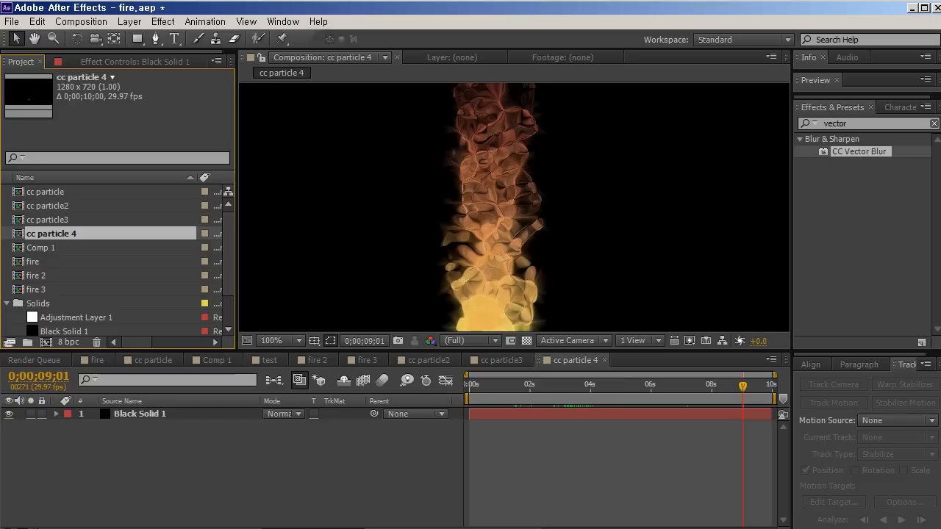
pyautogui.scroll(-1, 513, 207)
pyautogui.scroll(1, 513, 208)
pyautogui.moveTo(513, 220); pyautogui.dragTo(546, 165)
pyautogui.moveTo(743, 385); pyautogui.dragTo(716, 386)
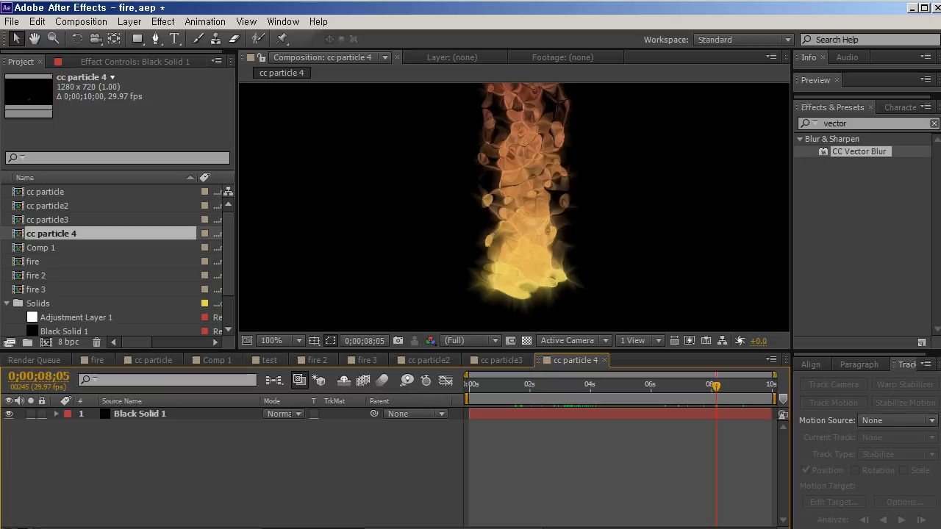
# Create a new composition from cc particle 4 and name it fire 4
pyautogui.moveTo(52, 234); pyautogui.dragTo(46, 342)
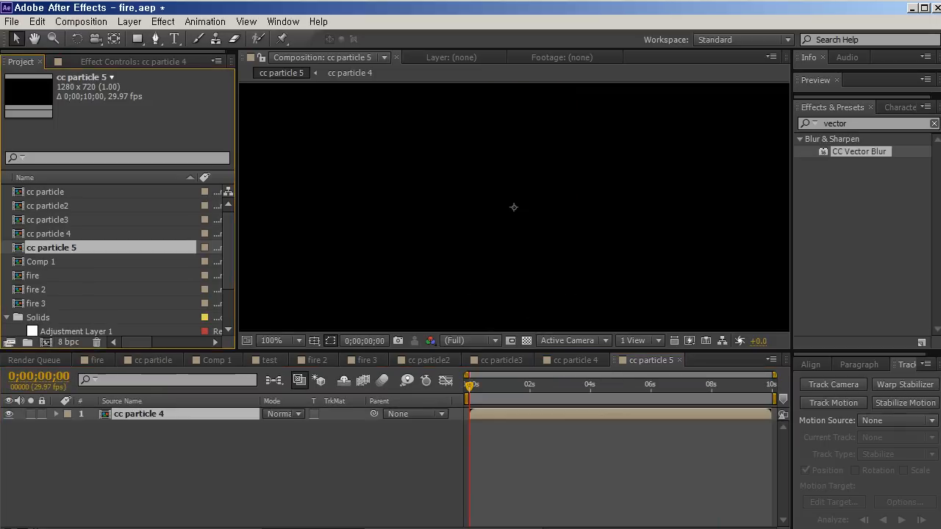
pyautogui.press('Return')
pyautogui.write('f')
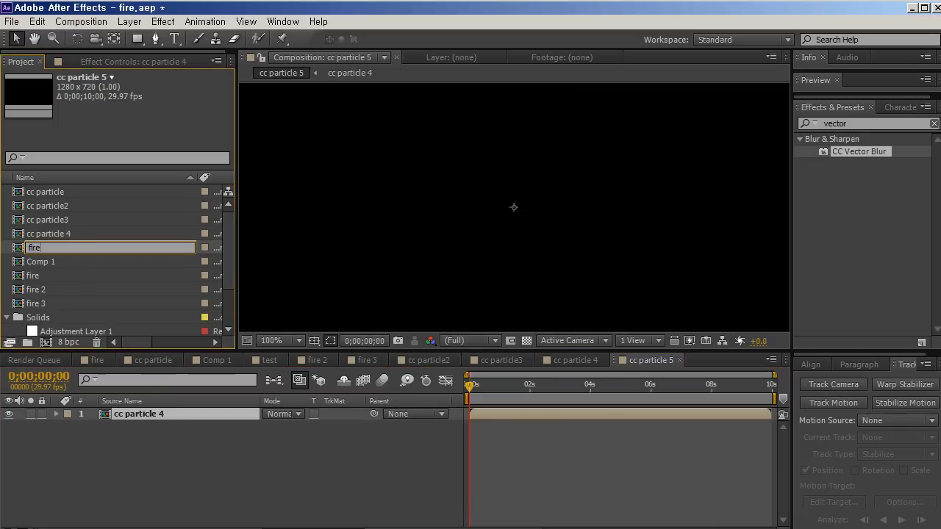
pyautogui.write('ire 4')
pyautogui.press('Return')
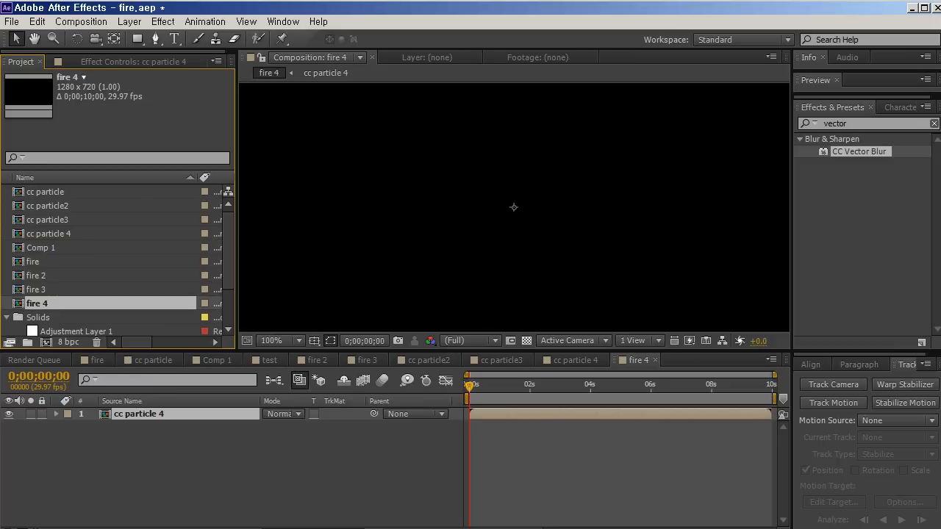
# Preview the flame at 0;00;05;03 and duplicate the cc particle 4 layer in fire 4
pyautogui.press('space')
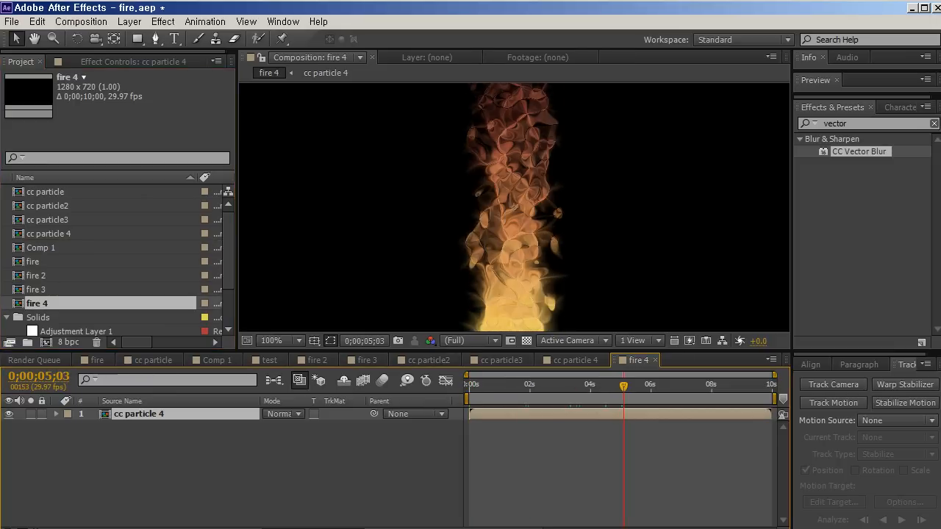
pyautogui.moveTo(520, 207); pyautogui.dragTo(524, 193)
pyautogui.click(139, 414)
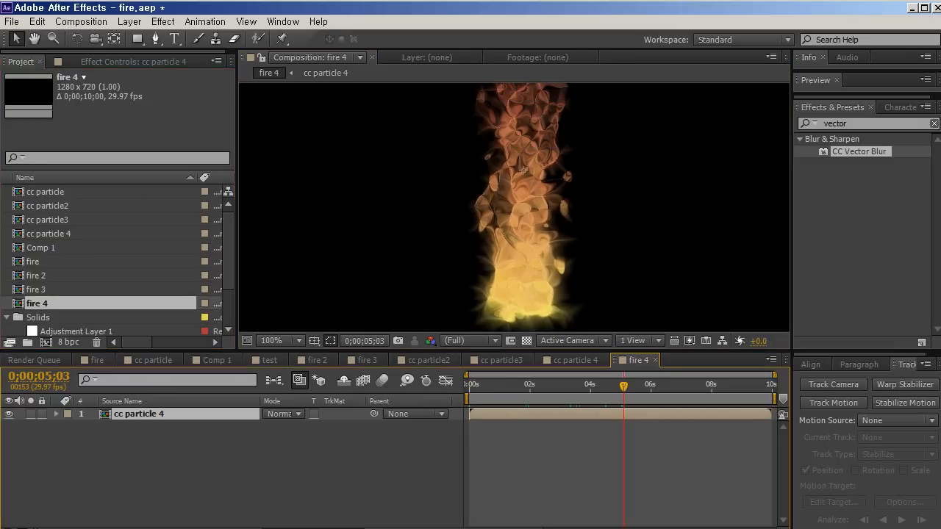
pyautogui.press(',')
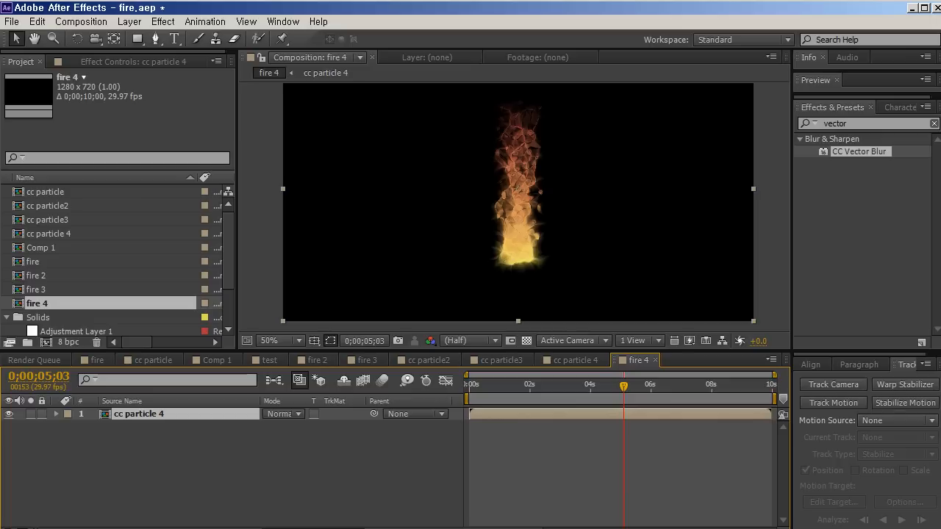
pyautogui.hotkey('ctrl', 'd')
pyautogui.click(139, 427)
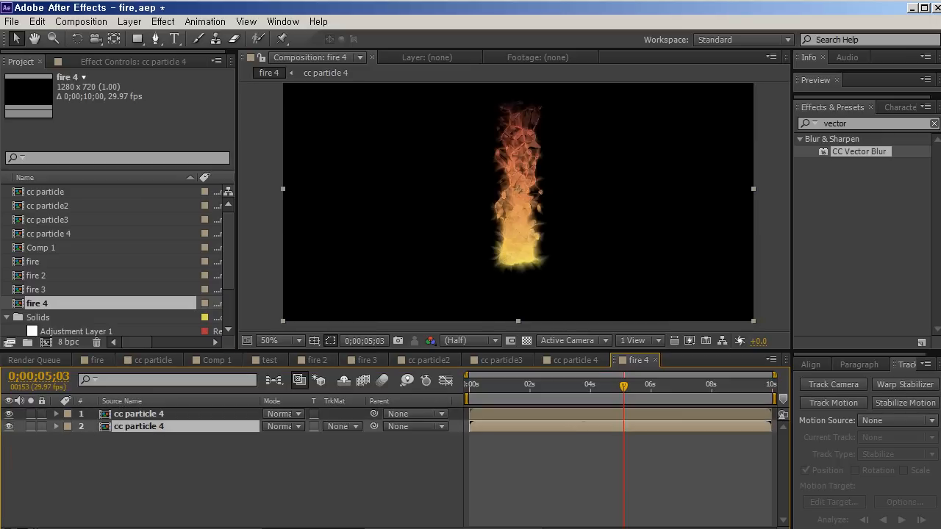
# Find the Fast Blur effect and apply it to the lower cc particle 4 layer
pyautogui.press('F3')
pyautogui.hotkey('ctrl', '5')
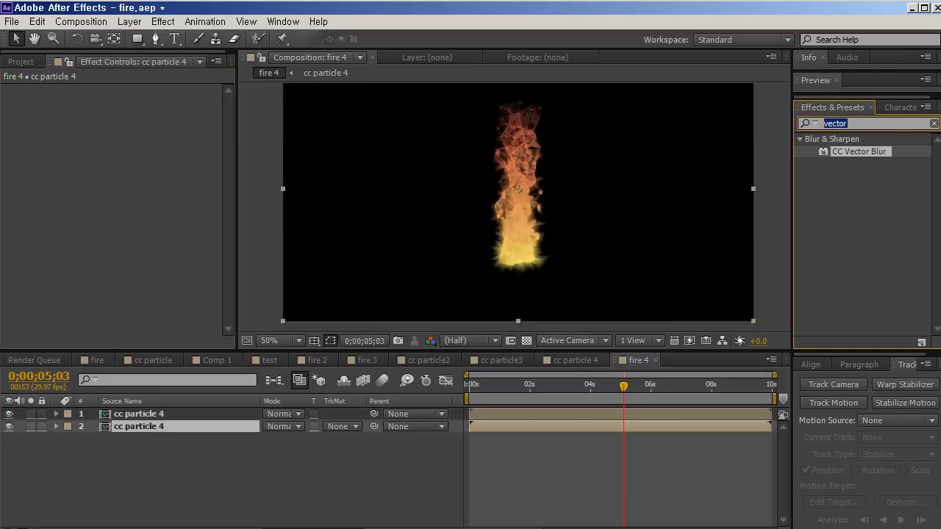
pyautogui.write('fad')
pyautogui.press('BackSpace')
pyautogui.write('s')
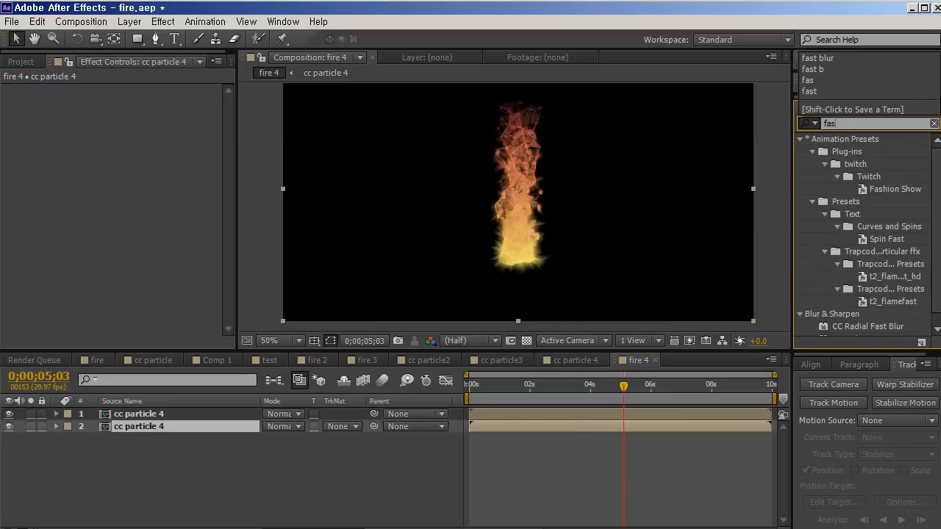
pyautogui.write('t')
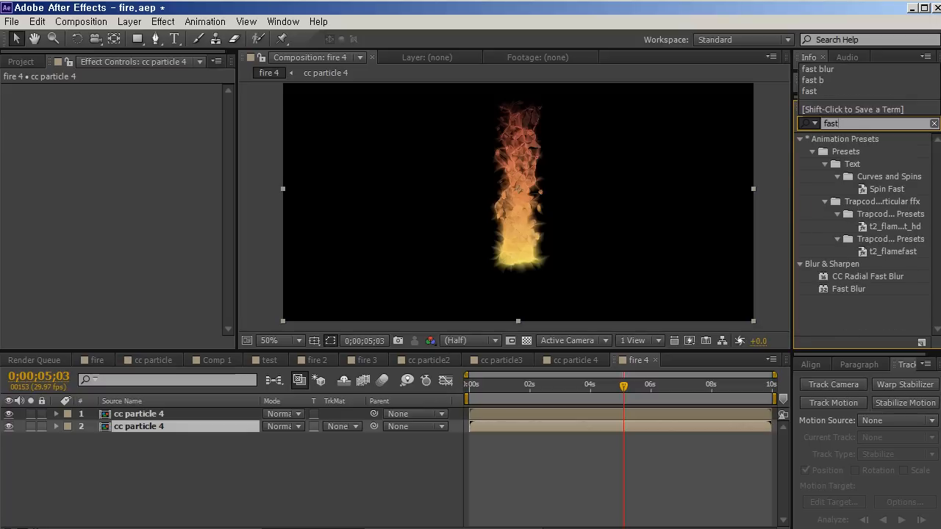
pyautogui.doubleClick(848, 288)
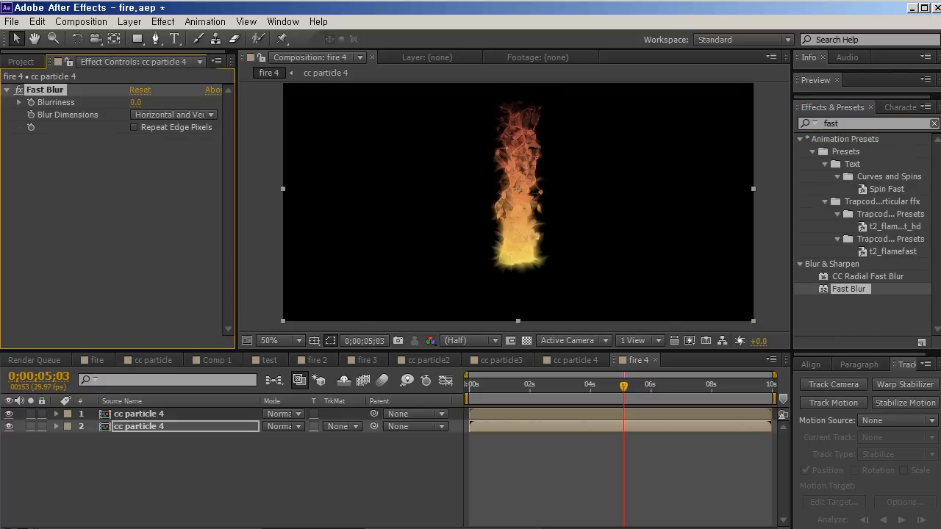
# Set the Fast Blur Blurriness to 48 and compare the flame with each of the two layers hidden and shown
pyautogui.click(9, 414)
pyautogui.moveTo(136, 102); pyautogui.dragTo(170, 102)
pyautogui.click(9, 414)
pyautogui.scroll(1, 514, 207)
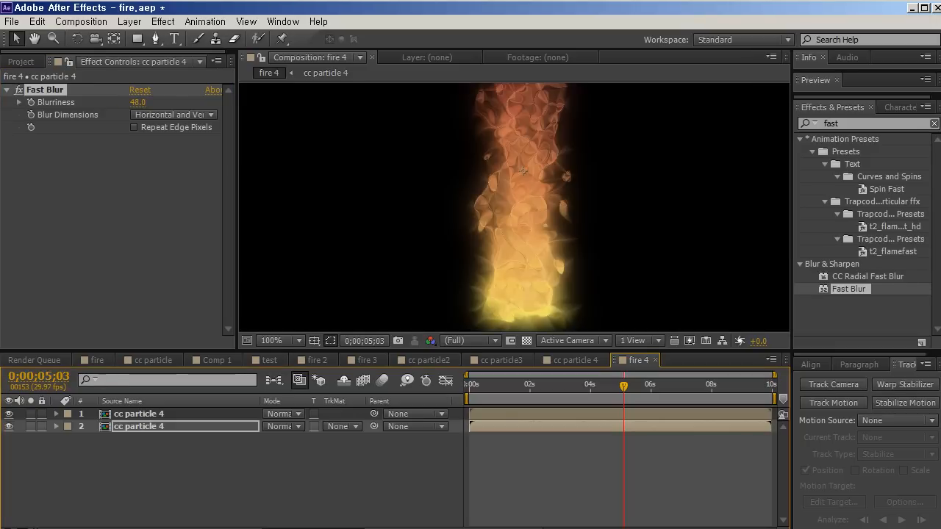
pyautogui.click(9, 414)
pyautogui.click(9, 414)
pyautogui.click(9, 426)
pyautogui.click(9, 426)
pyautogui.click(9, 427)
pyautogui.click(8, 427)
# Try the Add, Lighten and Screen blending modes on the top cc particle 4 layer
pyautogui.click(283, 414)
pyautogui.click(330, 344)
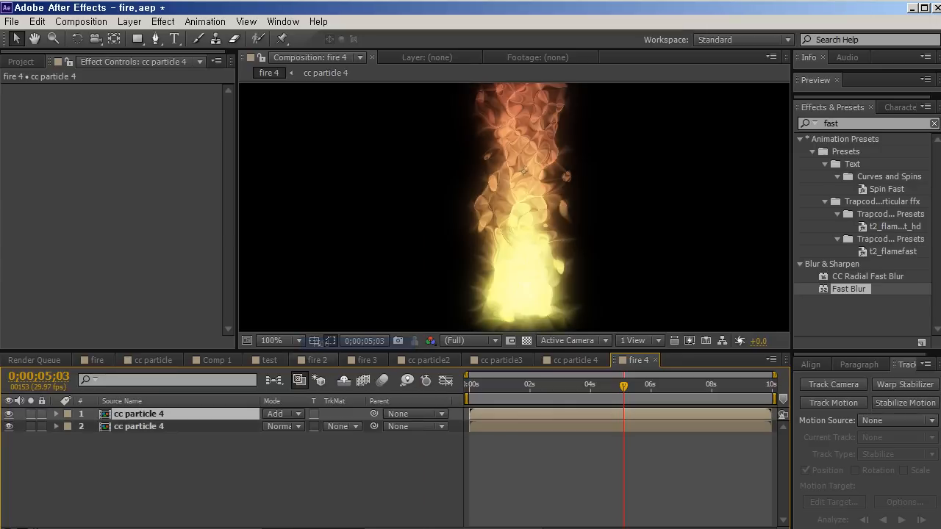
pyautogui.click(283, 414)
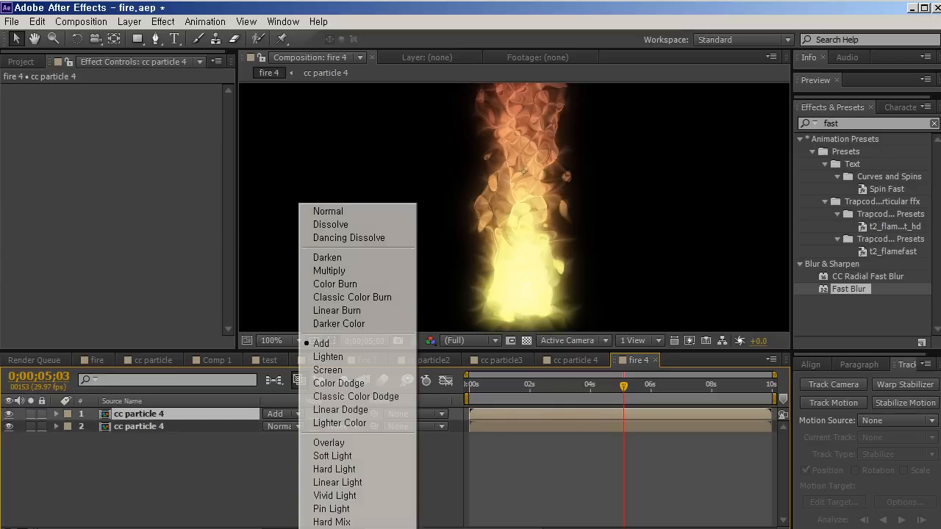
pyautogui.click(331, 355)
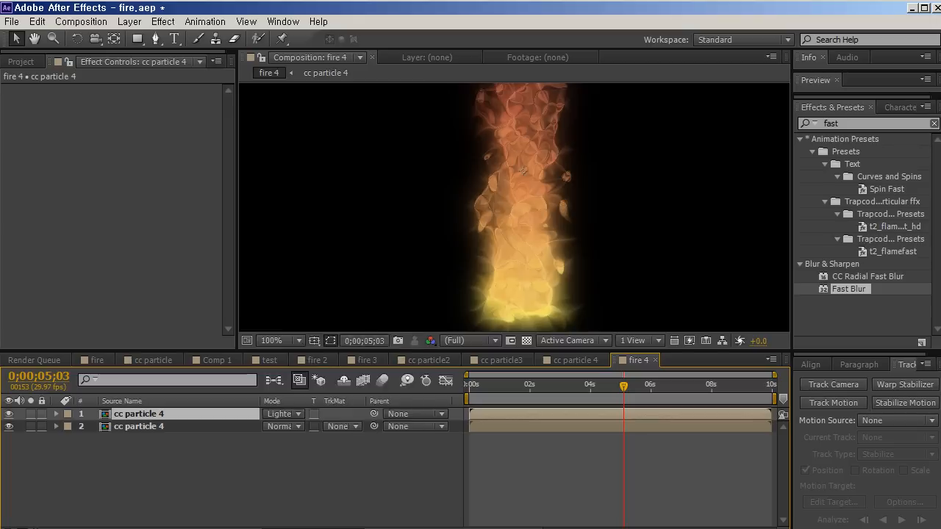
pyautogui.click(283, 414)
pyautogui.click(331, 369)
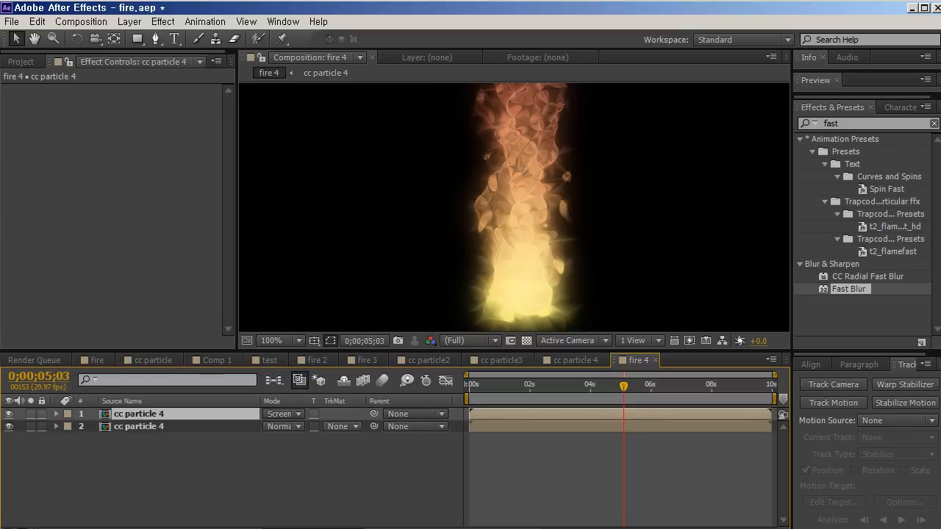
pyautogui.scroll(-2, 524, 170)
pyautogui.scroll(2, 524, 170)
# Set the blending mode of the top cc particle 4 layer to Add and inspect the whole flame
pyautogui.click(283, 414)
pyautogui.click(323, 341)
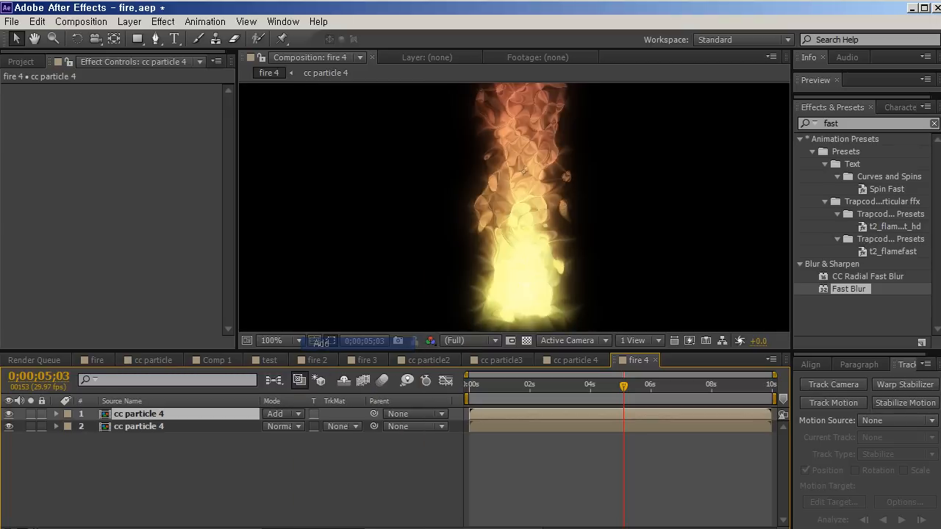
pyautogui.scroll(-2, 523, 170)
pyautogui.moveTo(524, 169); pyautogui.dragTo(499, 208)
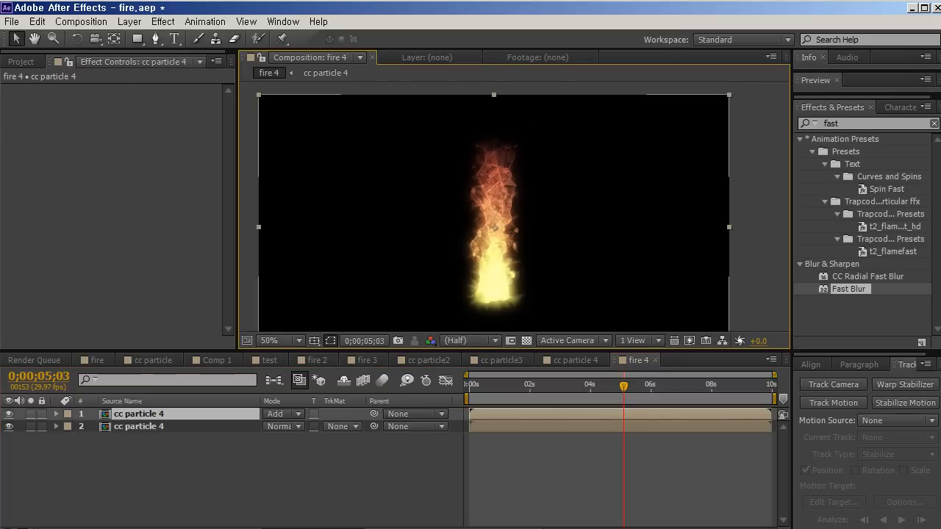
# Duplicate the top cc particle 4 layer and inspect the brightened flame up close
pyautogui.click(139, 426)
pyautogui.click(139, 414)
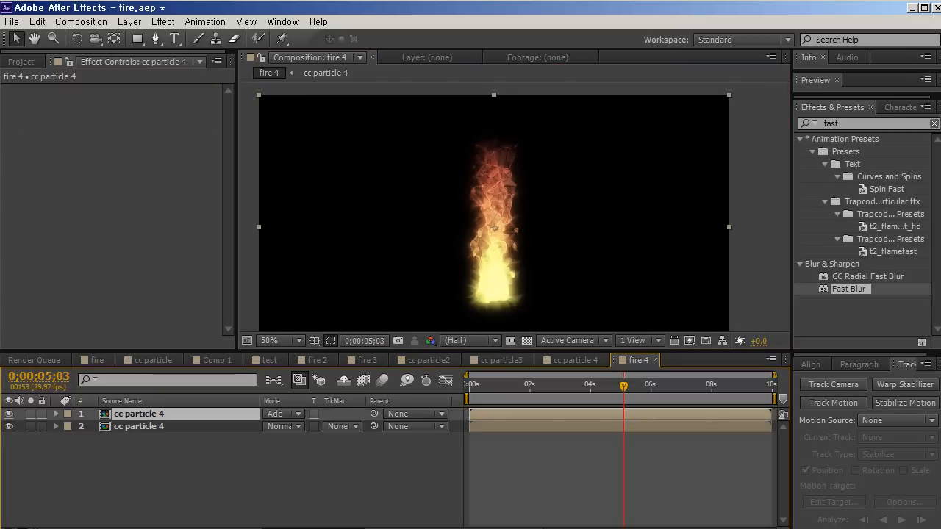
pyautogui.hotkey('ctrl', 'd')
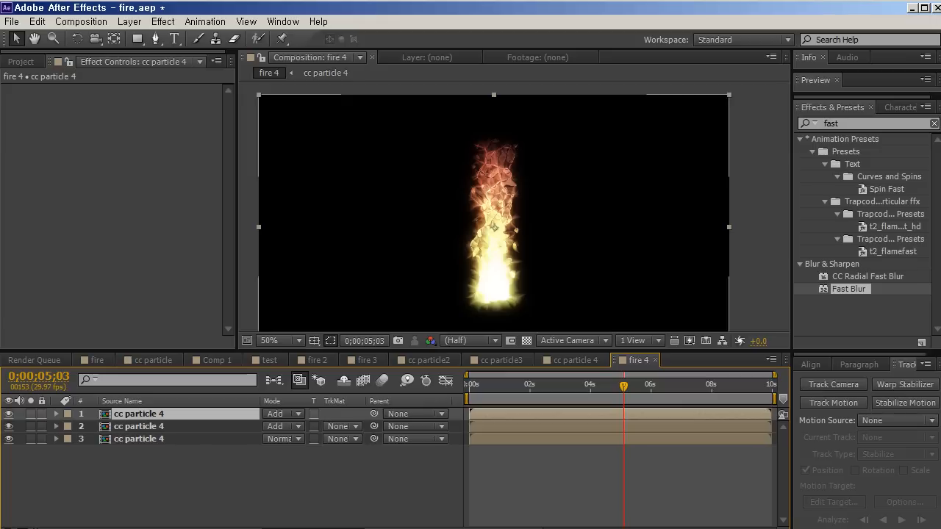
pyautogui.scroll(1, 514, 207)
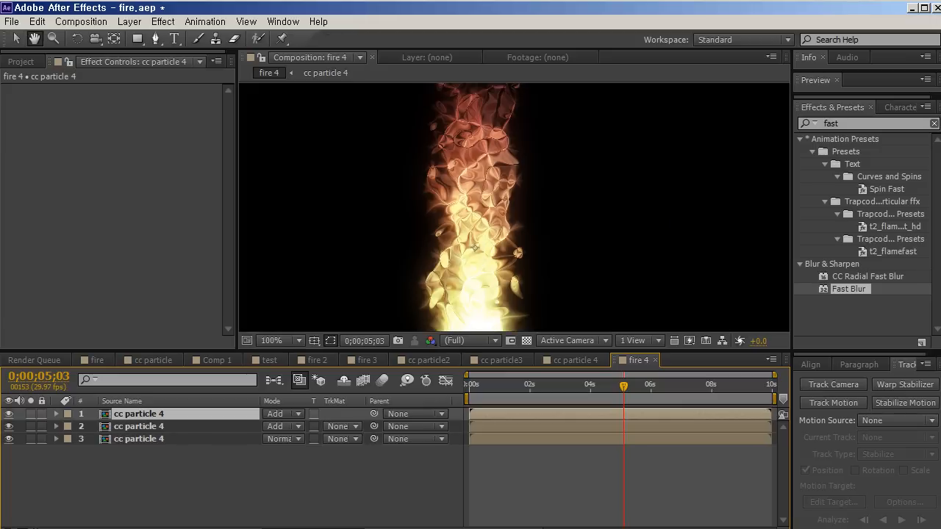
pyautogui.moveTo(493, 254); pyautogui.dragTo(556, 148)
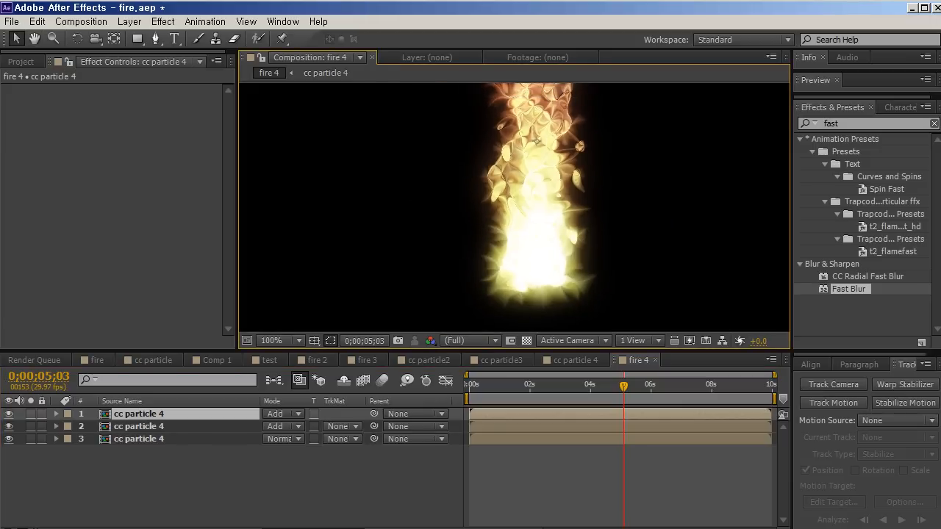
# Hide the blurred bottom layer and set the blending mode of both upper cc particle 4 layers to Normal
pyautogui.click(830, 123)
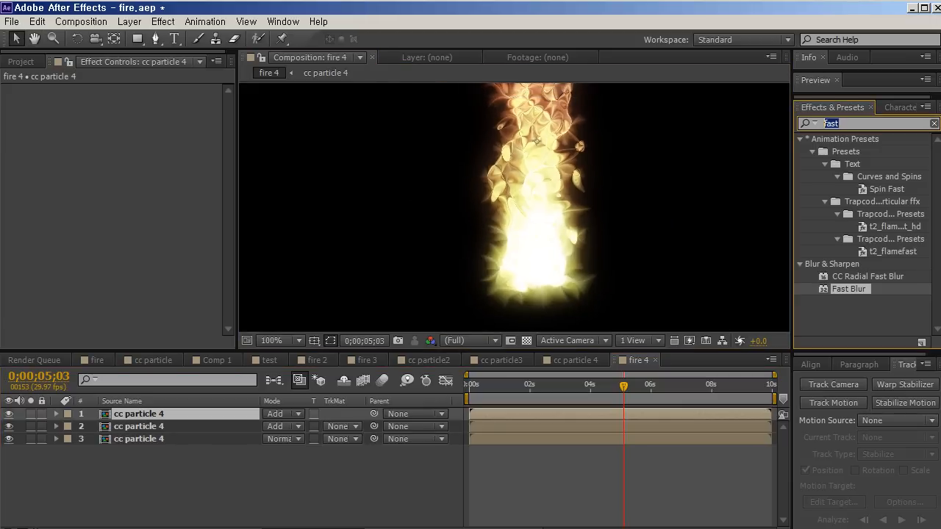
pyautogui.click(9, 439)
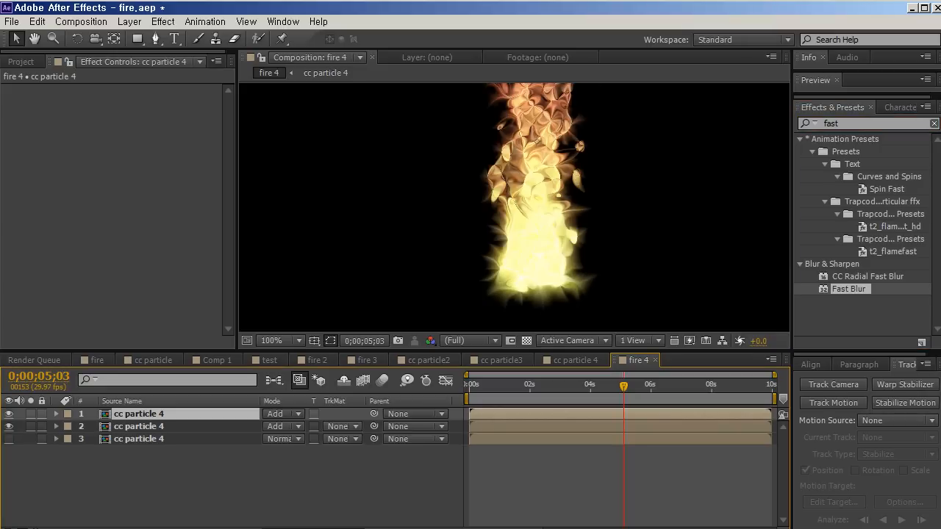
pyautogui.click(283, 414)
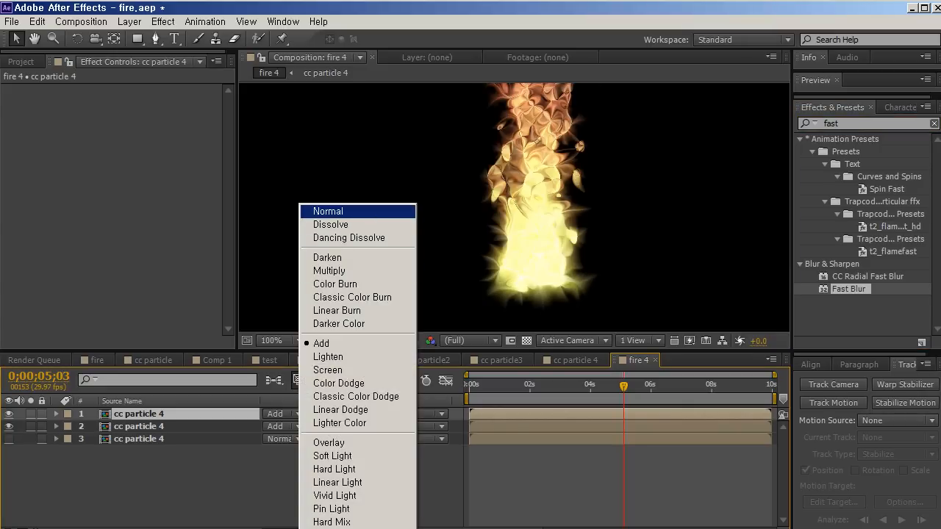
pyautogui.click(357, 212)
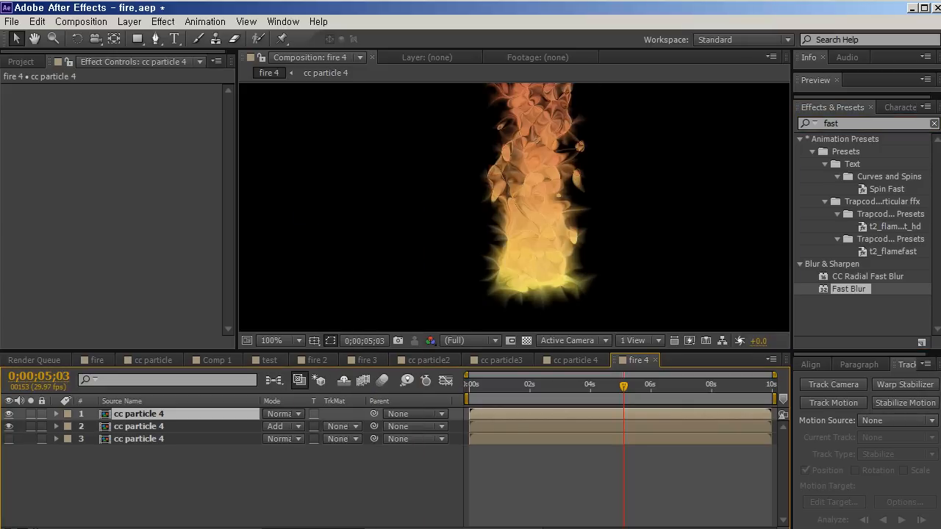
pyautogui.click(283, 426)
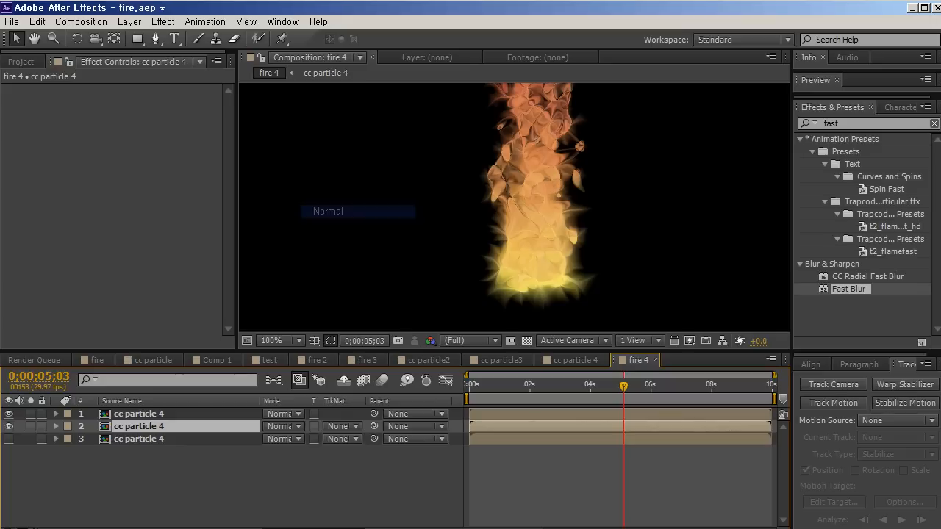
pyautogui.click(330, 212)
# Hide the middle layer, then find the Turbulent Displace effect and apply it to the top cc particle 4 layer
pyautogui.click(139, 414)
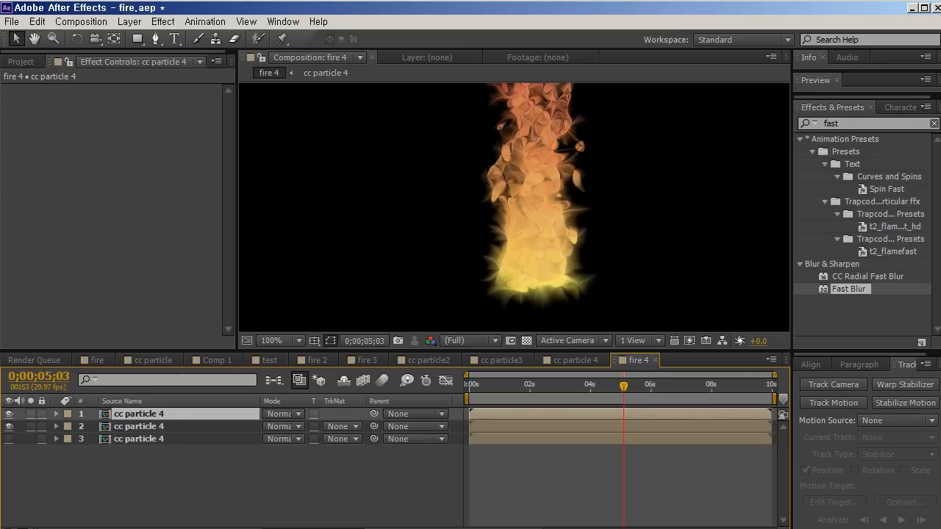
pyautogui.click(9, 426)
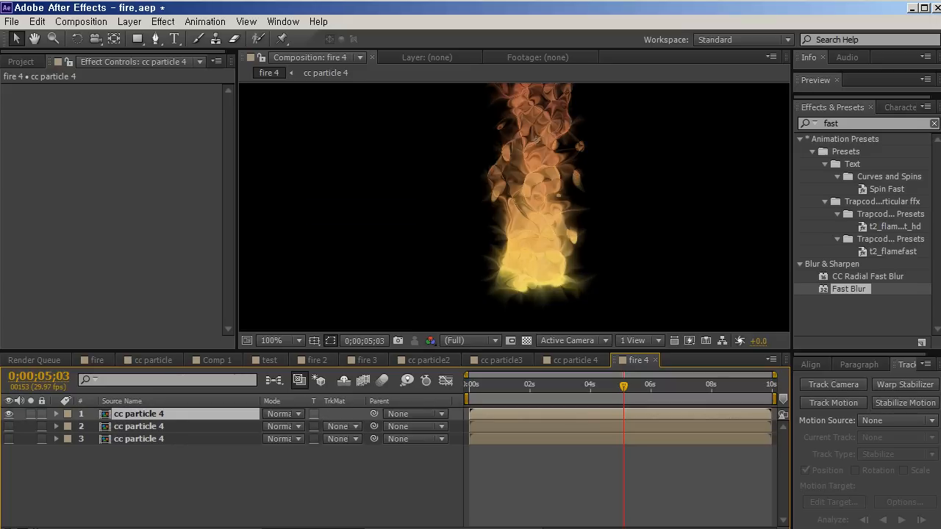
pyautogui.click(840, 123)
pyautogui.write('tub')
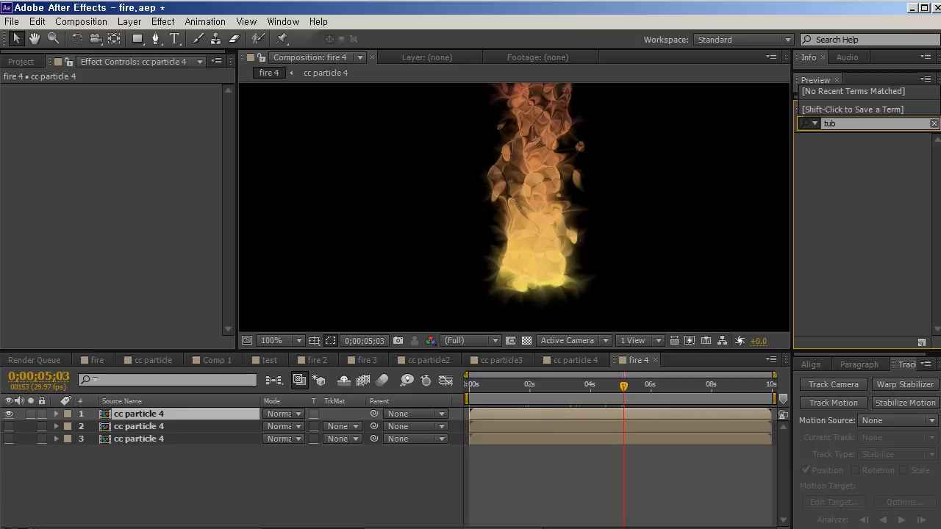
pyautogui.press('BackSpace')
pyautogui.write('r')
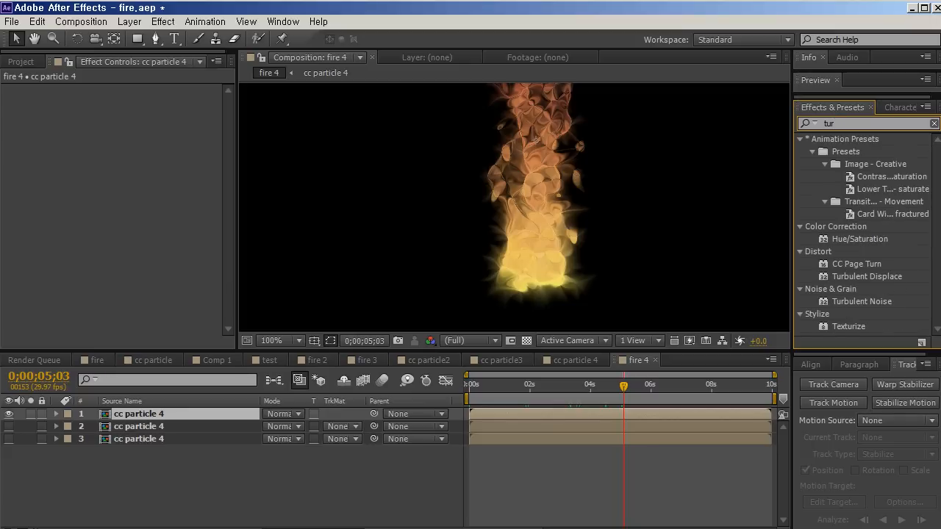
pyautogui.moveTo(867, 276); pyautogui.dragTo(554, 201)
# Undo a trial change of the Turbulent Displace Amount and show the middle layer again, comparing the flame without the effect
pyautogui.press('h')
pyautogui.moveTo(137, 115); pyautogui.dragTo(1, 115)
pyautogui.hotkey('ctrl', 'z')
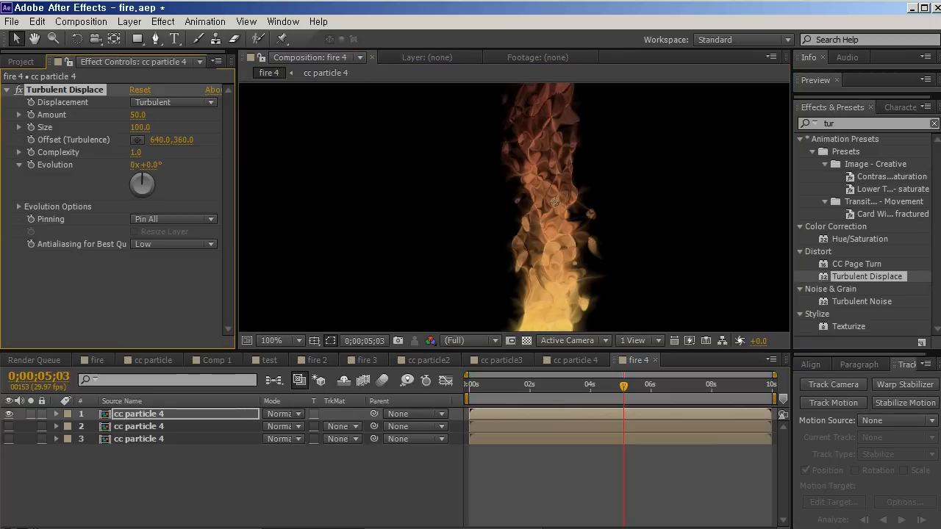
pyautogui.hotkey('ctrl', 'z')
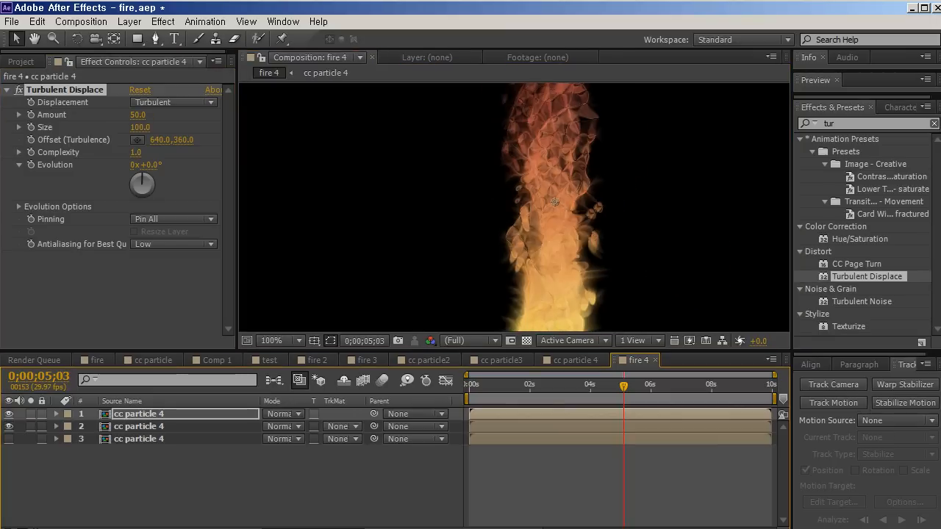
pyautogui.click(19, 89)
pyautogui.click(19, 90)
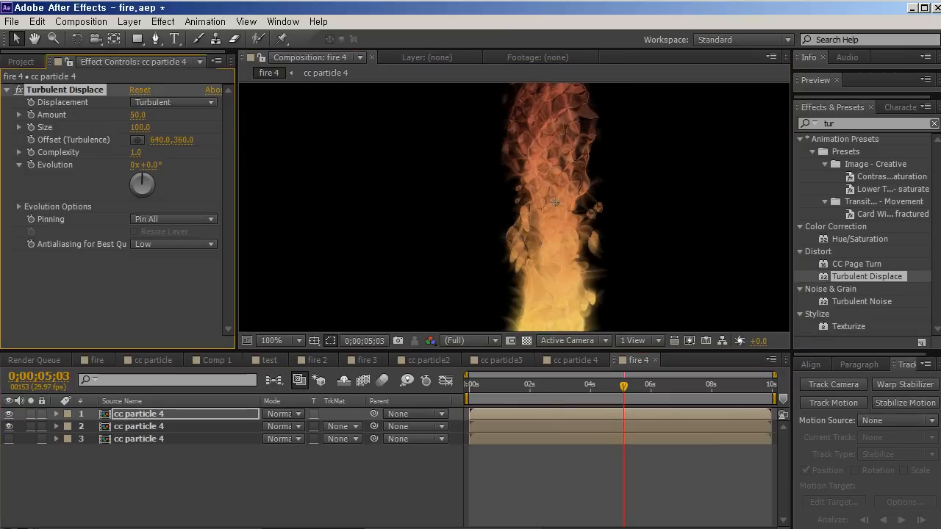
# Set the Turbulent Displace Size to 24 and Amount to 42, checking the flame at 0;00;04;09
pyautogui.moveTo(140, 127); pyautogui.dragTo(84, 127)
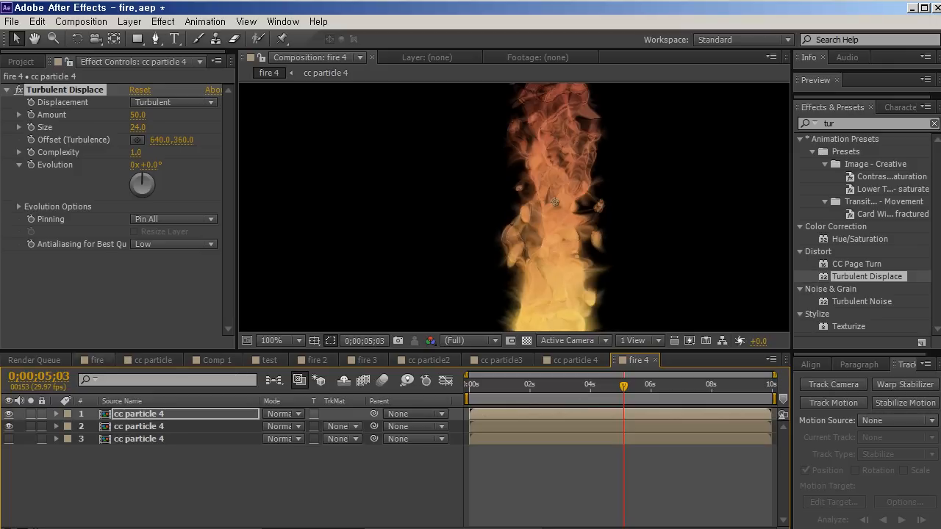
pyautogui.moveTo(546, 385); pyautogui.dragTo(599, 385)
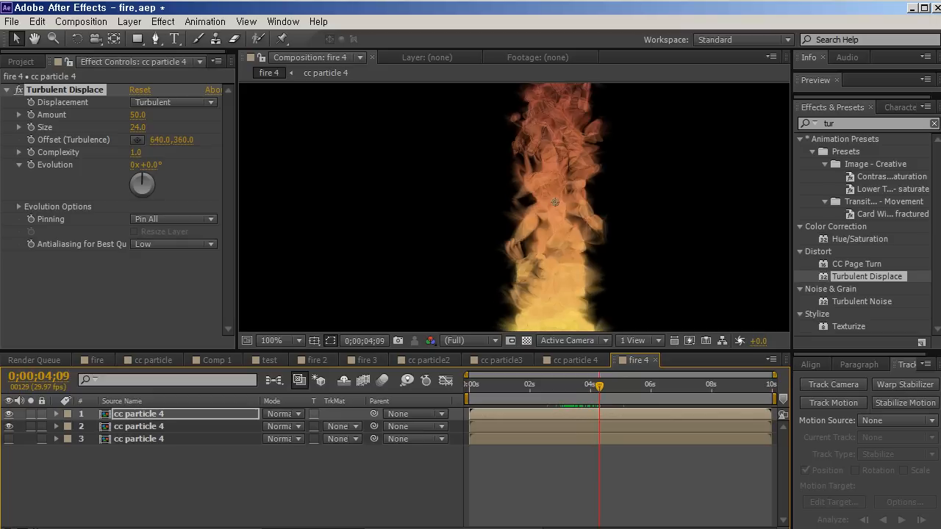
pyautogui.moveTo(137, 114)
pyautogui.mouseDown()
pyautogui.moveTo(112, 115)
pyautogui.moveTo(132, 115)
pyautogui.mouseUp()
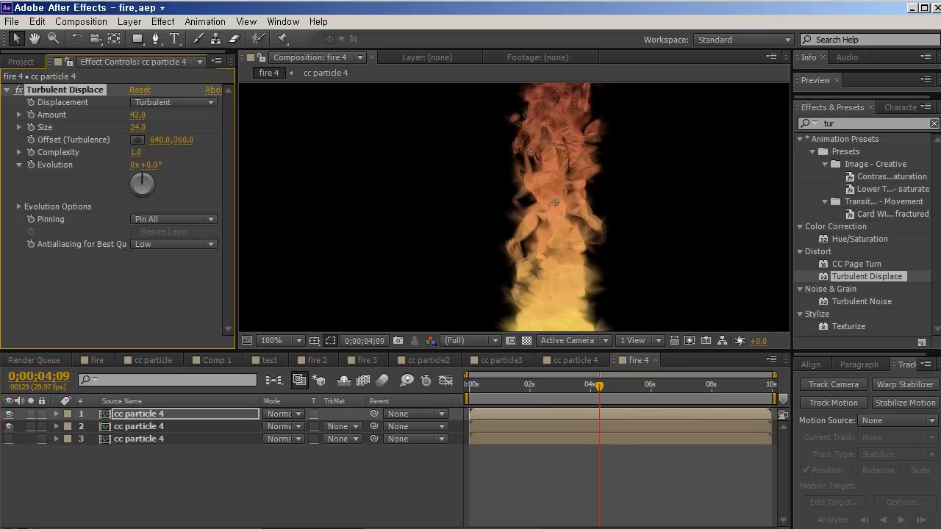
# Move the Turbulent Displace Offset (Turbulence) point down the flame to 640, 517 and deselect the layer
pyautogui.press('space')
pyautogui.moveTo(551, 242); pyautogui.dragTo(534, 254)
pyautogui.moveTo(537, 212); pyautogui.dragTo(530, 362)
pyautogui.press('space')
pyautogui.click(507, 481)
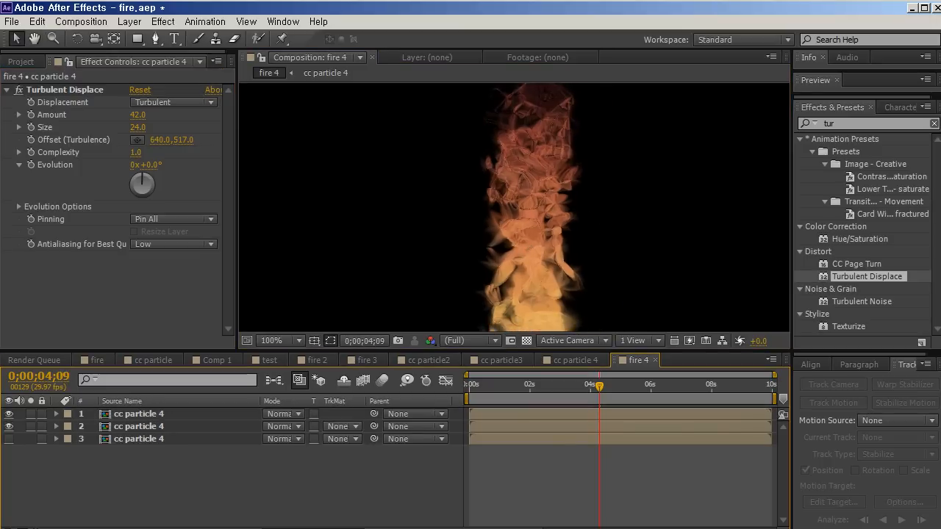
# Show the bottom cc particle 4 layer, then try Lighten and settle on Add as the middle layer's blending mode
pyautogui.click(281, 413)
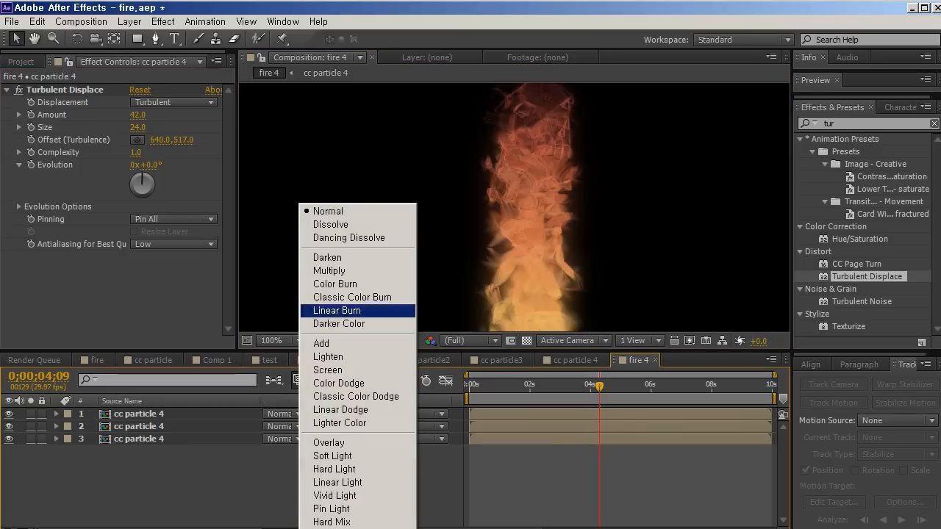
pyautogui.click(328, 356)
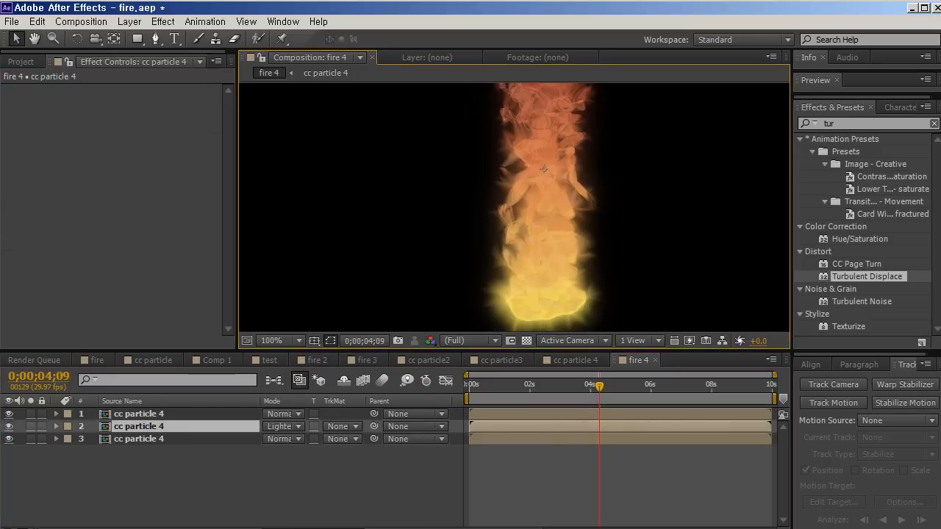
pyautogui.click(280, 426)
pyautogui.click(322, 343)
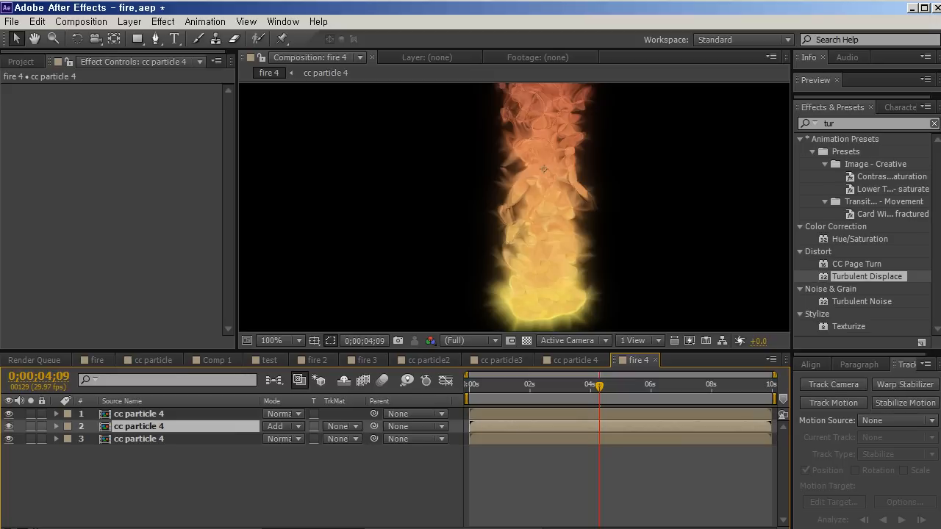
# Try Screen and settle on Lighten as the top cc particle 4 layer's blending mode, then inspect the blended flame
pyautogui.click(281, 413)
pyautogui.click(327, 370)
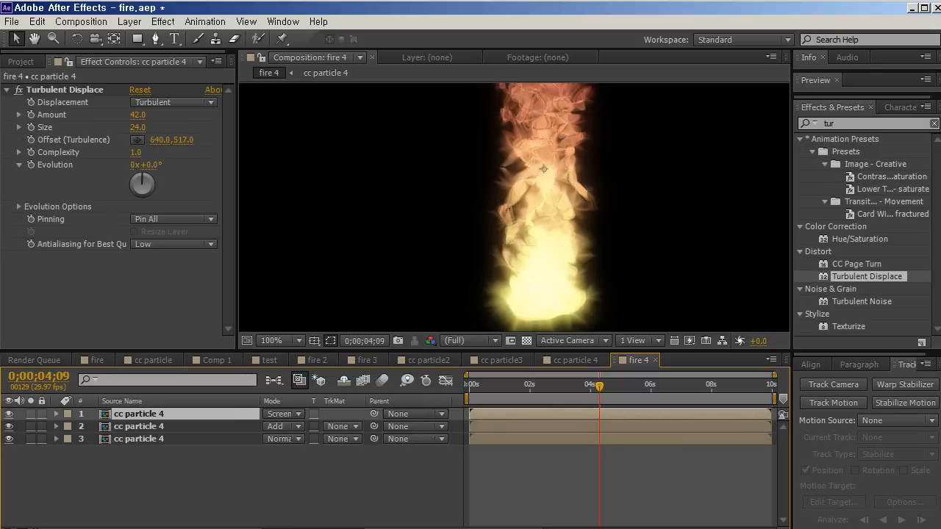
pyautogui.click(281, 414)
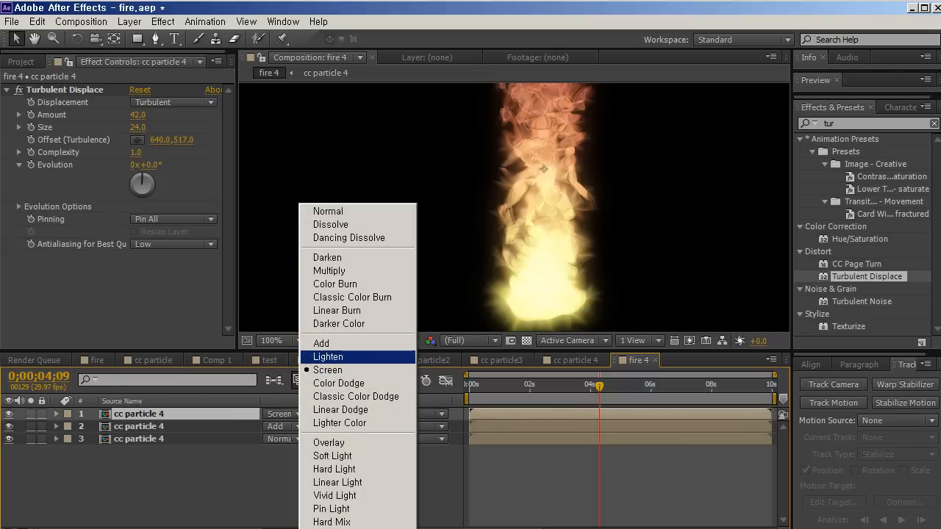
pyautogui.click(328, 357)
pyautogui.click(294, 482)
pyautogui.scroll(-1, 514, 208)
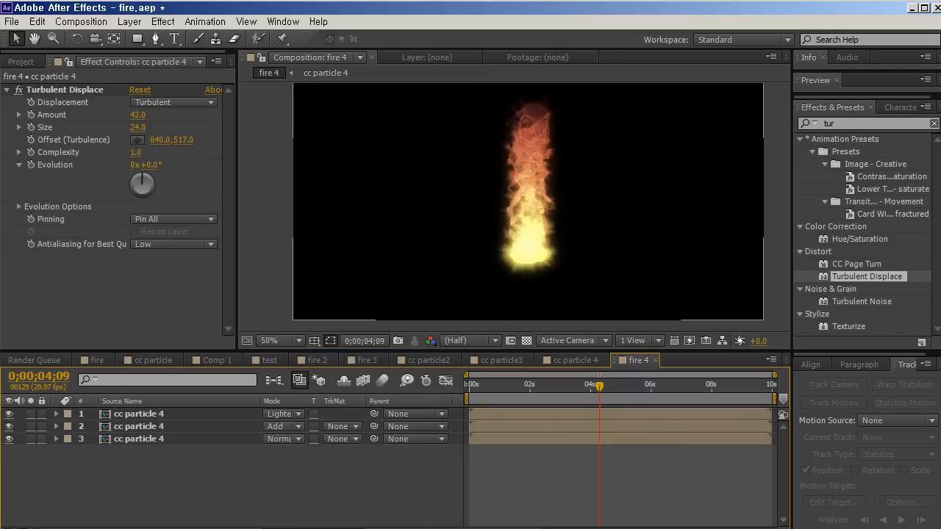
pyautogui.press('space')
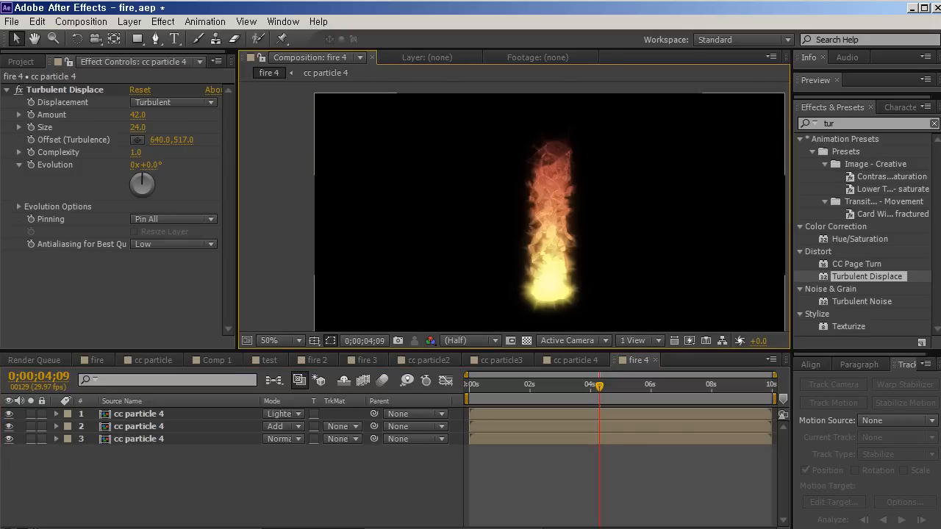
pyautogui.scroll(2, 514, 207)
pyautogui.press('space')
pyautogui.moveTo(654, 184); pyautogui.dragTo(492, 184)
pyautogui.scroll(-4, 514, 208)
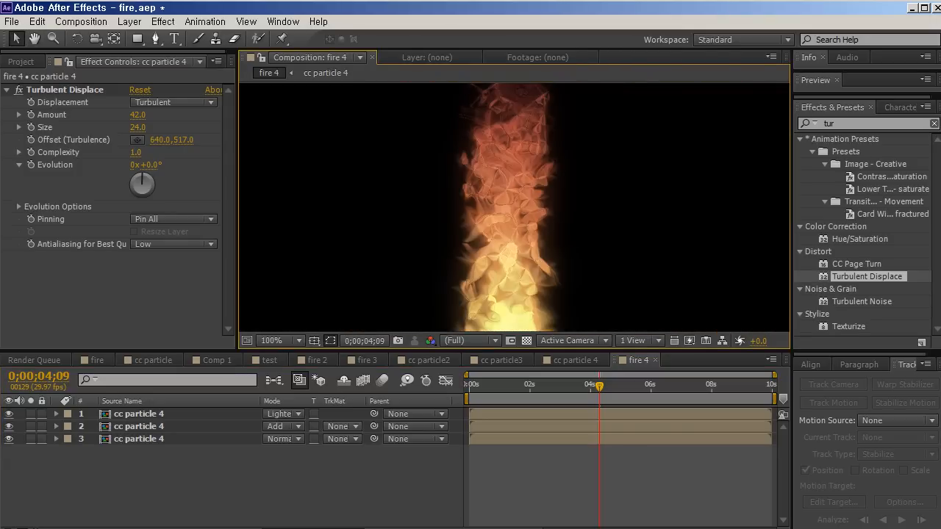
# In the cc particle 4 composition, set Black Solid 1's CC Particle World Radius X to 0.075 and Death Size to 0.080
pyautogui.click(575, 359)
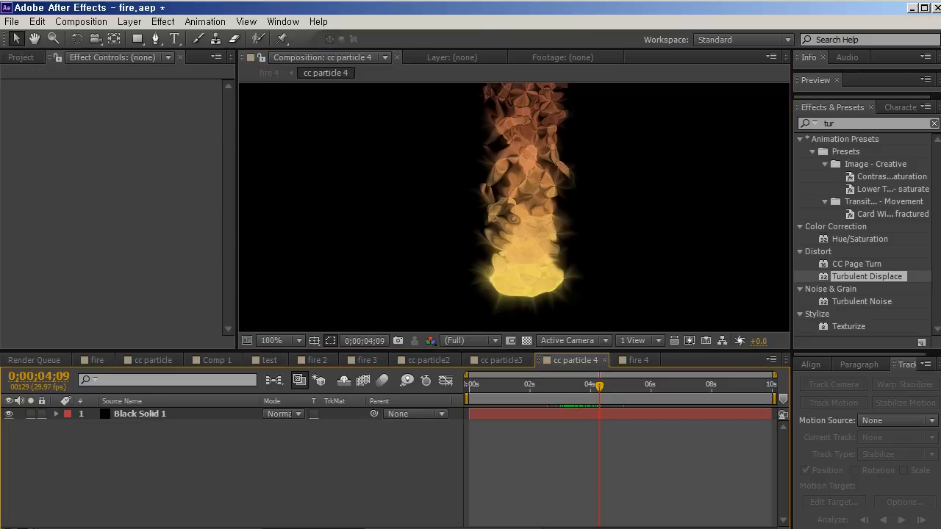
pyautogui.click(140, 414)
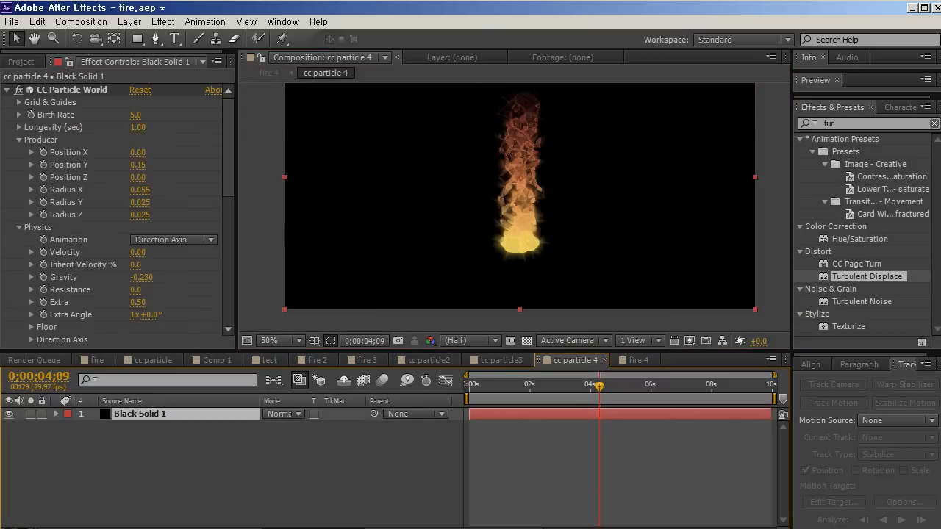
pyautogui.moveTo(139, 190)
pyautogui.mouseDown()
pyautogui.moveTo(151, 190)
pyautogui.moveTo(143, 189)
pyautogui.mouseUp()
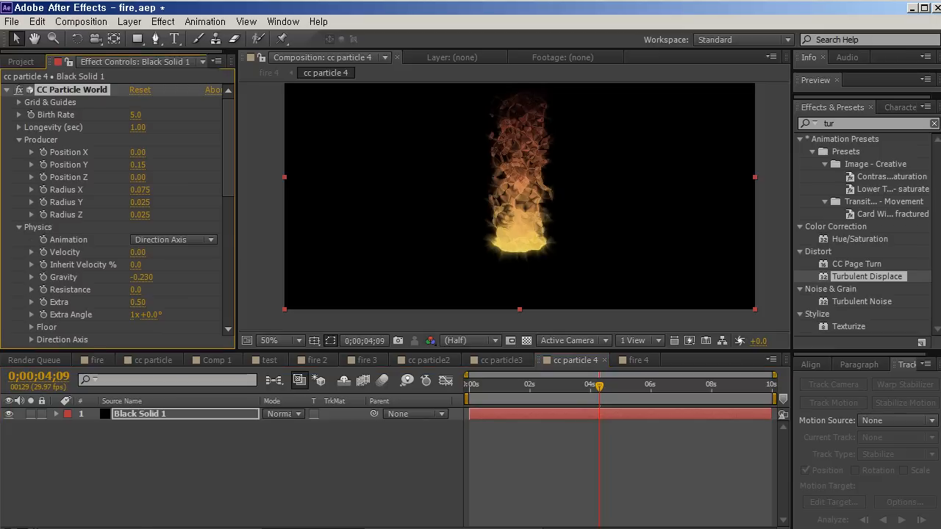
pyautogui.scroll(-4, 117, 213)
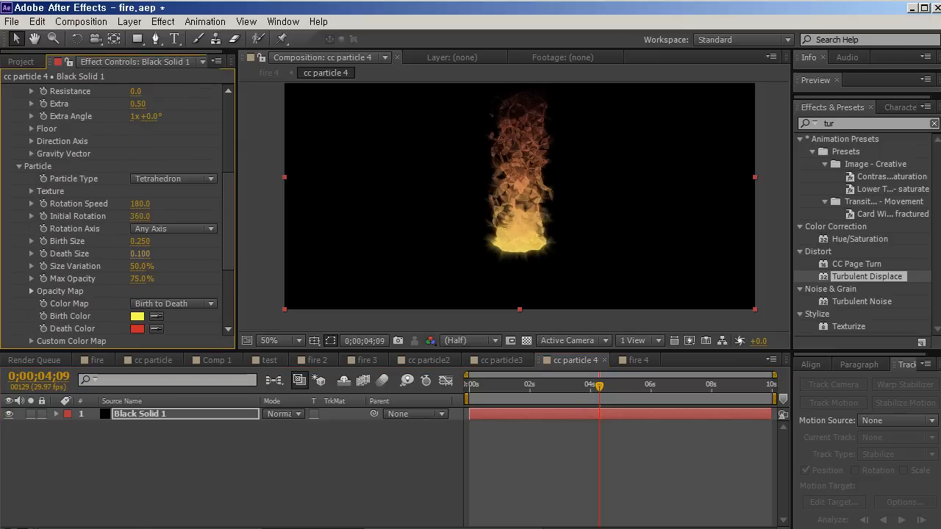
pyautogui.moveTo(140, 254); pyautogui.dragTo(139, 254)
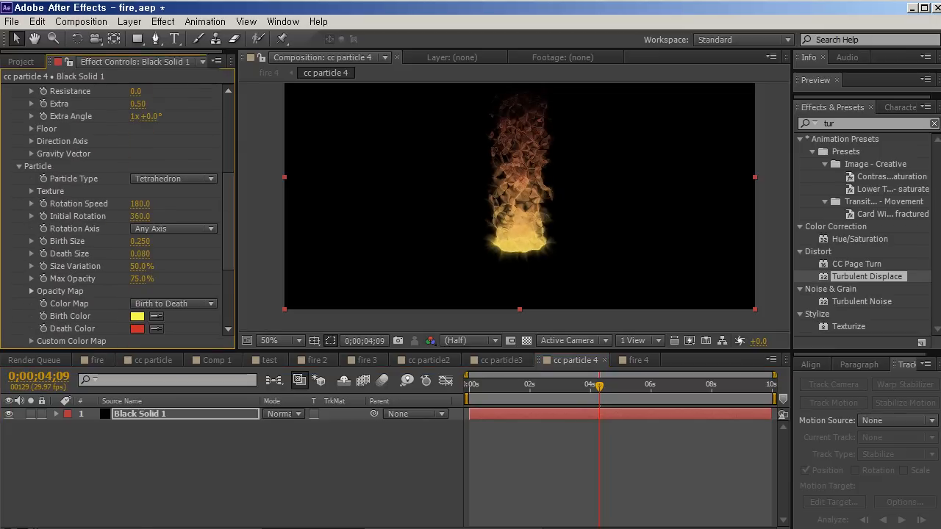
# Return to the fire 4 composition and examine the flame up close at 0;00;02;22
pyautogui.click(638, 359)
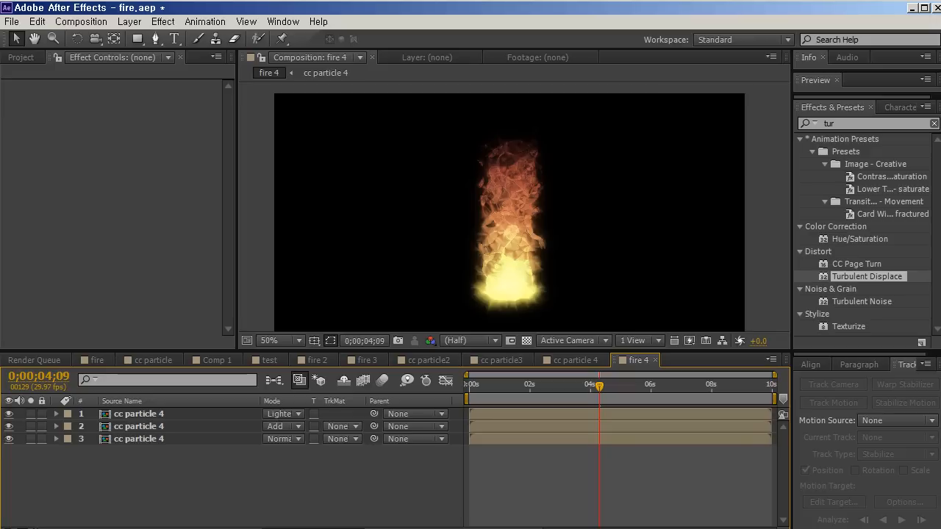
pyautogui.moveTo(518, 386); pyautogui.dragTo(552, 386)
pyautogui.scroll(1, 513, 210)
pyautogui.press('space')
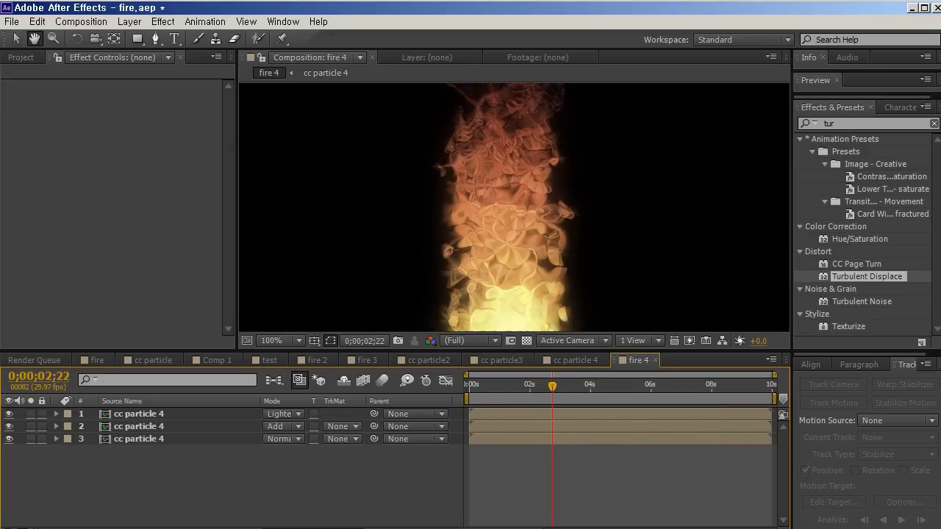
pyautogui.moveTo(513, 220); pyautogui.dragTo(513, 190)
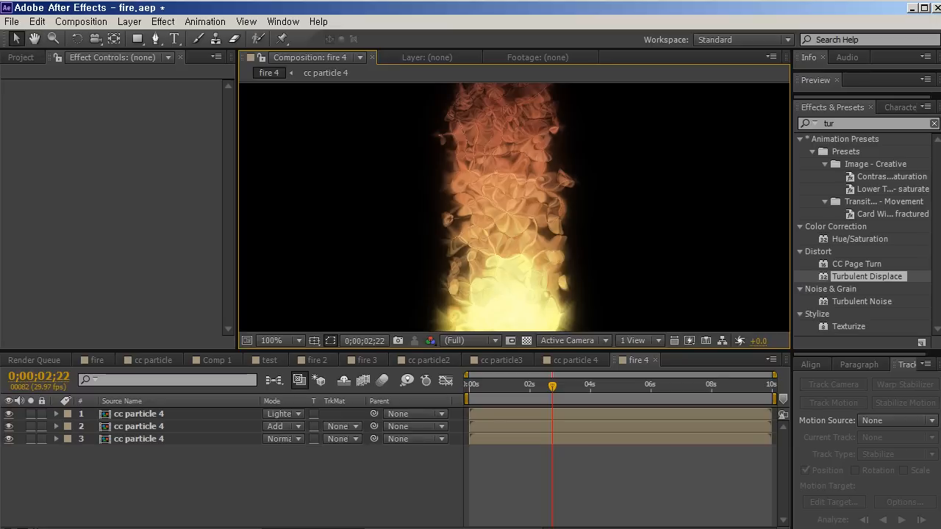
# Add Black Solid 1 as the top layer of fire 4, make it an adjustment layer and show its effect controls
pyautogui.click(21, 58)
pyautogui.scroll(-1, 16, 325)
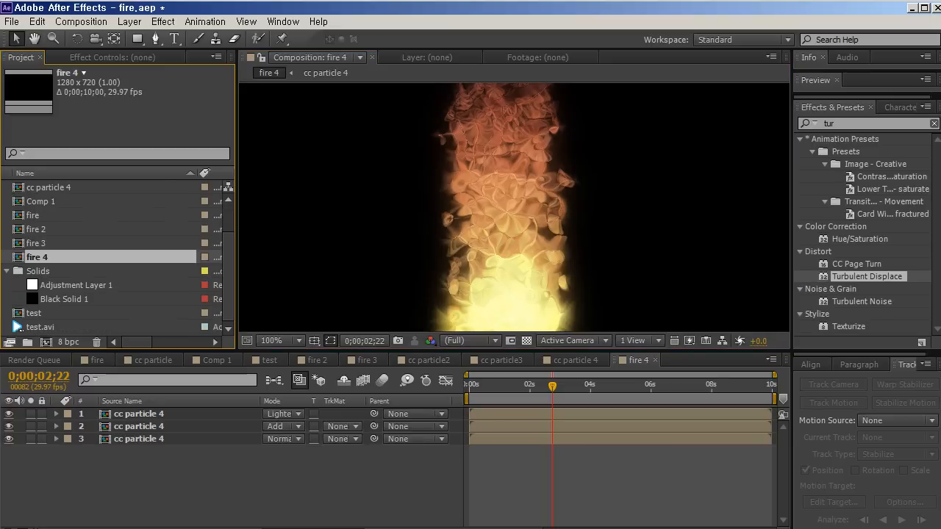
pyautogui.moveTo(64, 298); pyautogui.dragTo(147, 408)
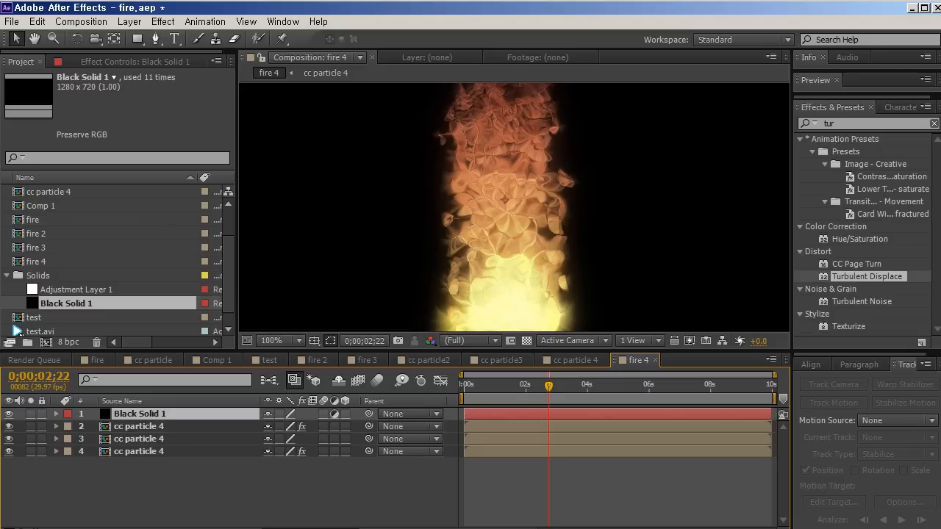
pyautogui.press('F3')
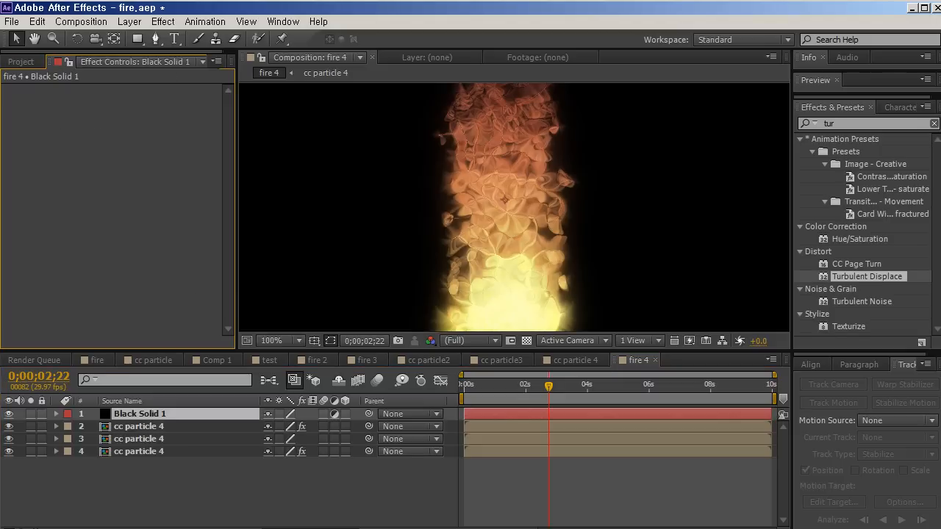
# Find the CC Vector Blur effect and apply it to the Black Solid 1 adjustment layer with an Amount of 15
pyautogui.click(845, 123)
pyautogui.write('vecto')
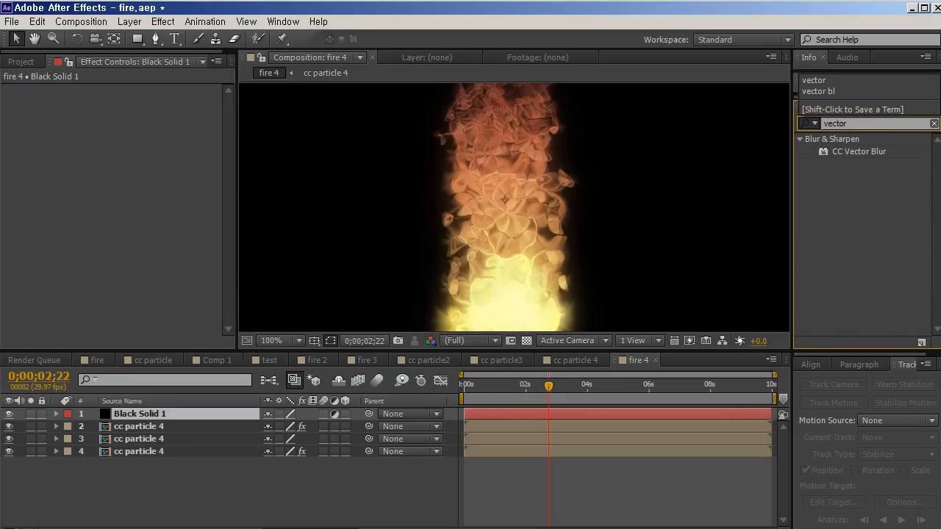
pyautogui.moveTo(859, 151); pyautogui.dragTo(114, 180)
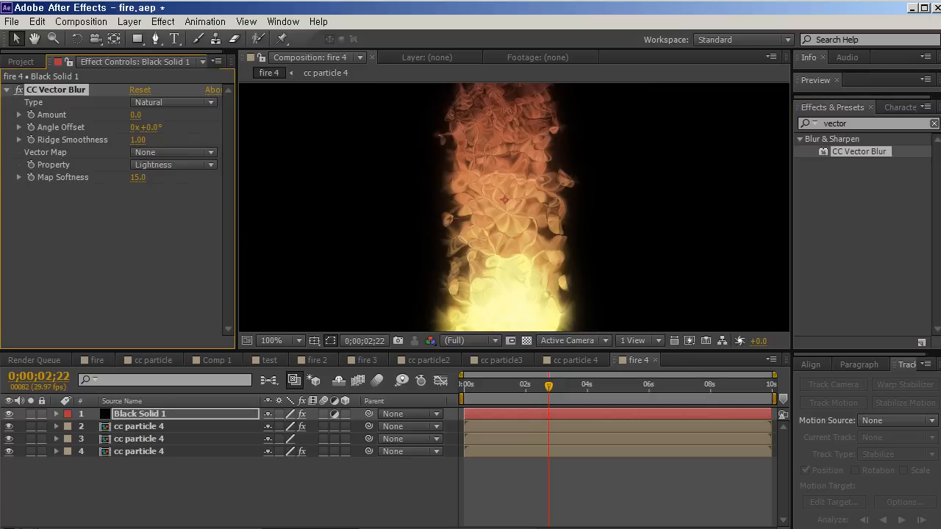
pyautogui.moveTo(136, 115); pyautogui.dragTo(147, 115)
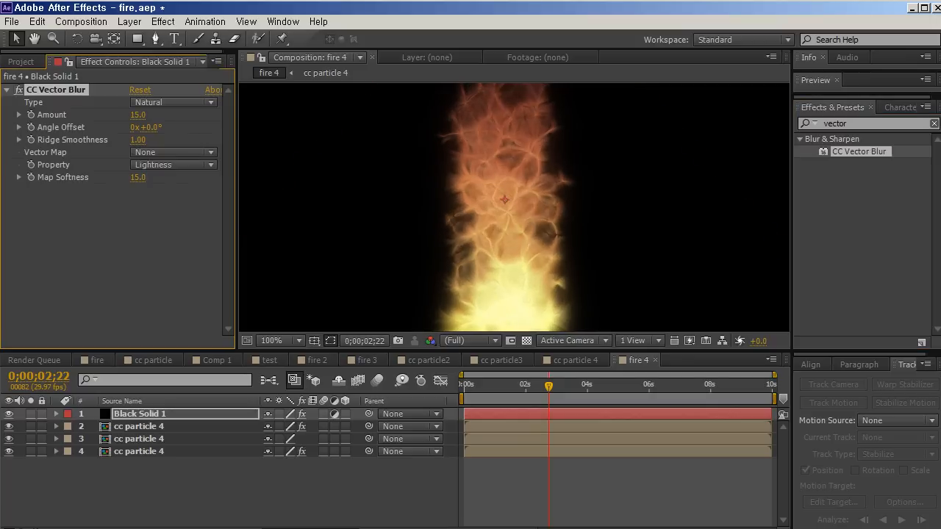
# Set the CC Vector Blur Type to Perpendicular and its Amount to 27
pyautogui.click(173, 103)
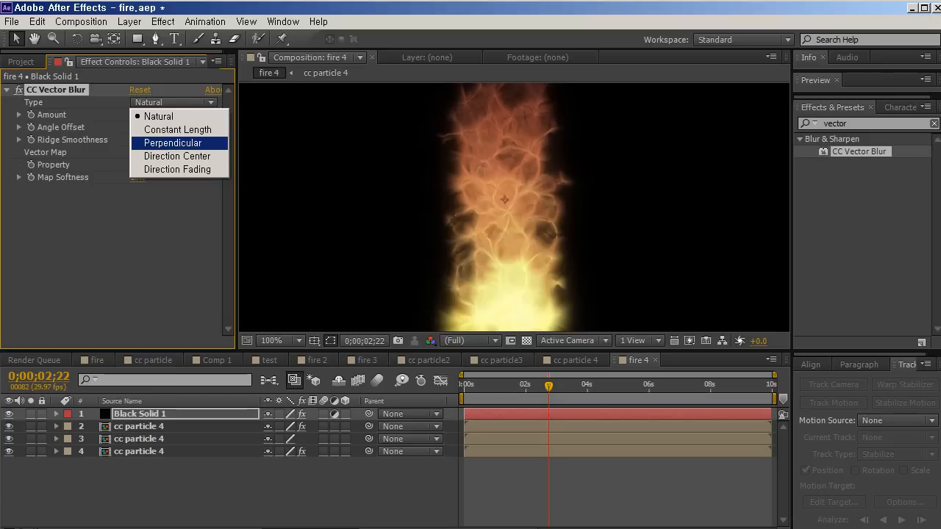
pyautogui.click(173, 143)
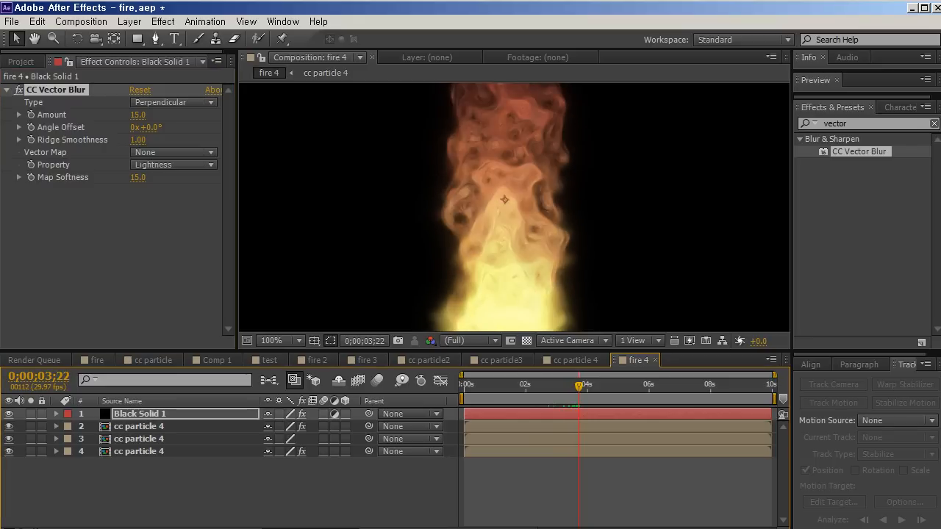
pyautogui.moveTo(138, 115)
pyautogui.mouseDown()
pyautogui.moveTo(151, 114)
pyautogui.moveTo(133, 114)
pyautogui.mouseUp()
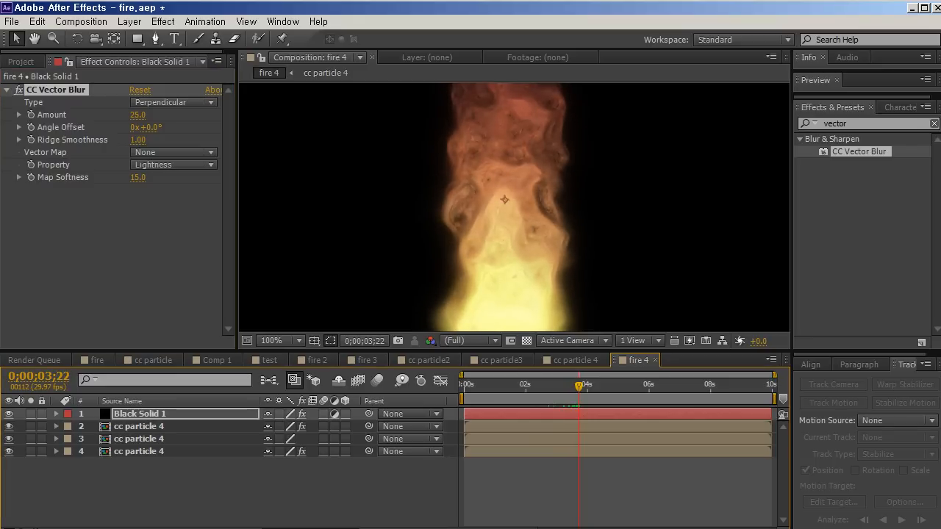
# Preview the blurred flame from the start of the timeline and from 0;00;06;02, examining its shape up close and as a whole
pyautogui.moveTo(578, 386); pyautogui.dragTo(463, 386)
pyautogui.scroll(-1, 514, 207)
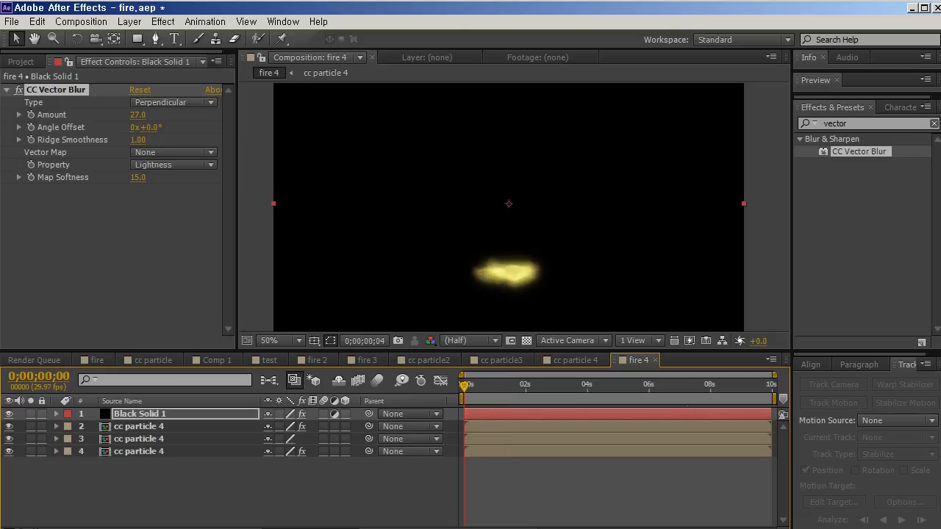
pyautogui.press('space')
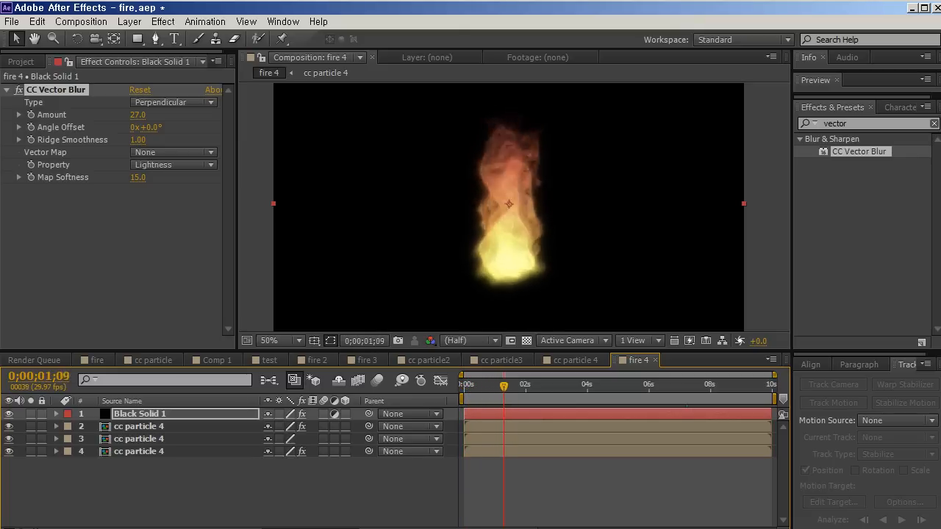
pyautogui.press('/')
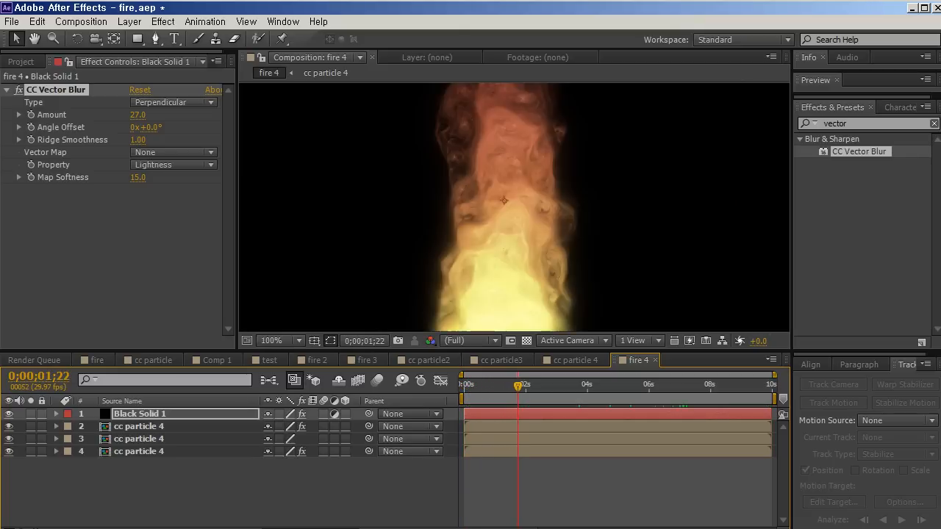
pyautogui.press('space')
pyautogui.moveTo(515, 214); pyautogui.dragTo(474, 248)
pyautogui.moveTo(547, 385); pyautogui.dragTo(651, 385)
pyautogui.scroll(-1, 514, 208)
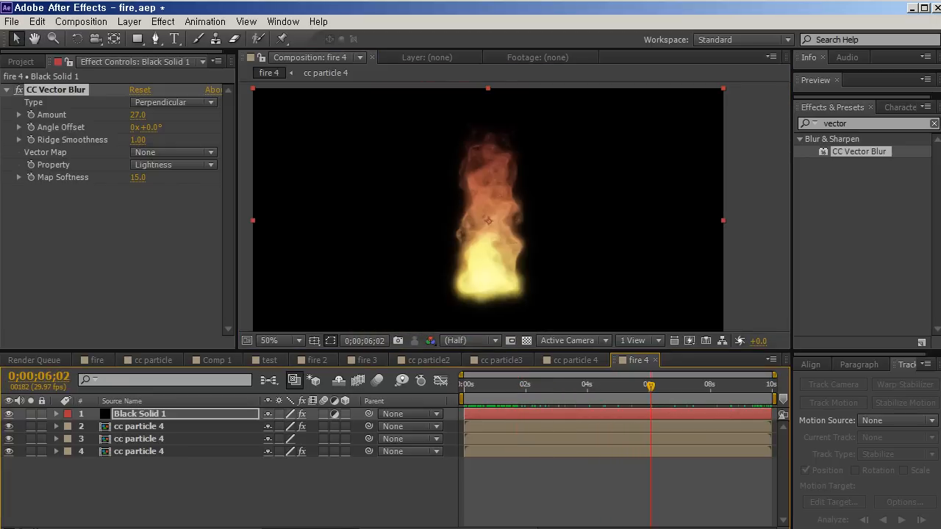
pyautogui.press('space')
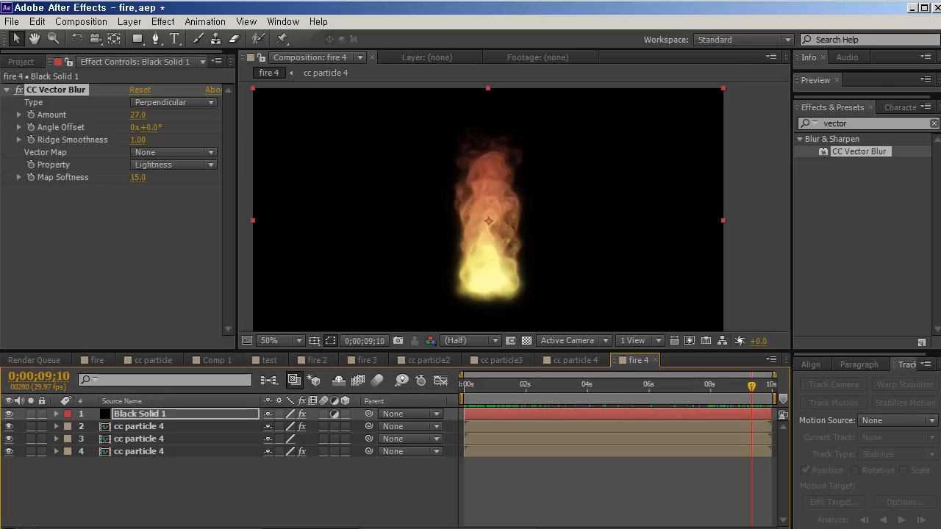
# Select the Black Solid 1 adjustment layer and apply the Bezier Warp distortion effect to it
pyautogui.click(838, 124)
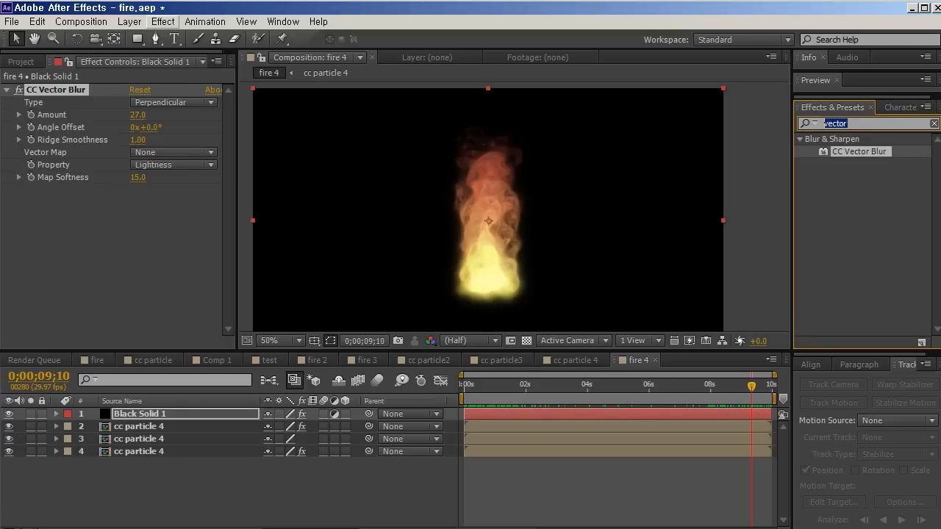
pyautogui.click(164, 22)
pyautogui.click(183, 481)
pyautogui.click(180, 414)
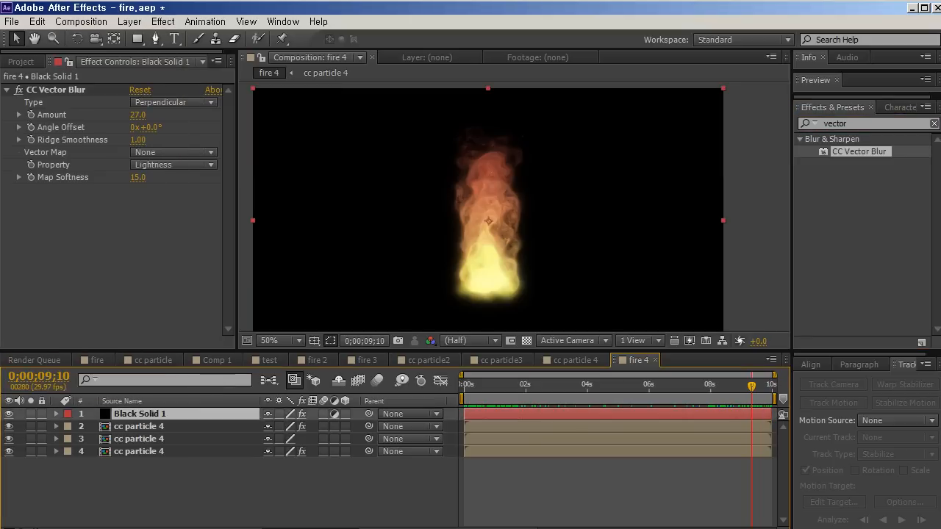
pyautogui.click(138, 22)
pyautogui.moveTo(161, 22)
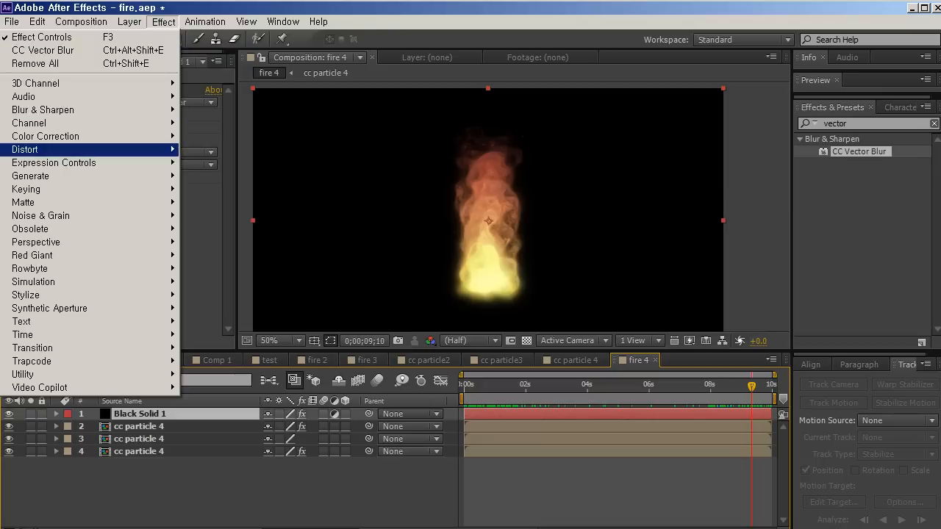
pyautogui.moveTo(111, 149)
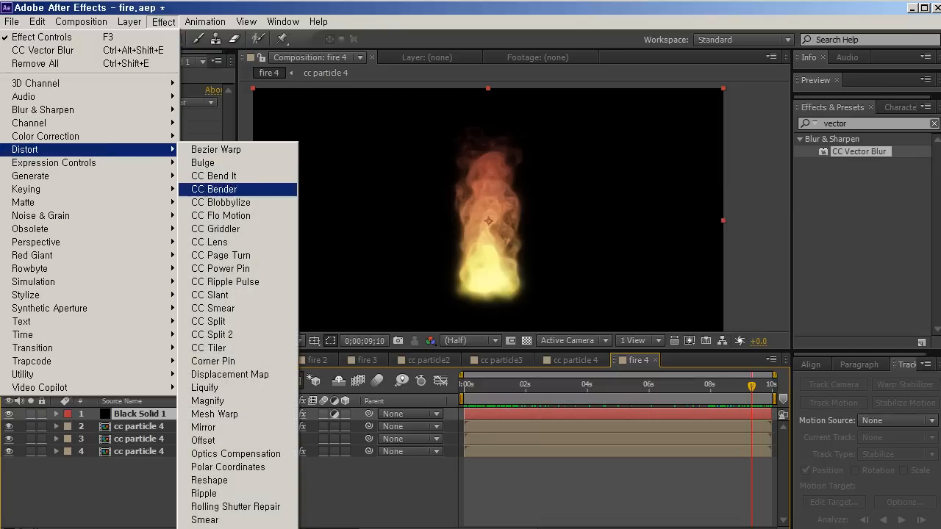
pyautogui.click(215, 150)
pyautogui.press('space')
pyautogui.moveTo(488, 235); pyautogui.dragTo(530, 206)
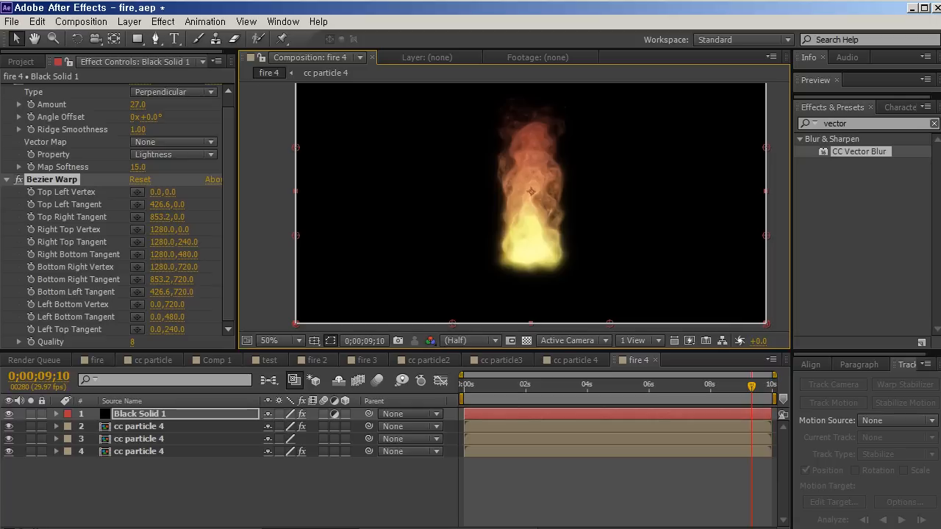
# Narrow the Bezier Warp base with bottom vertices at about 308,720 and 1044,726, and lower side tangents at about 248,466 and 1190,464
pyautogui.moveTo(297, 235); pyautogui.dragTo(386, 230)
pyautogui.moveTo(766, 323); pyautogui.dragTo(680, 325)
pyautogui.moveTo(296, 323); pyautogui.dragTo(408, 323)
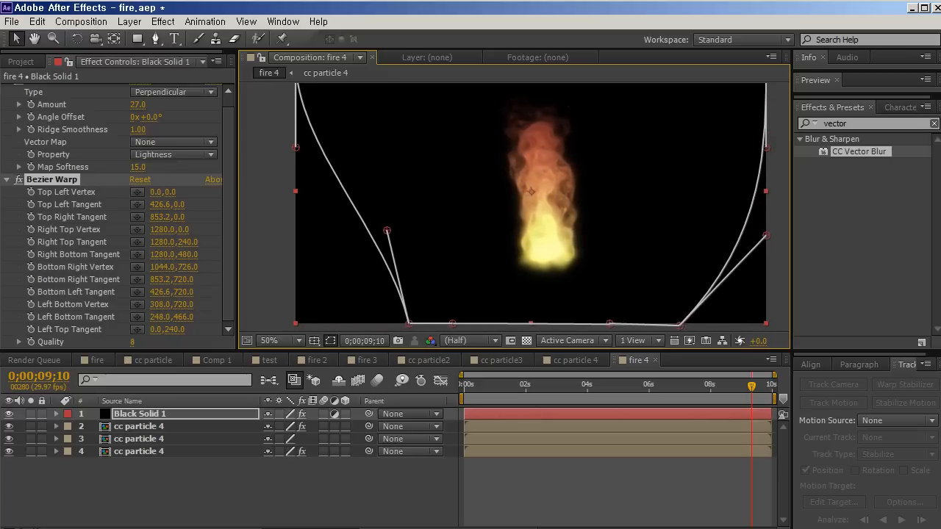
pyautogui.moveTo(766, 235); pyautogui.dragTo(733, 230)
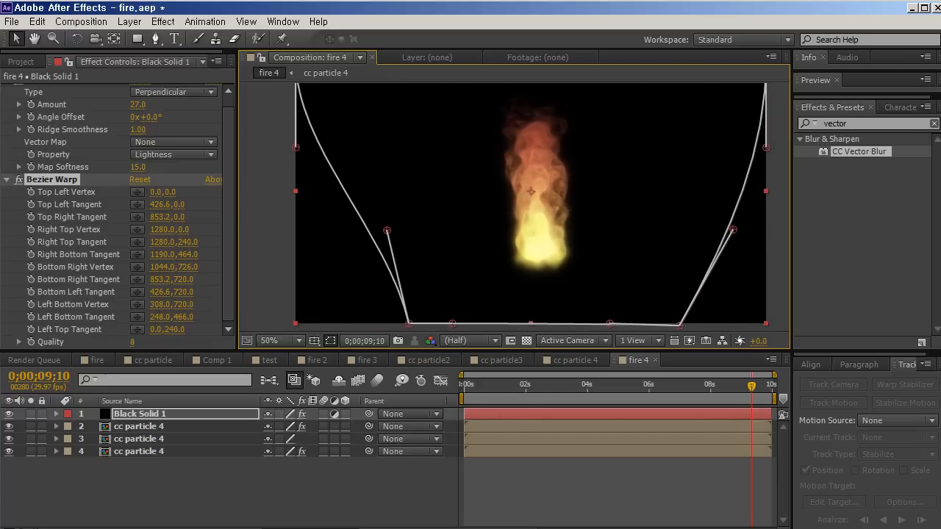
# Taper the flame's top with Bezier Warp vertices at 268,0 and 832,0, and upper side tangents at about 690,214 and 706,486
pyautogui.moveTo(766, 148); pyautogui.dragTo(658, 161)
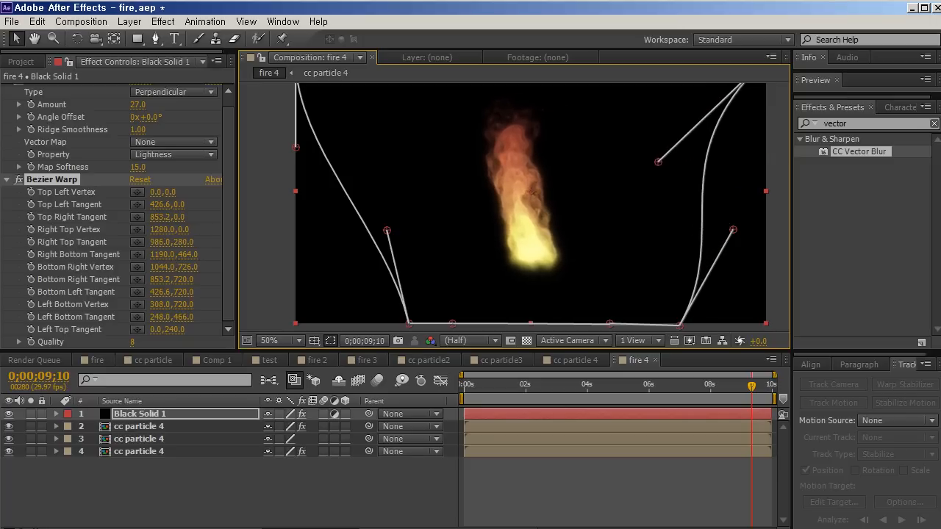
pyautogui.moveTo(295, 148); pyautogui.dragTo(497, 157)
pyautogui.moveTo(658, 162); pyautogui.dragTo(525, 248)
pyautogui.press('space')
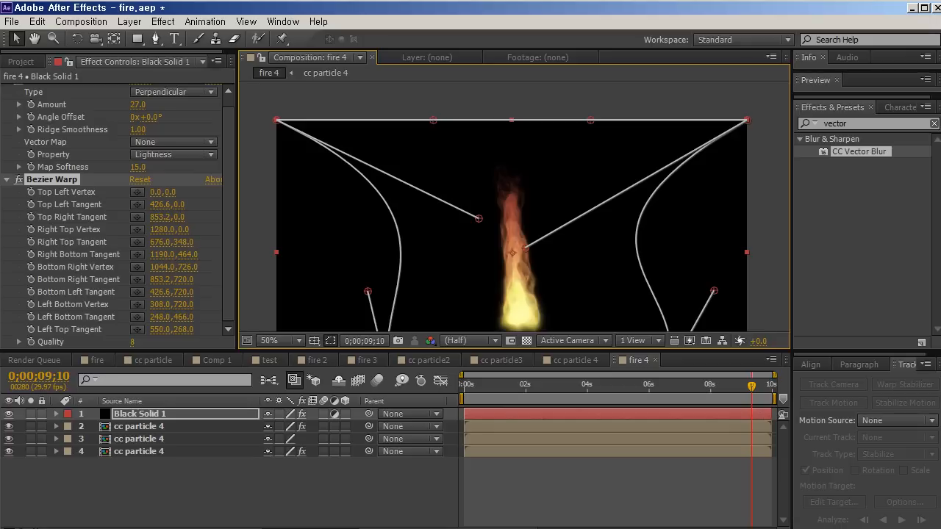
pyautogui.moveTo(747, 119); pyautogui.dragTo(608, 120)
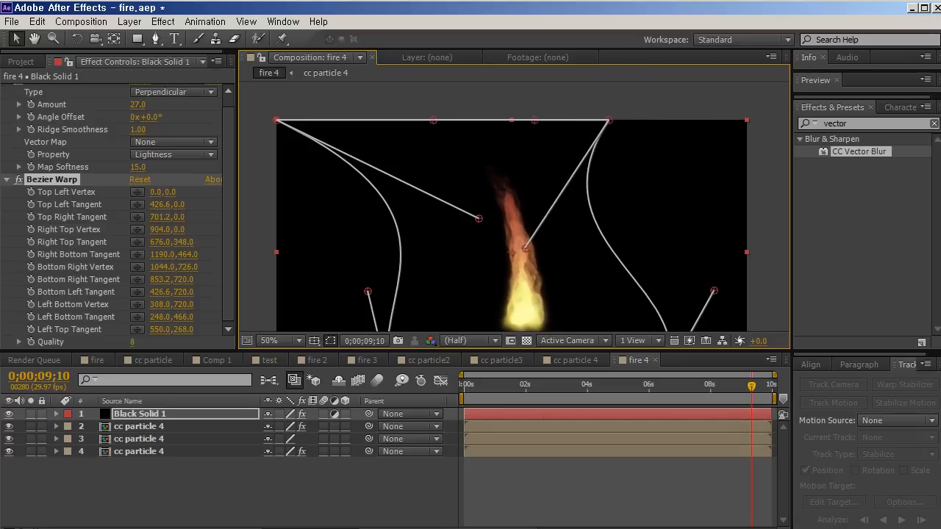
pyautogui.moveTo(535, 120); pyautogui.dragTo(528, 120)
pyautogui.moveTo(609, 120); pyautogui.dragTo(582, 120)
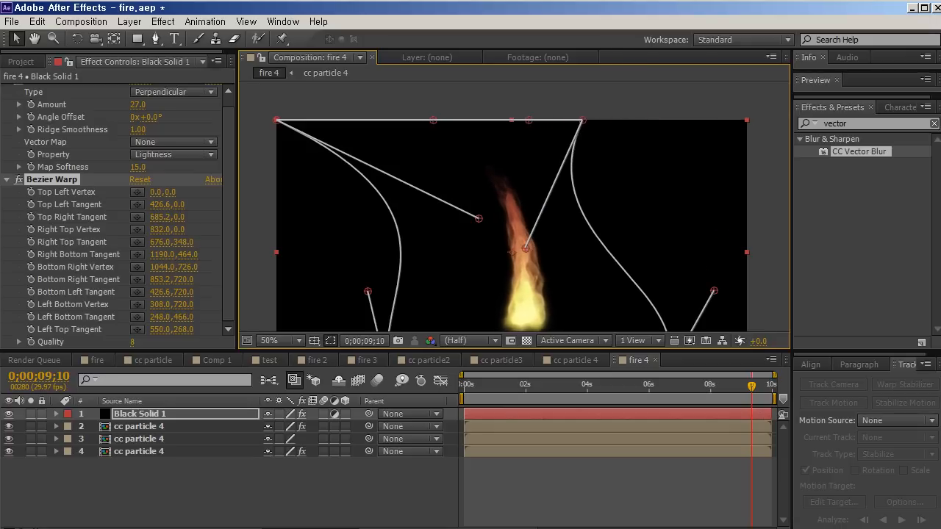
pyautogui.moveTo(277, 120); pyautogui.dragTo(375, 120)
pyautogui.moveTo(478, 218); pyautogui.dragTo(531, 199)
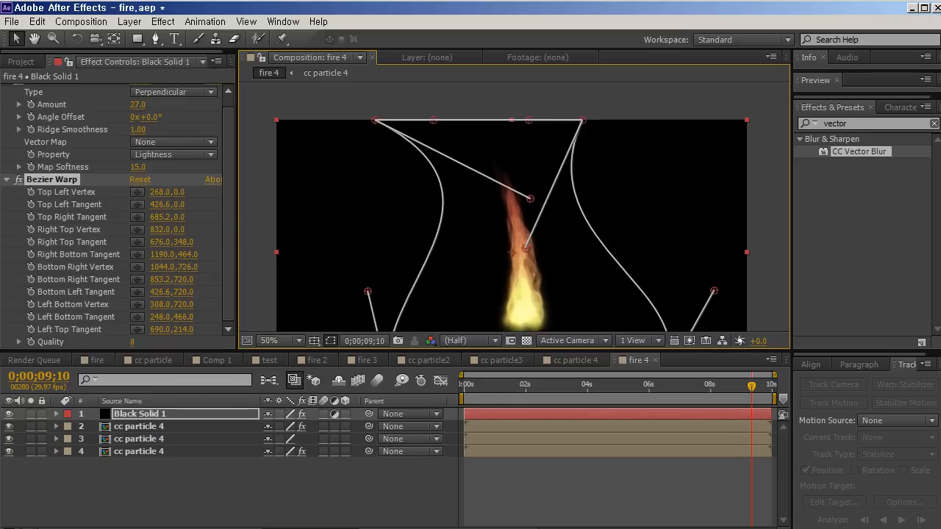
pyautogui.moveTo(525, 248); pyautogui.dragTo(515, 274)
# Preview the tapered flame in fire 4, then view the earlier flame in Comp 1
pyautogui.click(505, 489)
pyautogui.moveTo(489, 386); pyautogui.dragTo(552, 385)
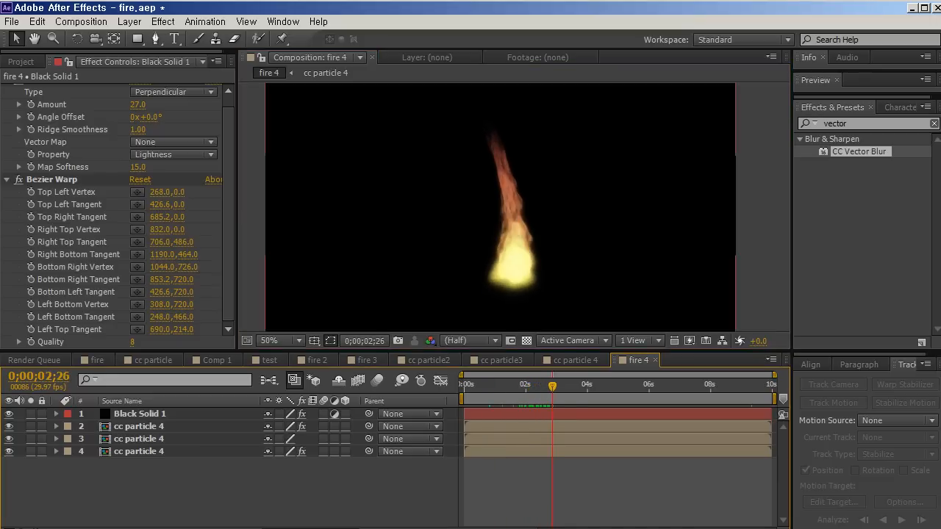
pyautogui.press('space')
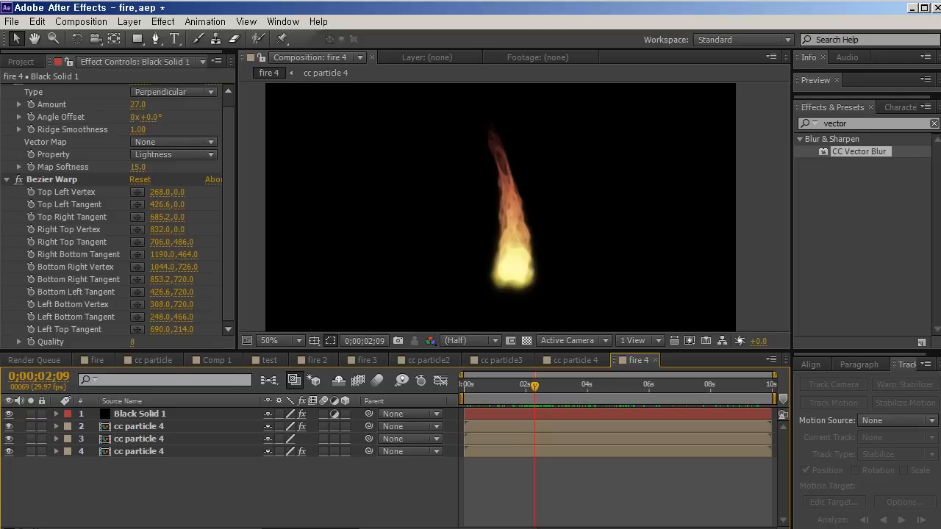
pyautogui.click(214, 360)
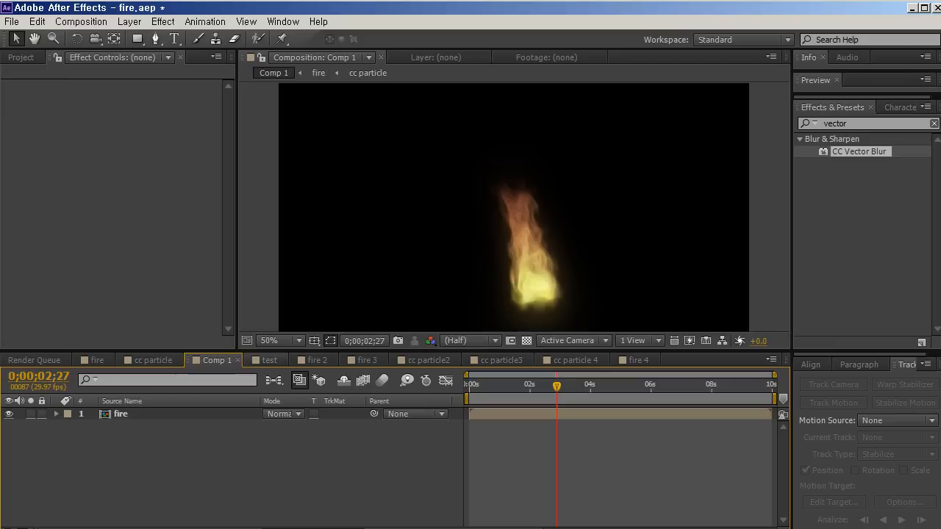
# In the test composition, hide the Black Solid 1 and fire layers and preview the test.avi footage alone
pyautogui.click(269, 360)
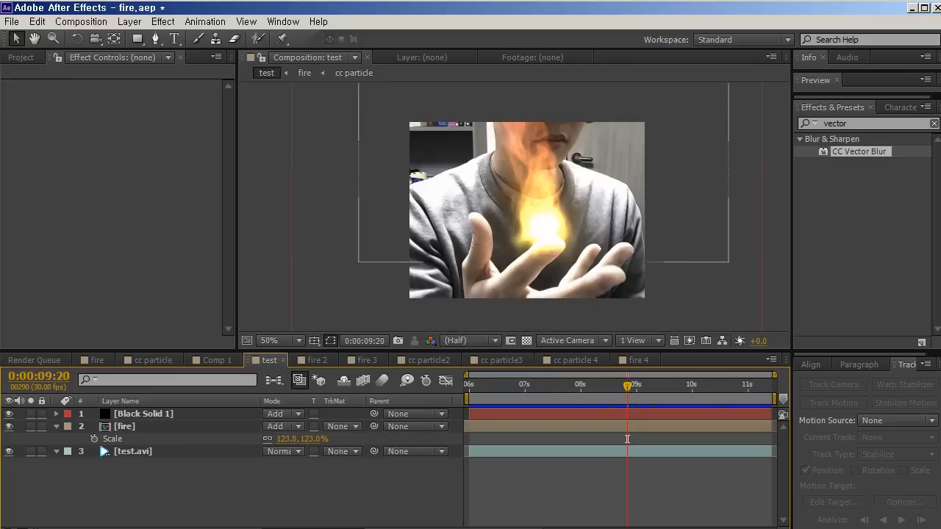
pyautogui.moveTo(9, 413); pyautogui.dragTo(9, 426)
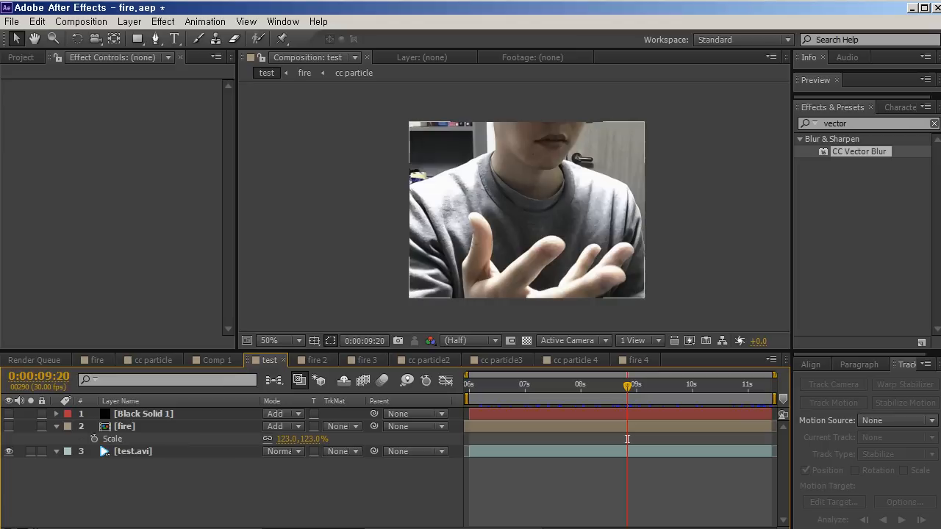
pyautogui.click(133, 451)
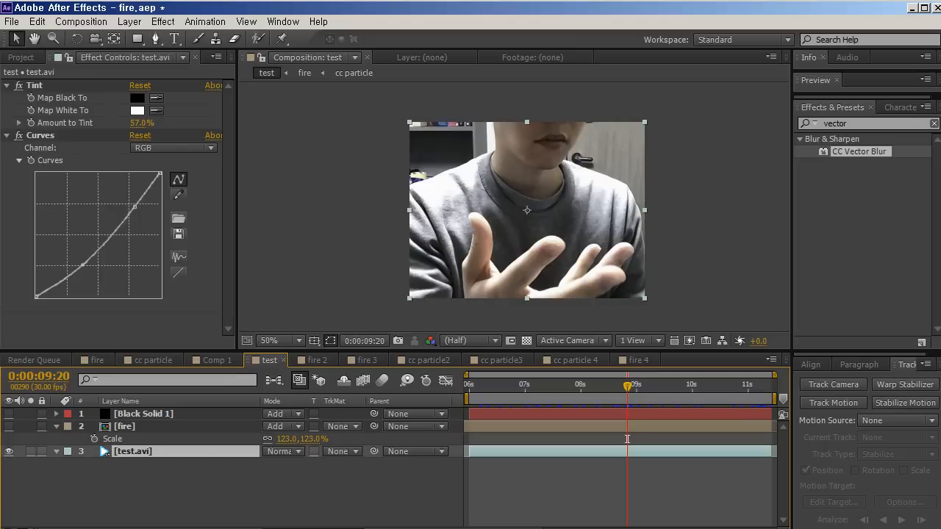
pyautogui.click(483, 386)
pyautogui.moveTo(627, 439); pyautogui.dragTo(731, 439)
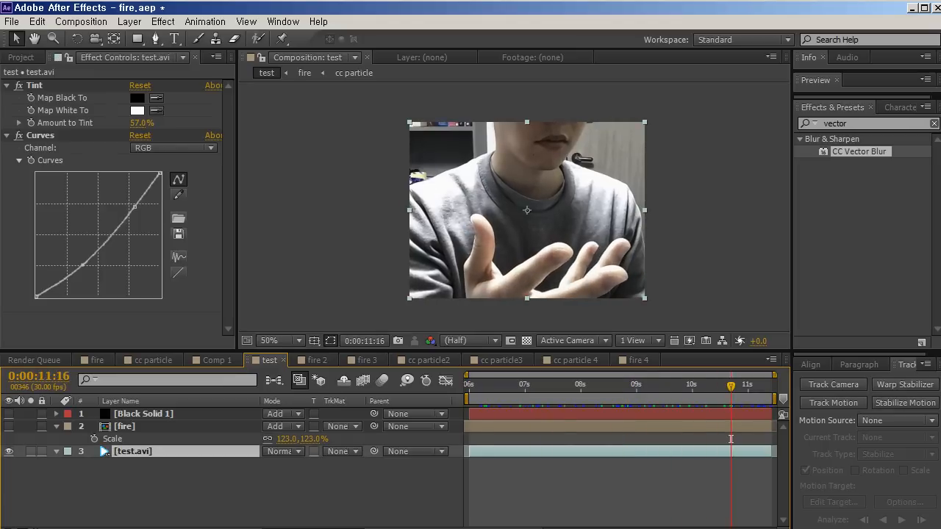
pyautogui.press('space')
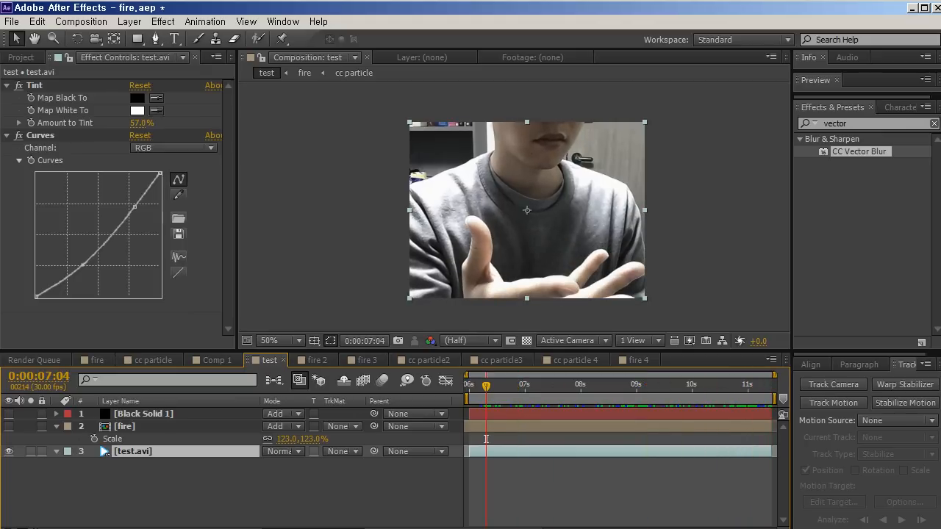
# Turn the Tint and Curves effects on test.avi off and back on to compare the footage's colours
pyautogui.click(18, 85)
pyautogui.click(19, 135)
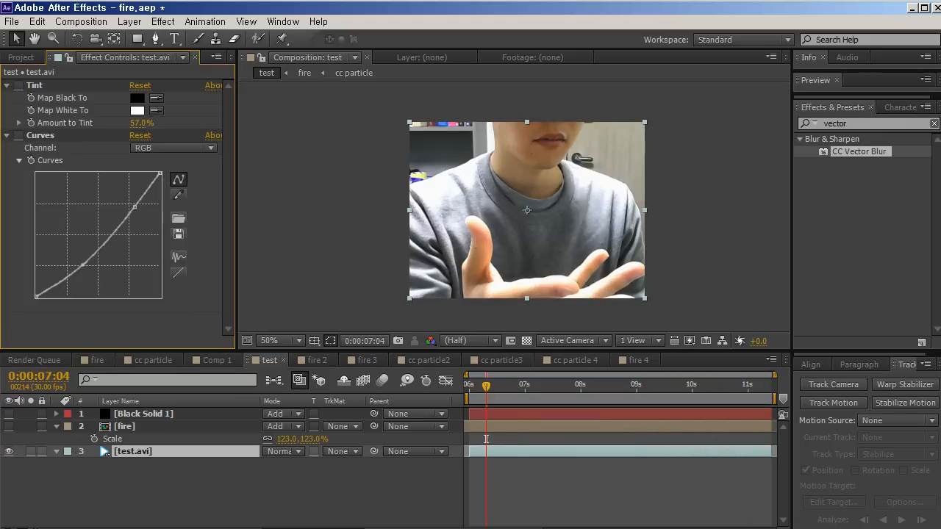
pyautogui.click(18, 136)
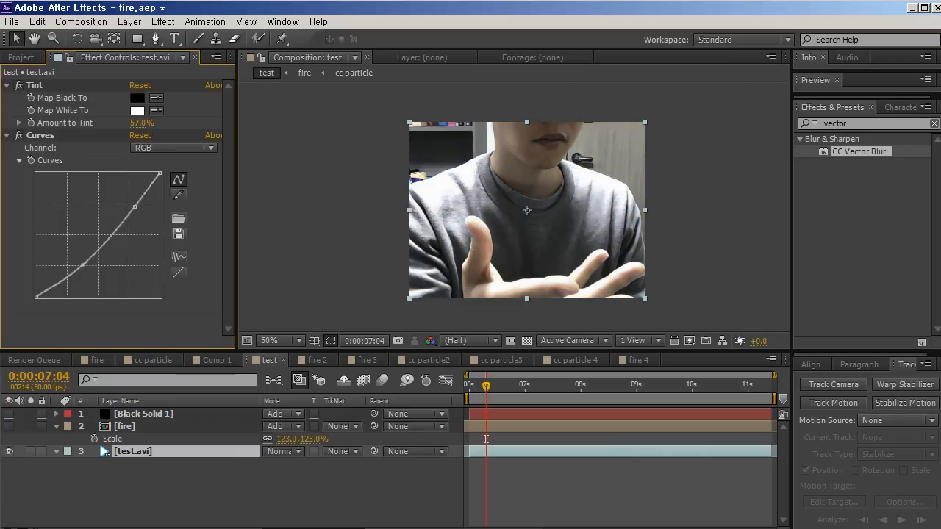
# Adjust the midpoints of the Green, Blue and Red curves on test.avi, raising Green slightly and lowering Red slightly
pyautogui.click(173, 148)
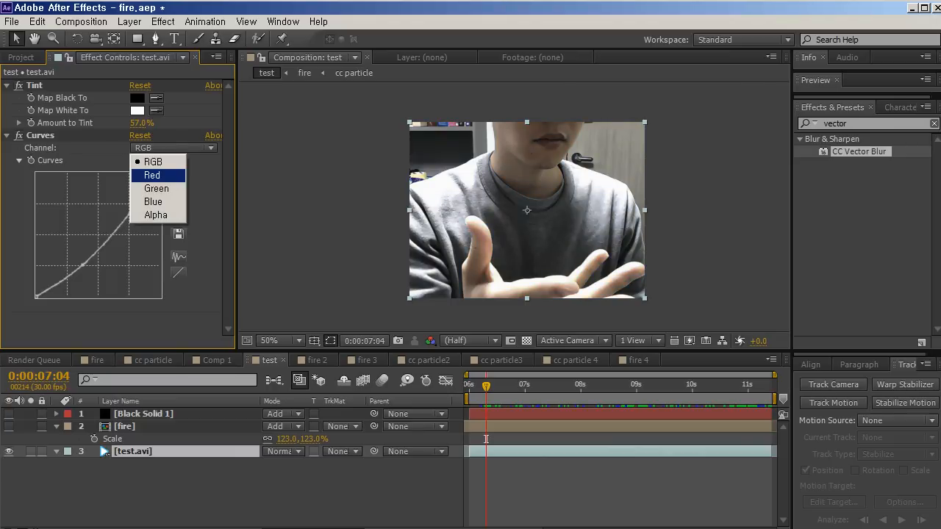
pyautogui.press('Down')
pyautogui.press('Return')
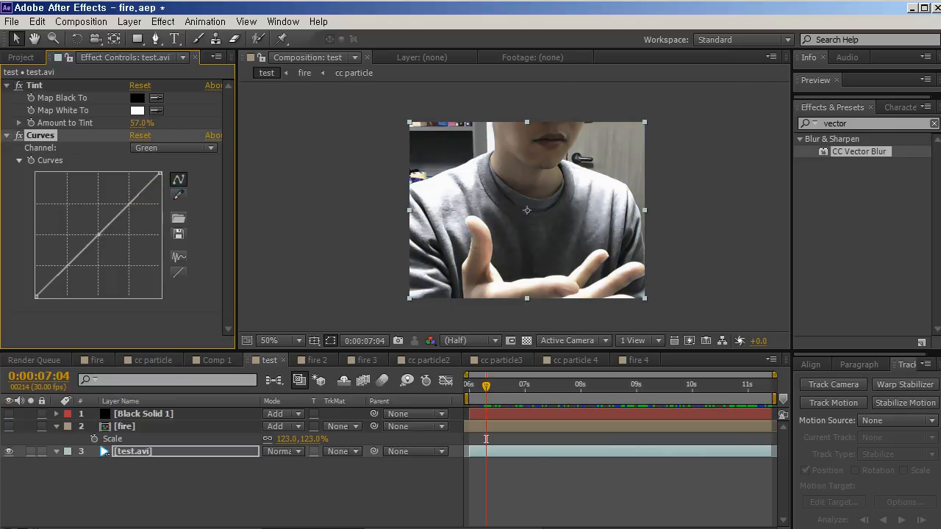
pyautogui.click(173, 147)
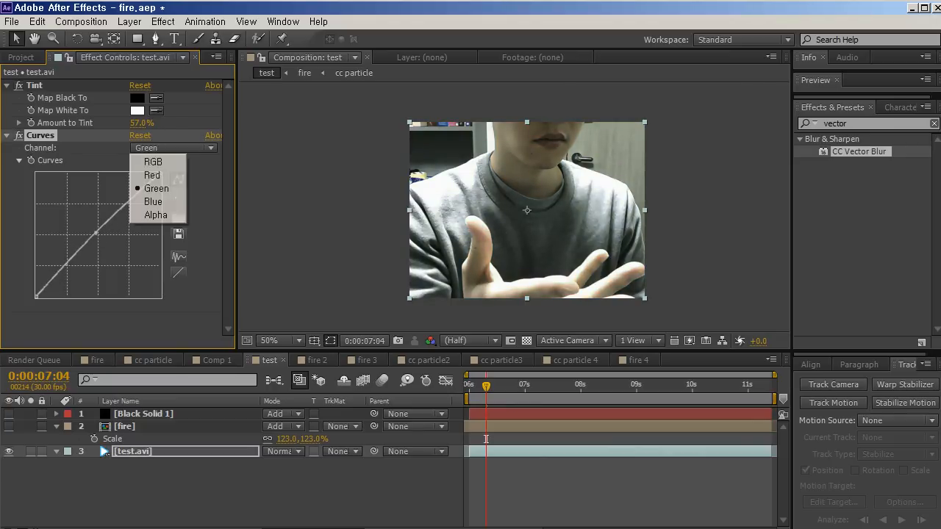
pyautogui.press('Down')
pyautogui.press('Return')
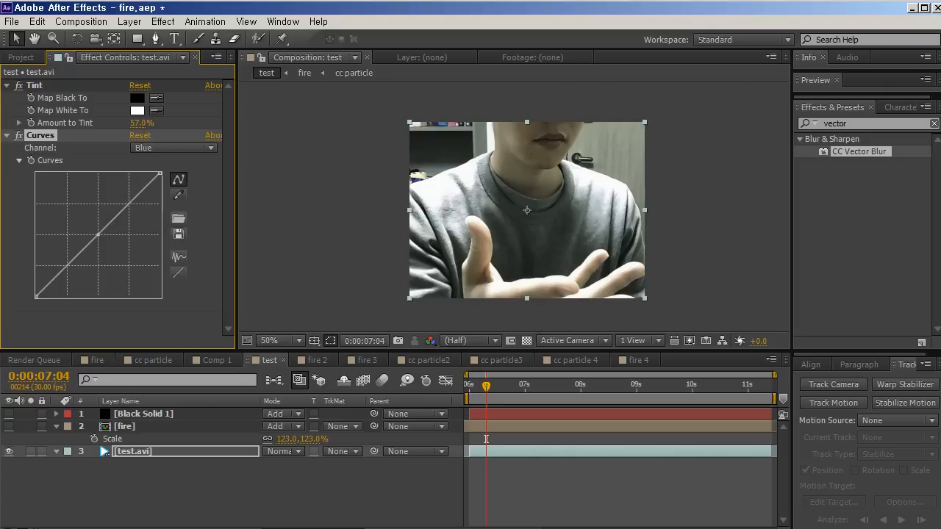
pyautogui.click(173, 148)
pyautogui.click(157, 176)
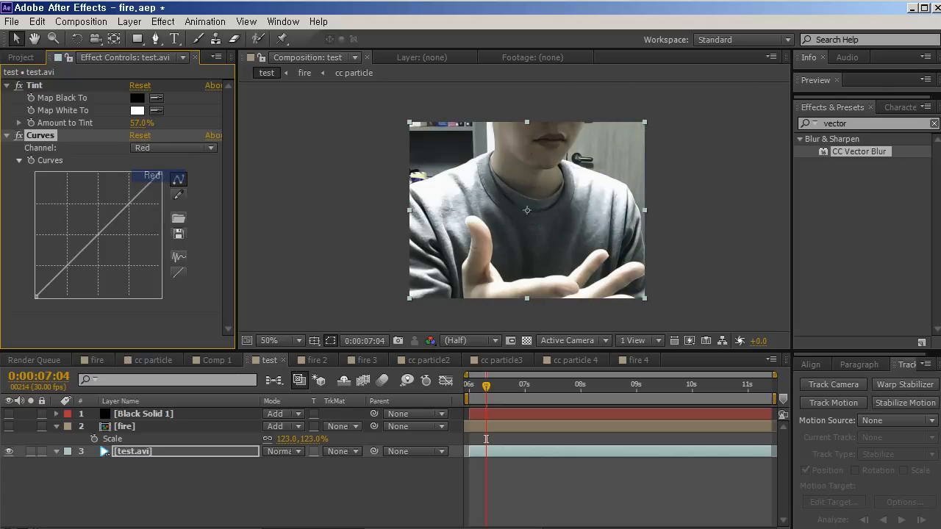
pyautogui.moveTo(98, 235); pyautogui.dragTo(100, 235)
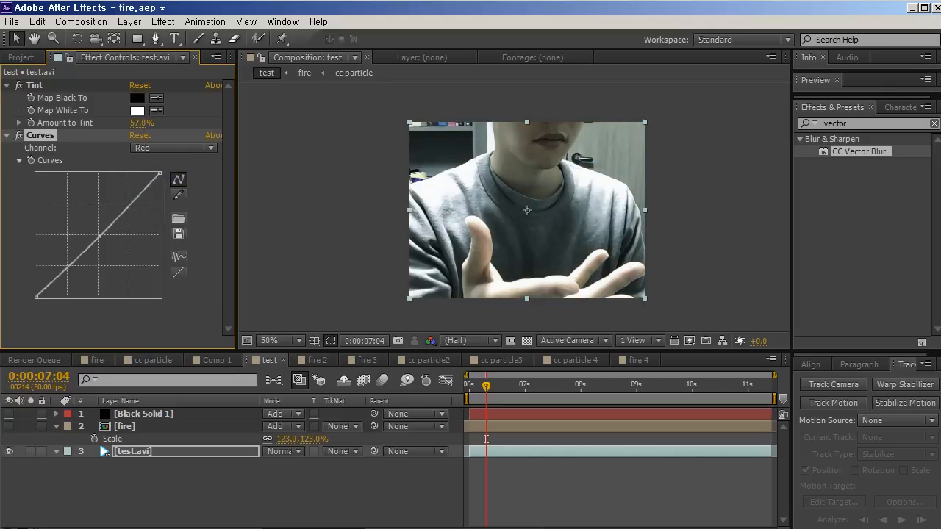
pyautogui.click(485, 439)
# Show the fire layer, check its Curves effect by turning it off and on, and preview the flame over the footage
pyautogui.click(9, 426)
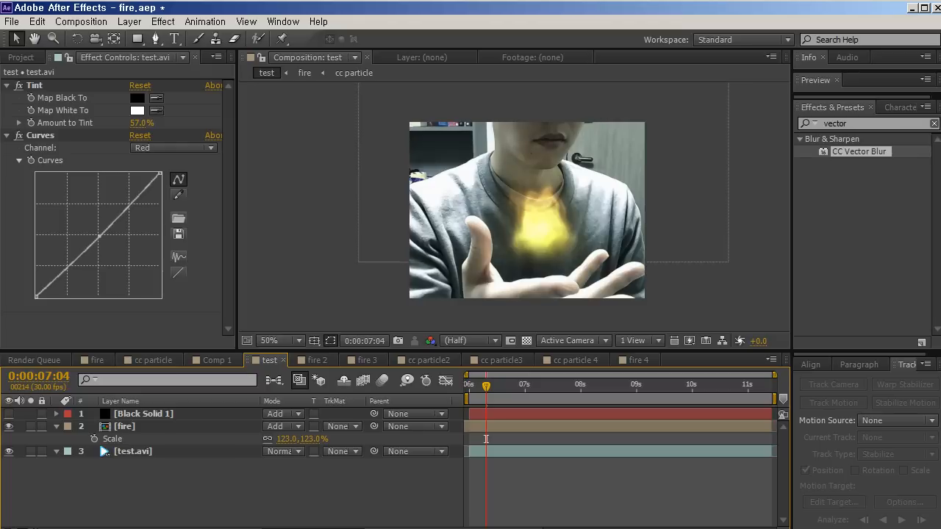
pyautogui.click(124, 427)
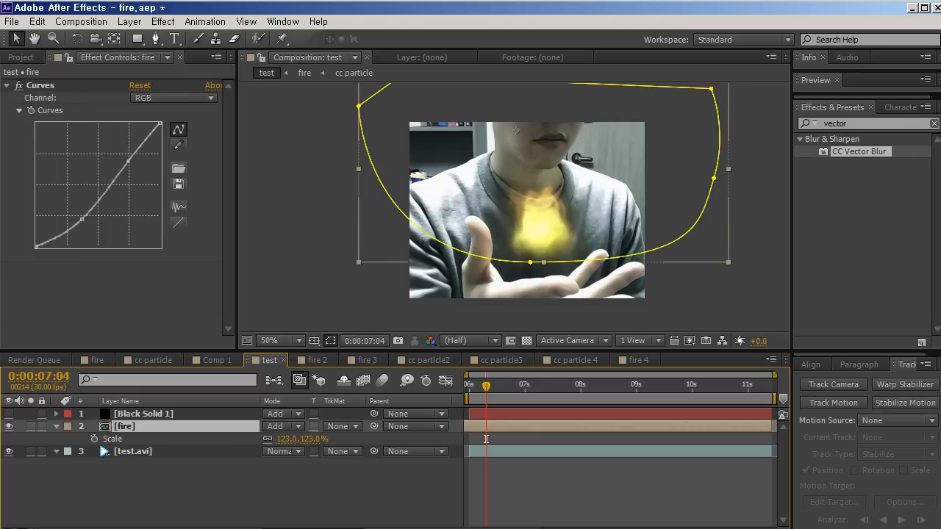
pyautogui.click(19, 85)
pyautogui.click(20, 86)
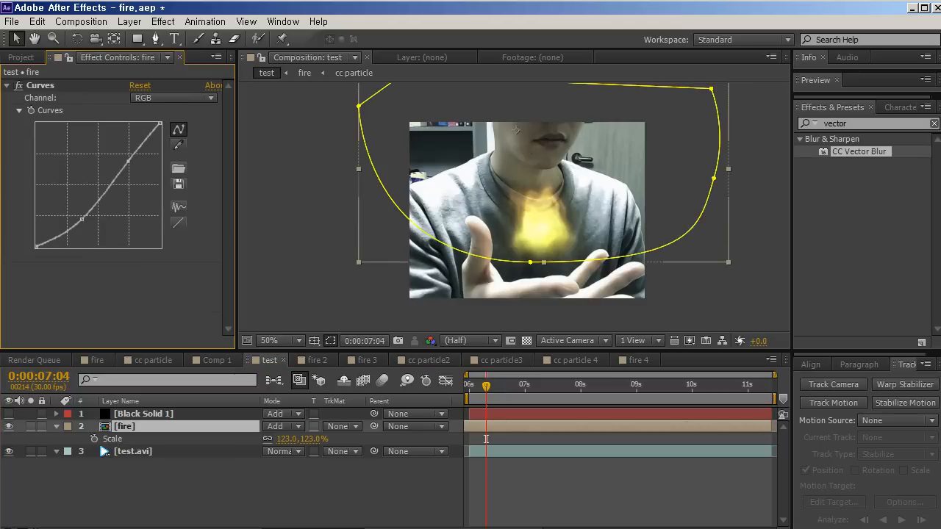
pyautogui.moveTo(486, 386); pyautogui.dragTo(547, 385)
pyautogui.moveTo(546, 438); pyautogui.dragTo(740, 439)
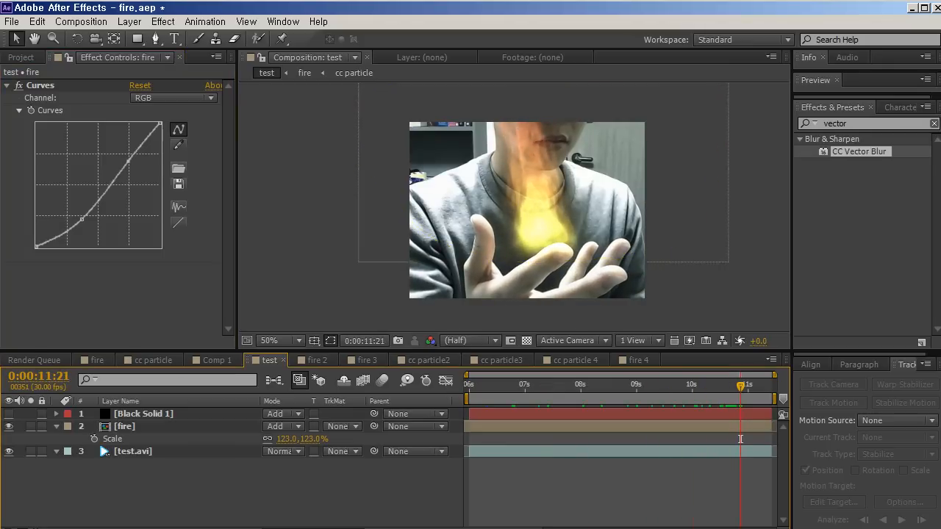
# Disable Fast Blur and Curves on Black Solid 1, then show it without the fire layer to preview its Lens Flare
pyautogui.click(143, 413)
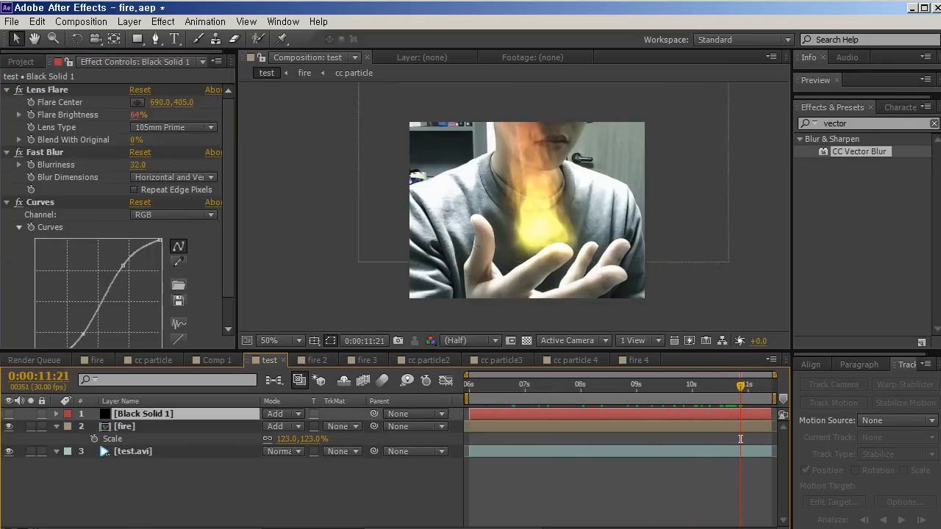
pyautogui.click(19, 202)
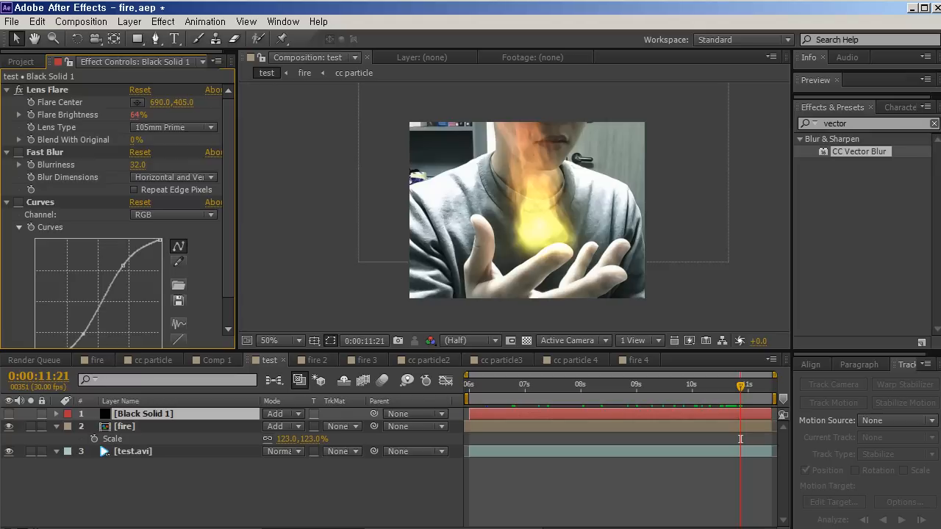
pyautogui.click(9, 414)
pyautogui.click(132, 485)
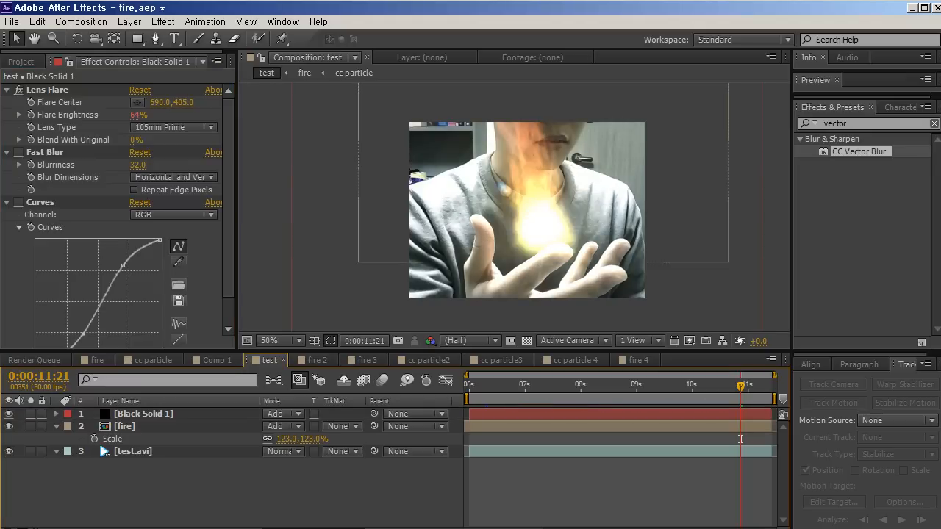
pyautogui.click(9, 426)
pyautogui.press('space')
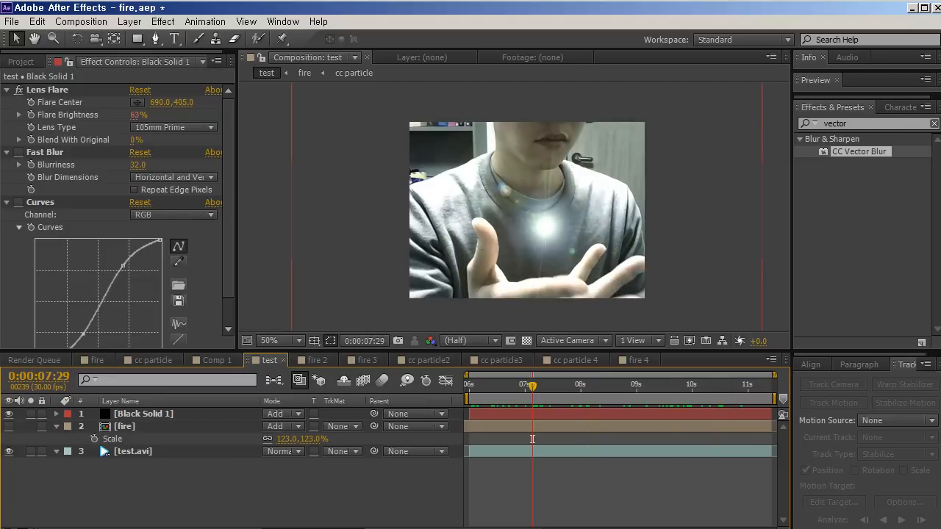
# Reveal the Flare Brightness expression on Black Solid 1 and examine the lens flare's flicker along the timeline
pyautogui.press('e')
pyautogui.press('e')
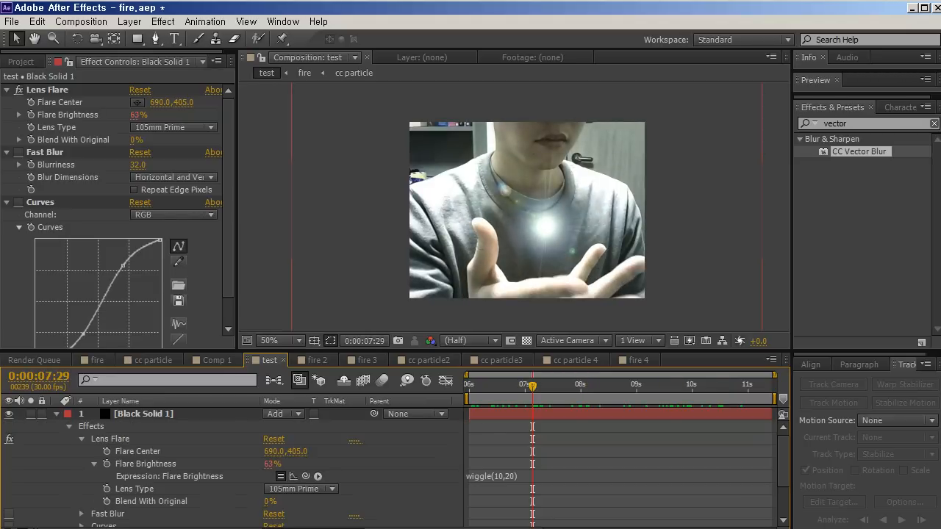
pyautogui.press('space')
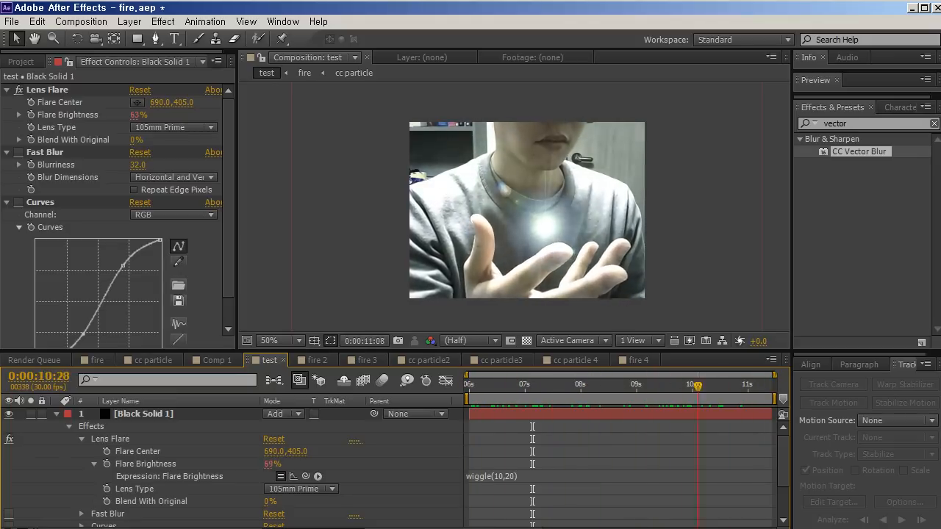
pyautogui.click(57, 413)
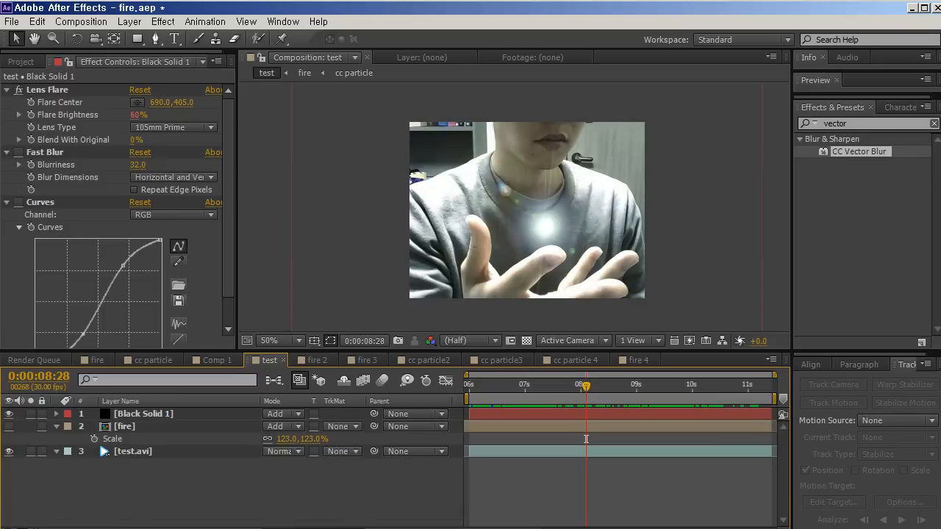
pyautogui.moveTo(586, 439); pyautogui.dragTo(542, 438)
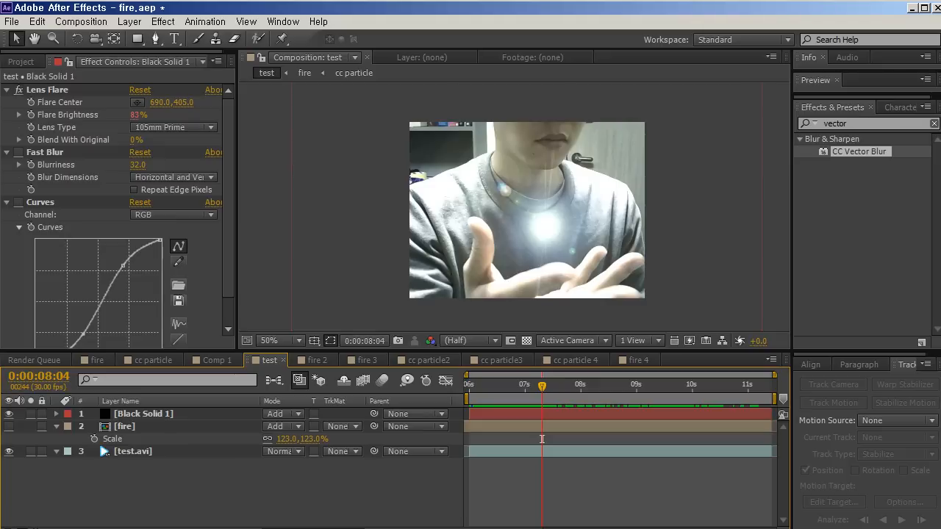
# Re-enable Fast Blur and Curves on Black Solid 1, and show the fire layer again
pyautogui.click(18, 152)
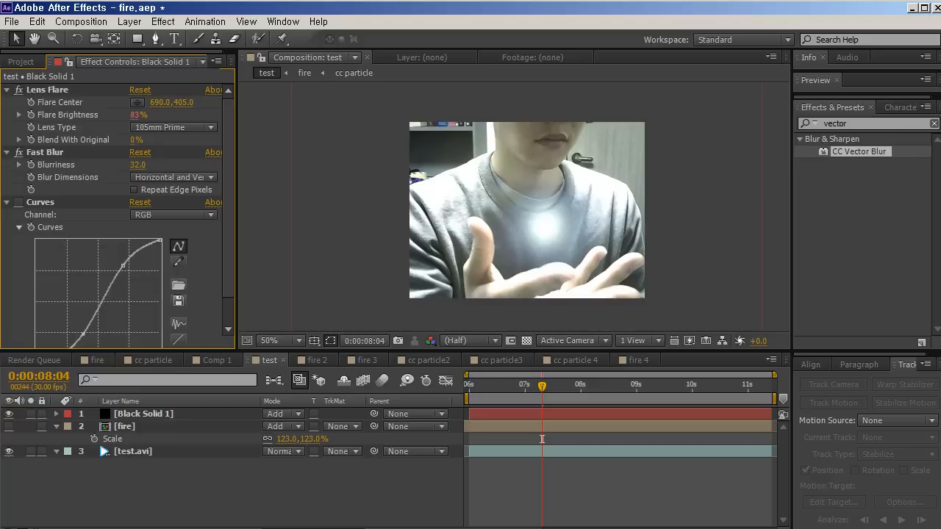
pyautogui.click(19, 202)
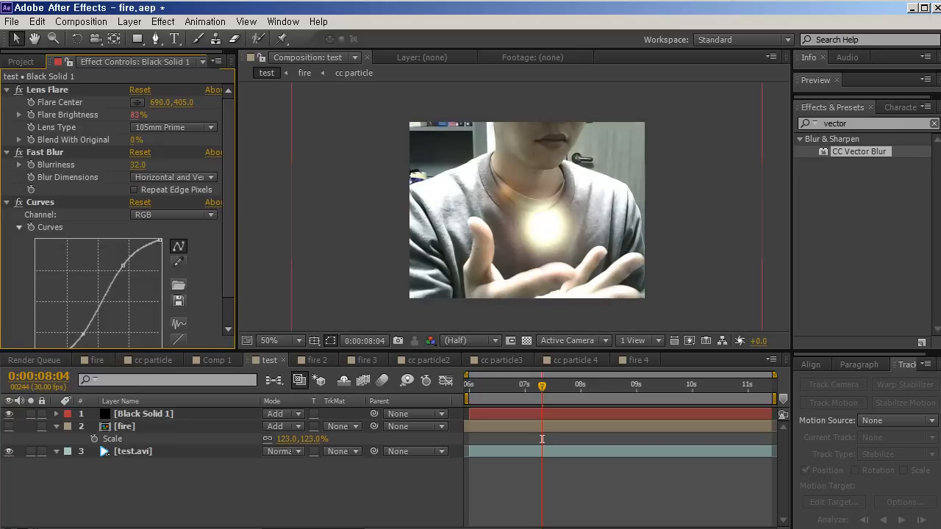
pyautogui.click(8, 426)
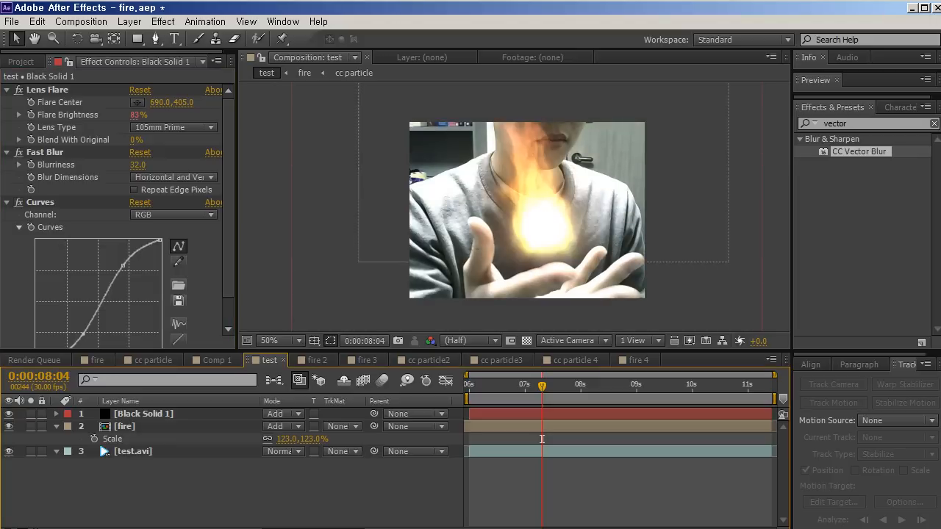
# Preview the combined flame and flickering lens flare over the test.avi footage, scrubbing and playing from about 7 to 11 seconds
pyautogui.click(519, 385)
pyautogui.press('space')
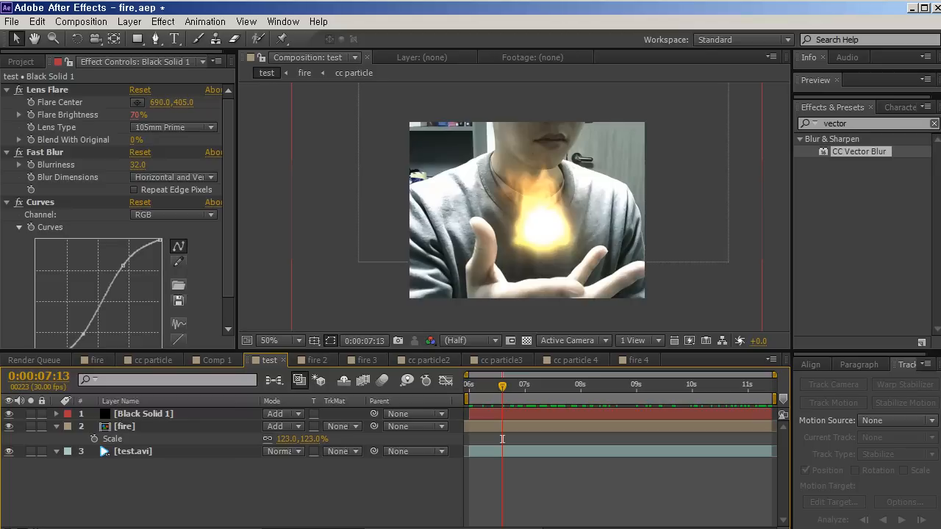
pyautogui.moveTo(502, 439); pyautogui.dragTo(632, 439)
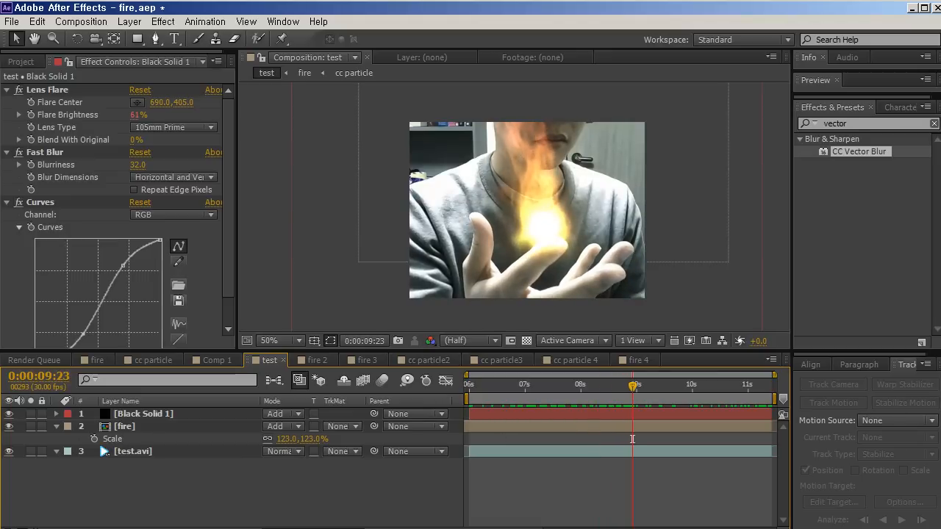
pyautogui.click(125, 426)
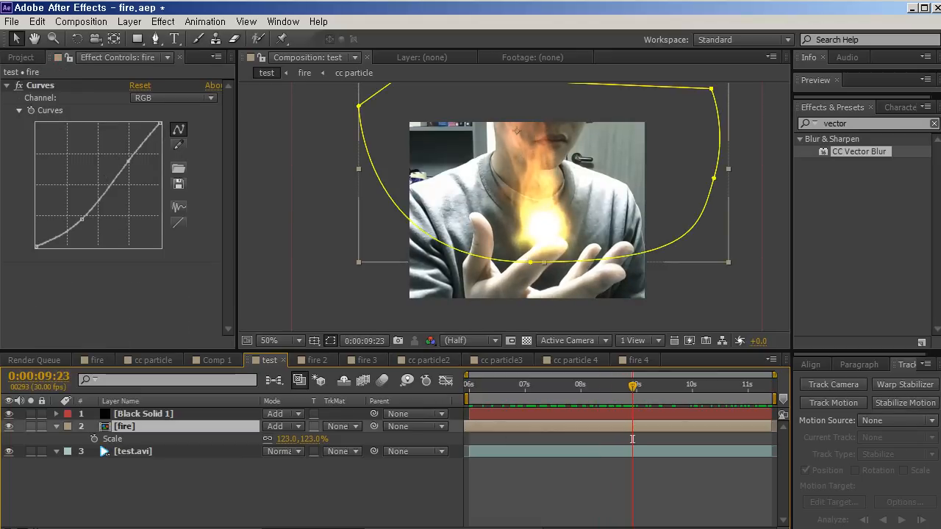
pyautogui.click(632, 439)
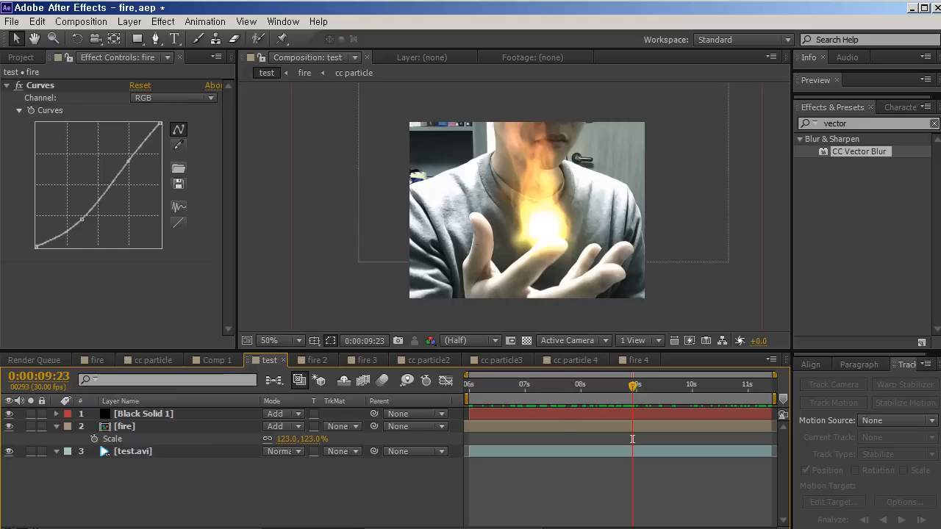
pyautogui.press('space')
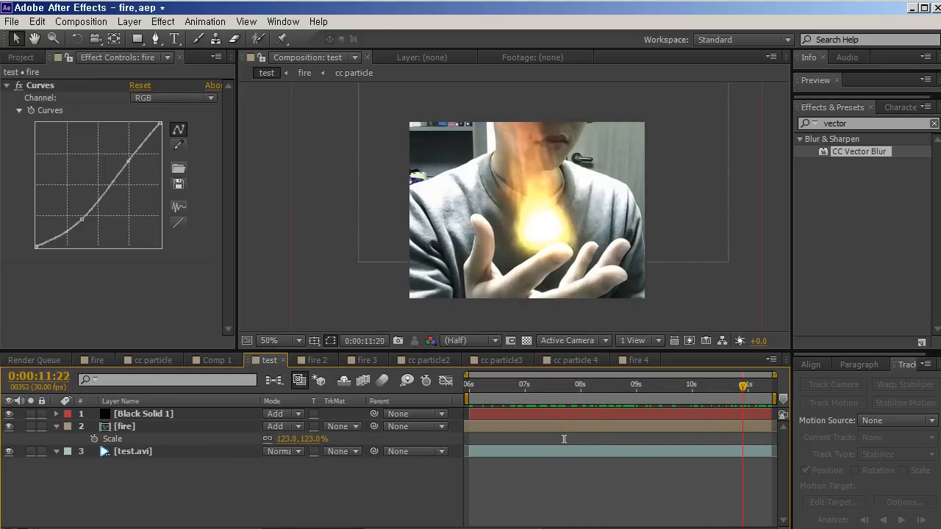
# View the fire 4 composition and its source composition cc particle 4
pyautogui.click(636, 360)
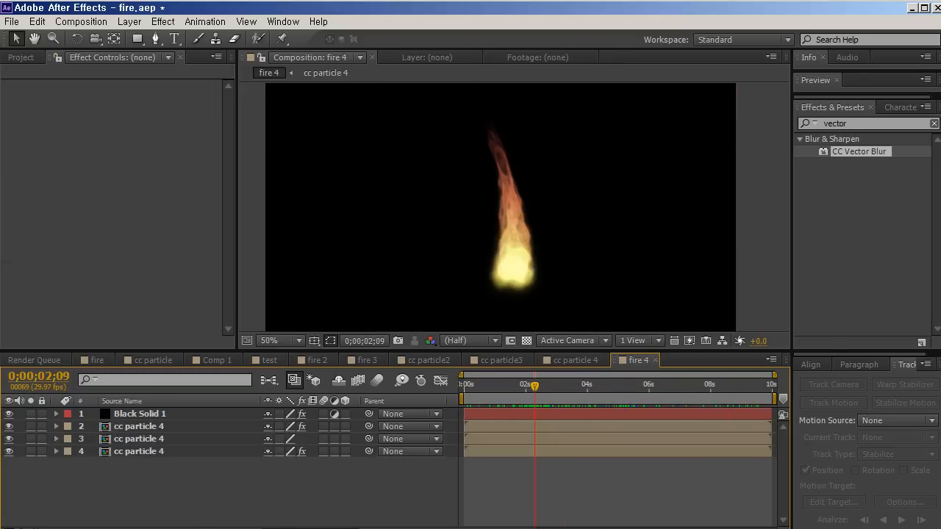
pyautogui.click(575, 359)
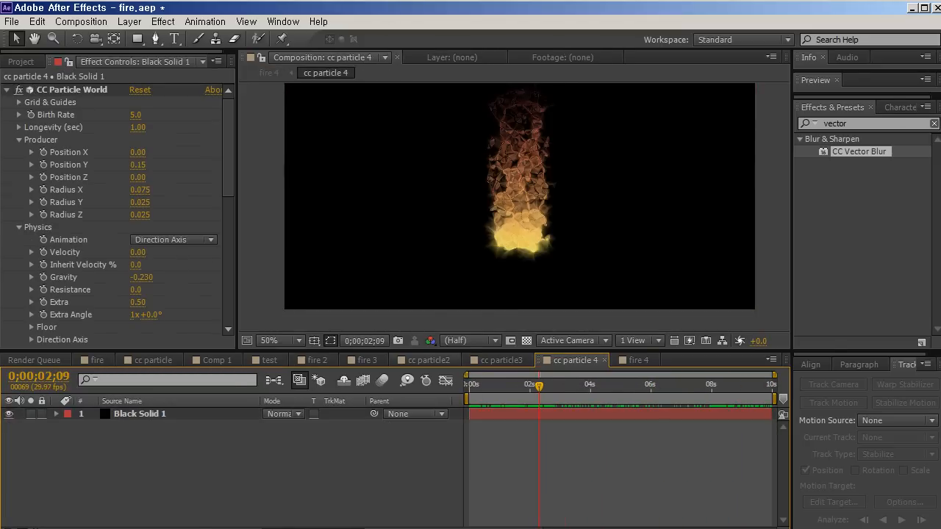